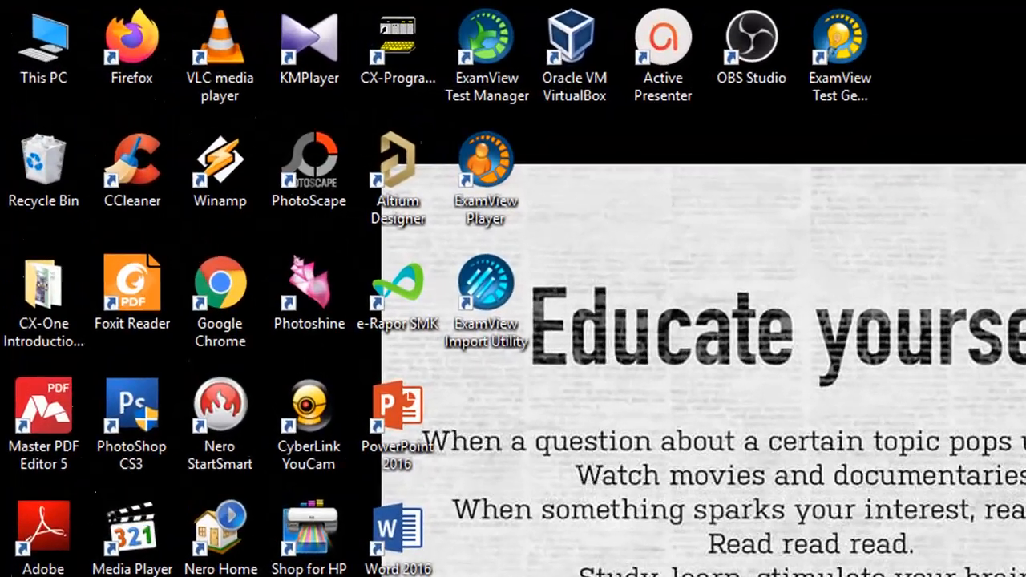
- Open Chrome and go to Google Drive at drive.google.com
{"action": "left_click", "coordinate": [238, 562]}
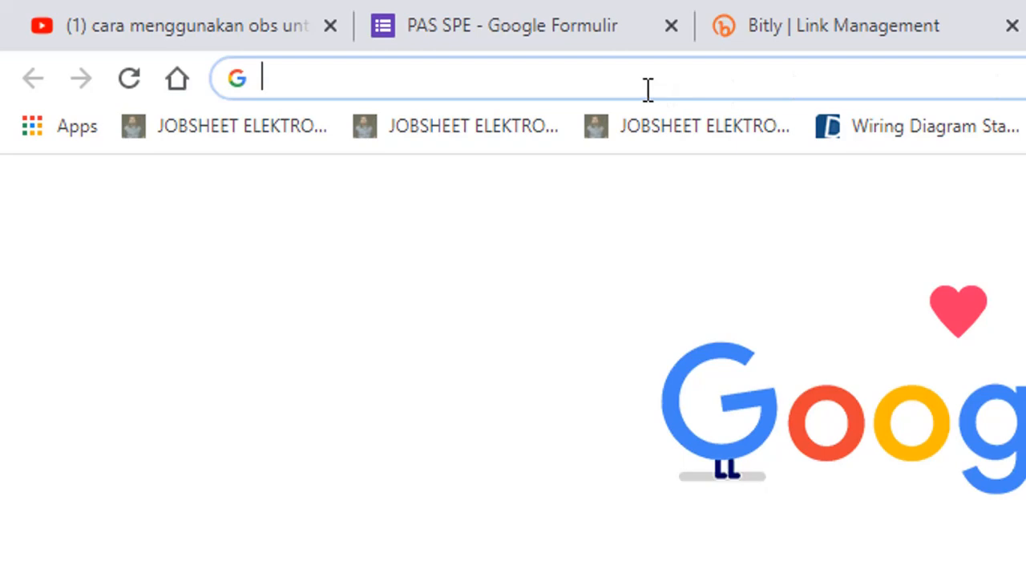
{"action": "type", "text": "d"}
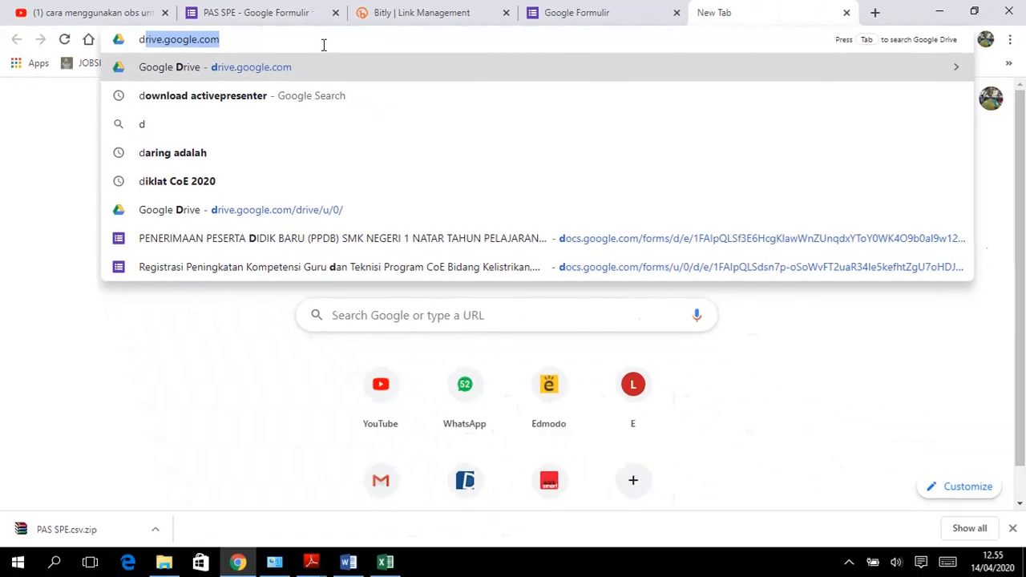
{"action": "type", "text": "ri"}
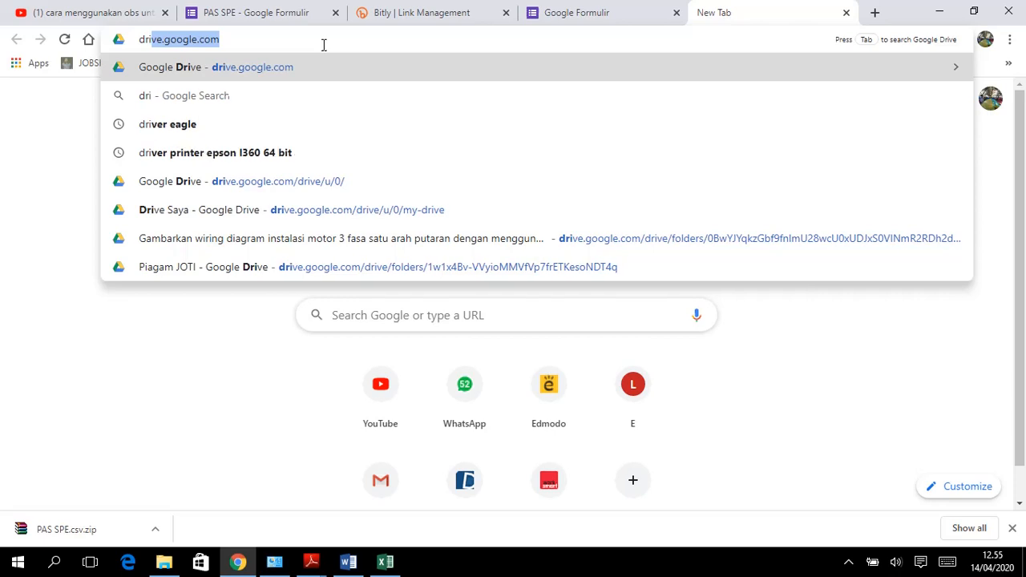
{"action": "key", "text": "Return"}
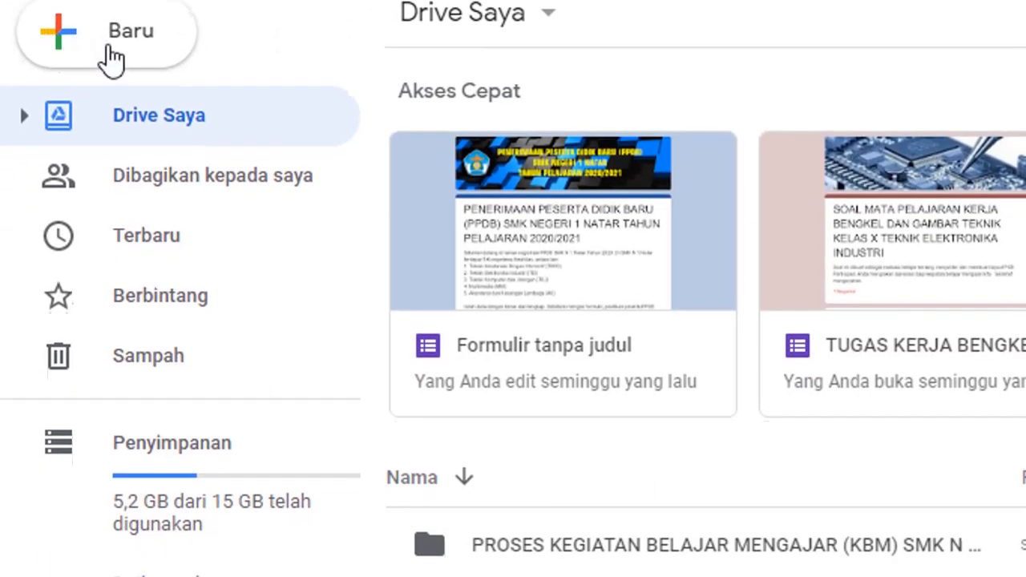
- Create a blank Google Form from Drive's New > More > Google Forms menu
{"action": "left_click", "coordinate": [101, 46]}
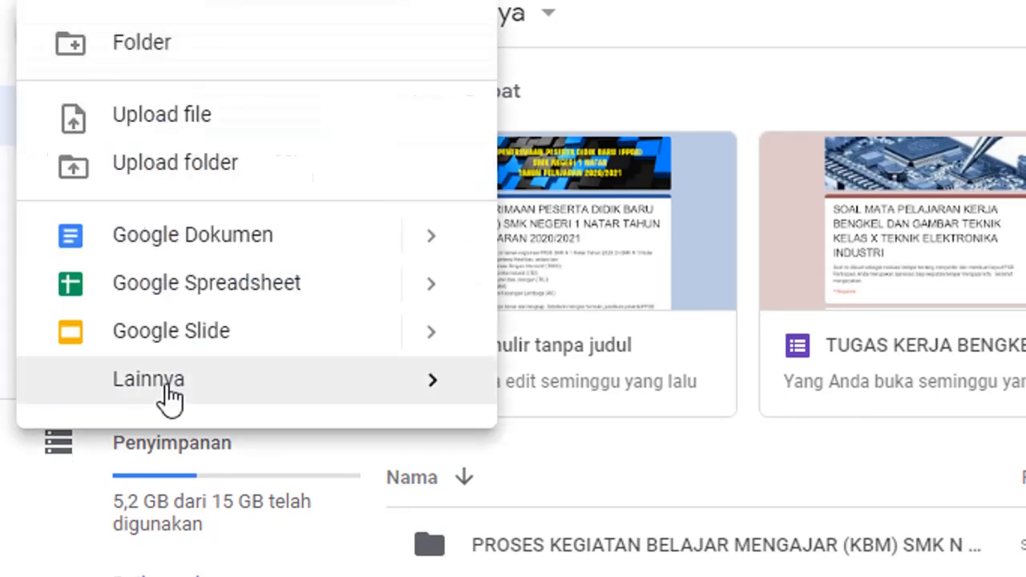
{"action": "mouse_move", "coordinate": [451, 397]}
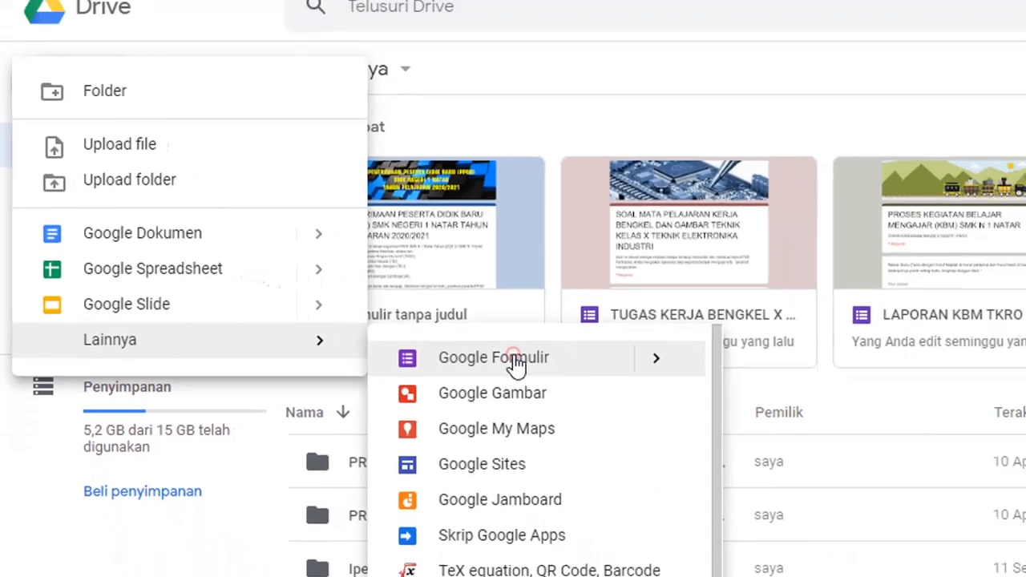
{"action": "left_click", "coordinate": [699, 410]}
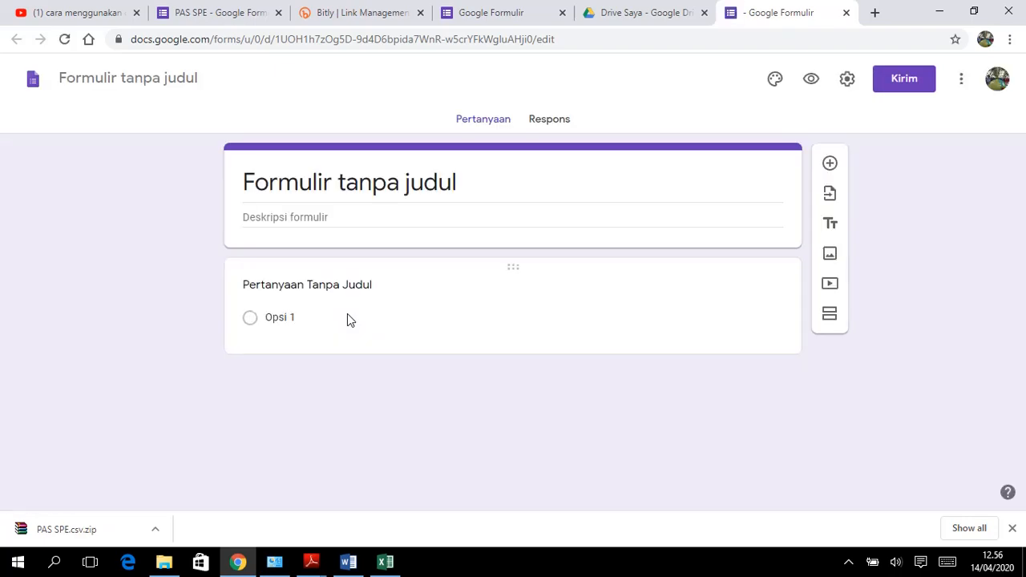
- Title the form 'PENILAIAN AKHIR SEMESTER (PAS) GENAP SMK N 1 NATAR TAHUN PELAJARAN 2019/2020'
{"action": "left_click", "coordinate": [377, 185]}
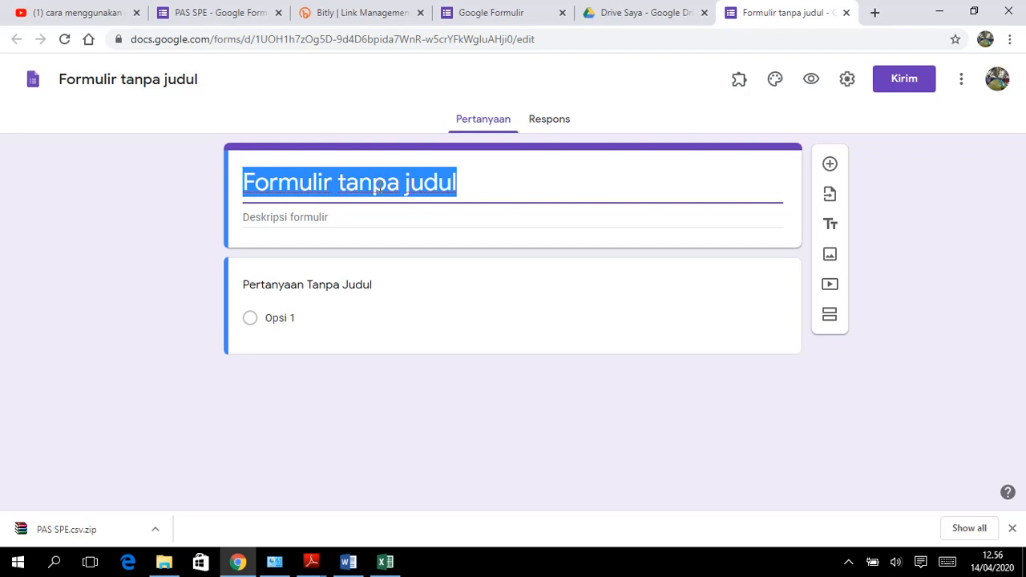
{"action": "type", "text": "p"}
{"action": "key", "text": "BackSpace"}
{"action": "type", "text": "P"}
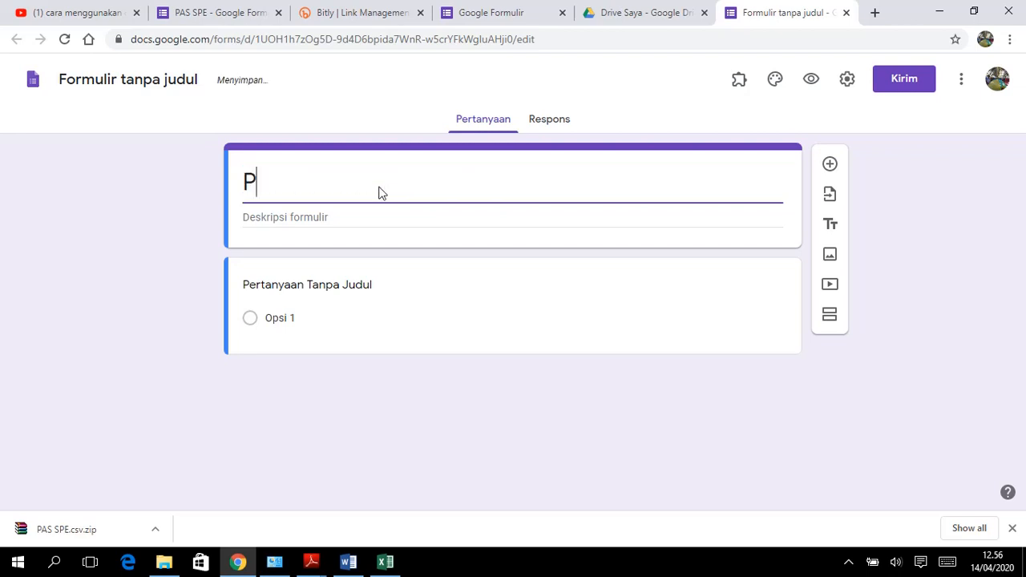
{"action": "type", "text": "ENILAIAN "}
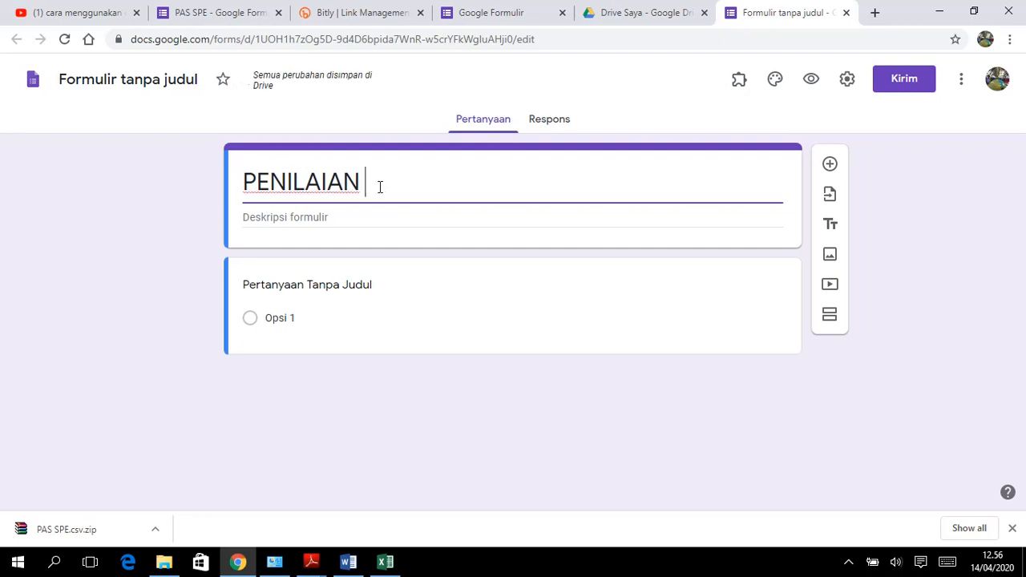
{"action": "type", "text": "AKHIR SEM"}
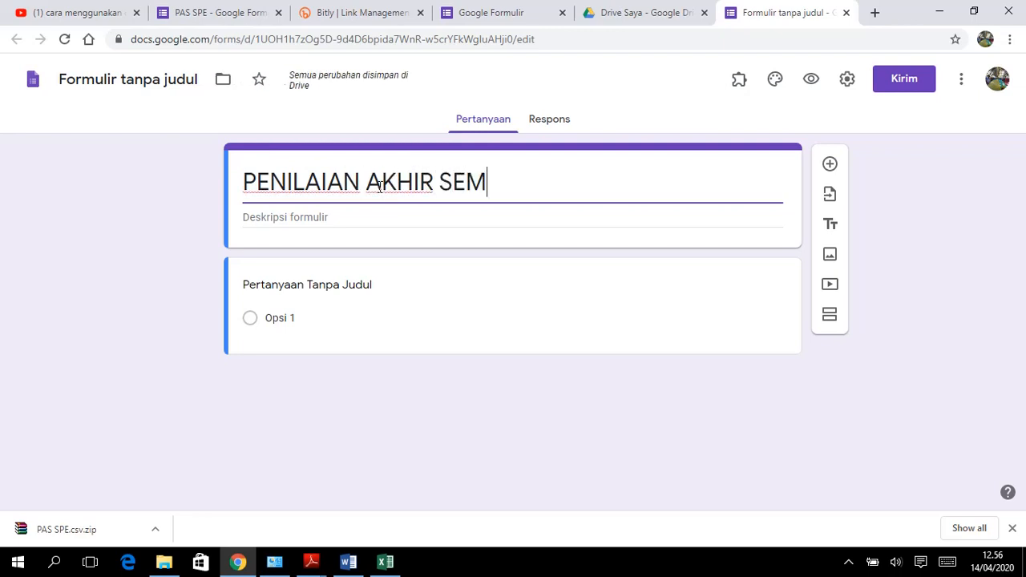
{"action": "type", "text": "EST"}
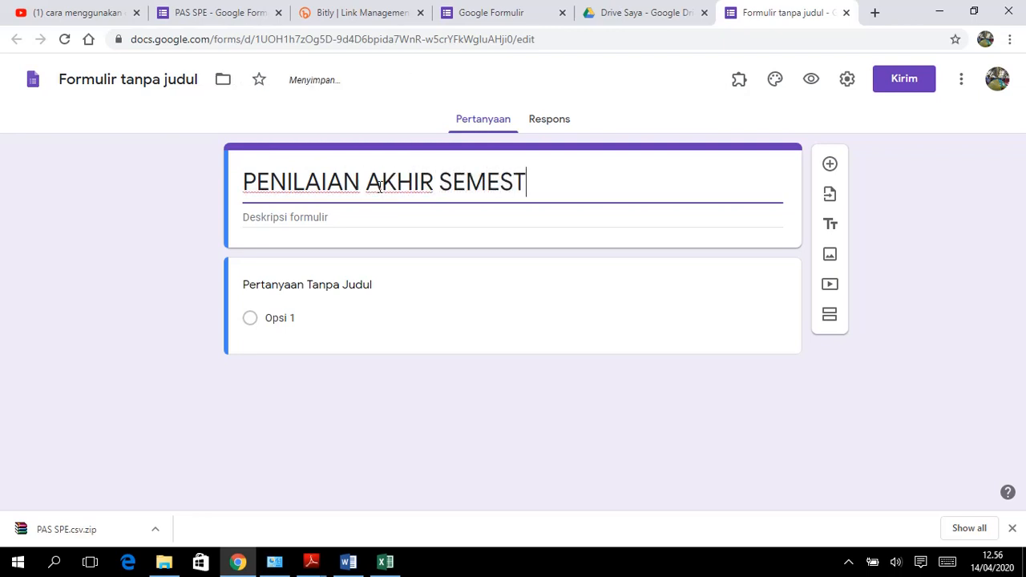
{"action": "type", "text": "ER (PAS"}
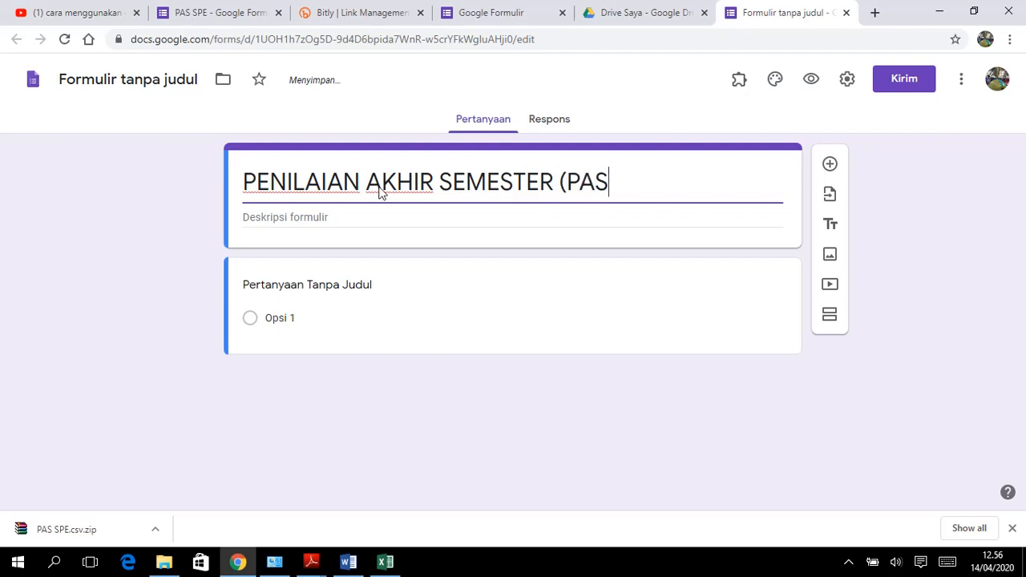
{"action": "type", "text": ") GENAP SM"}
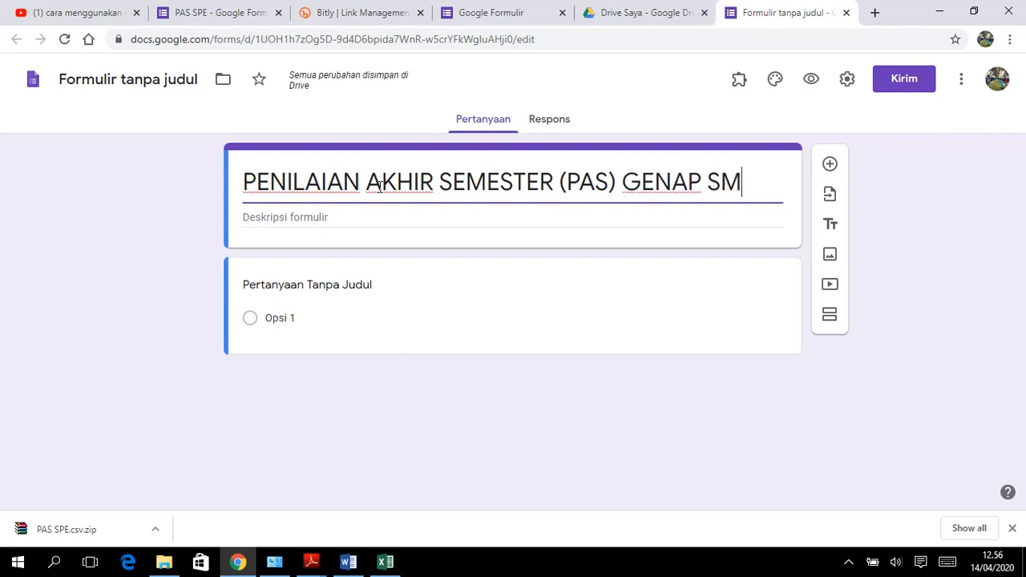
{"action": "type", "text": "K N 1"}
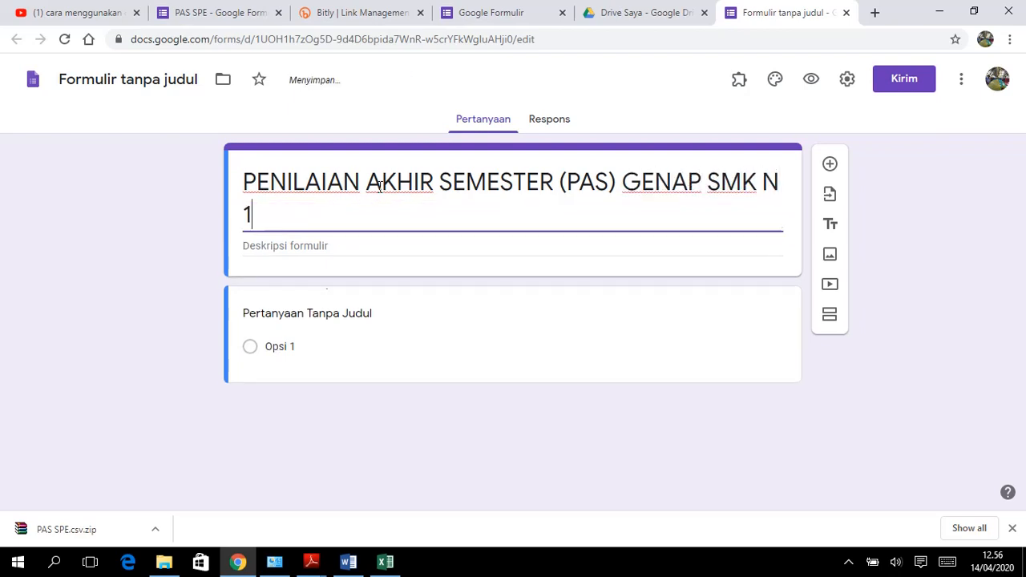
{"action": "type", "text": " NATAR"}
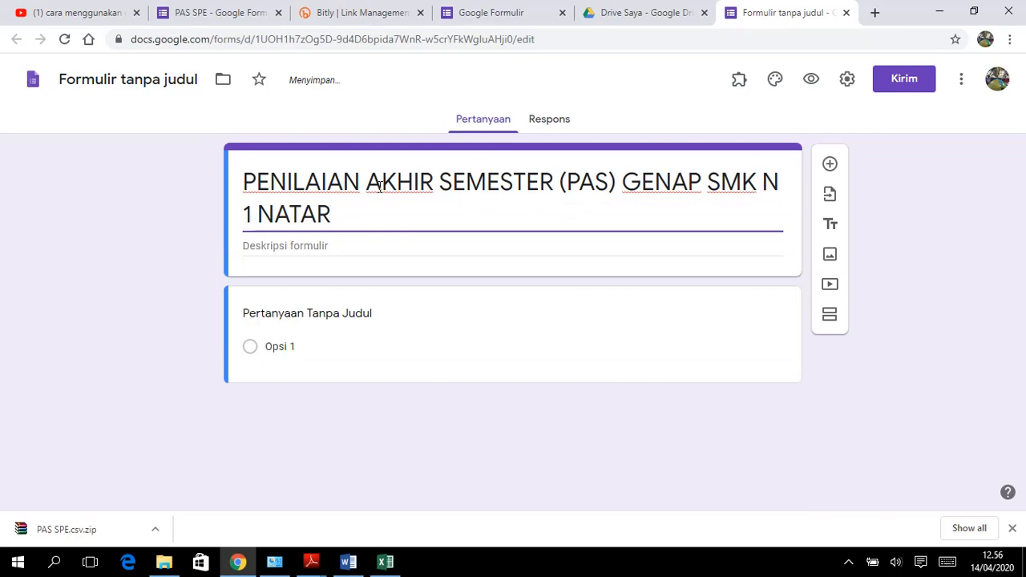
{"action": "type", "text": " TAHUN "}
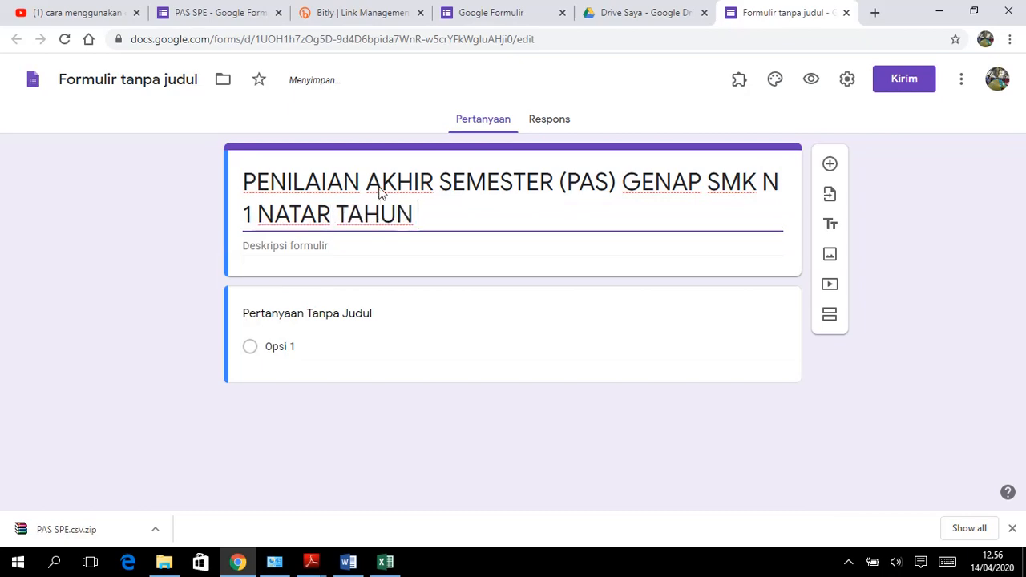
{"action": "type", "text": "PELAJARAN"}
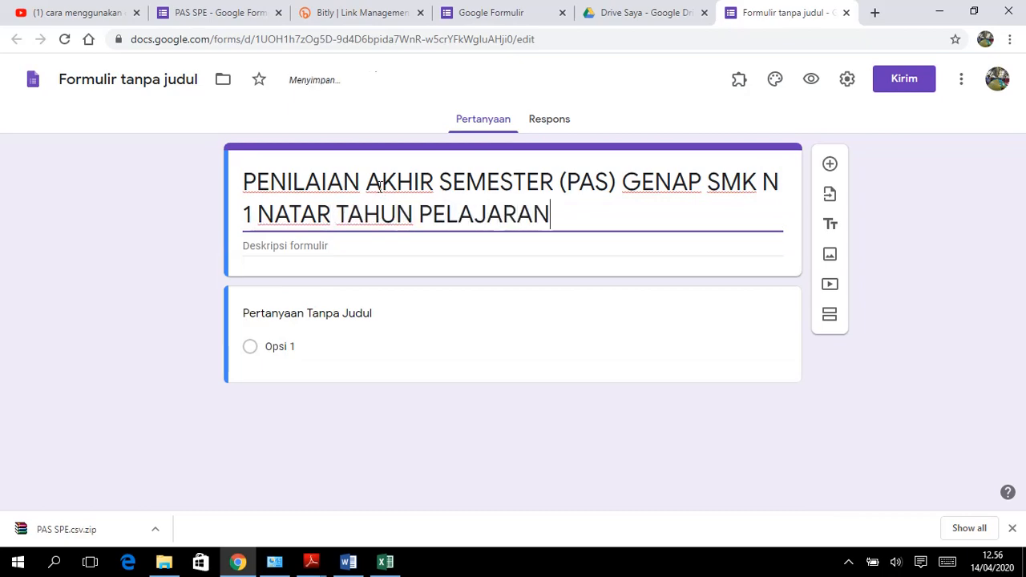
{"action": "type", "text": " 2019/2"}
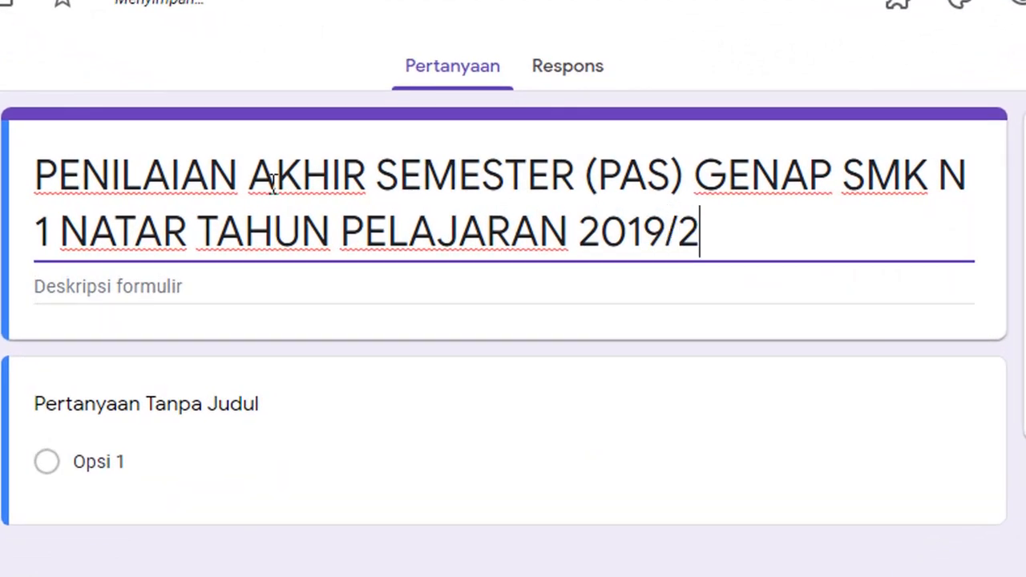
{"action": "type", "text": "020"}
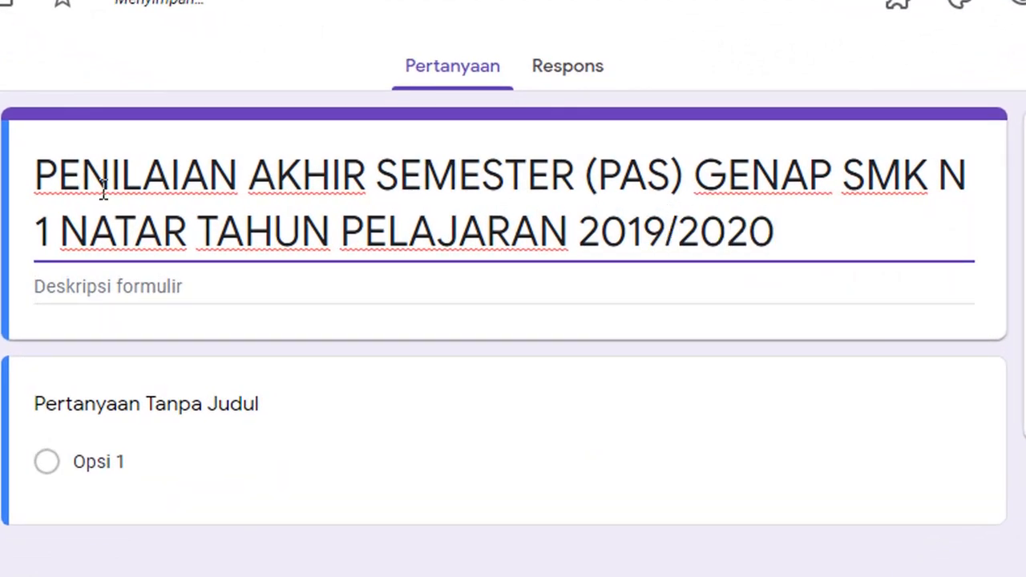
{"action": "left_click", "coordinate": [69, 286]}
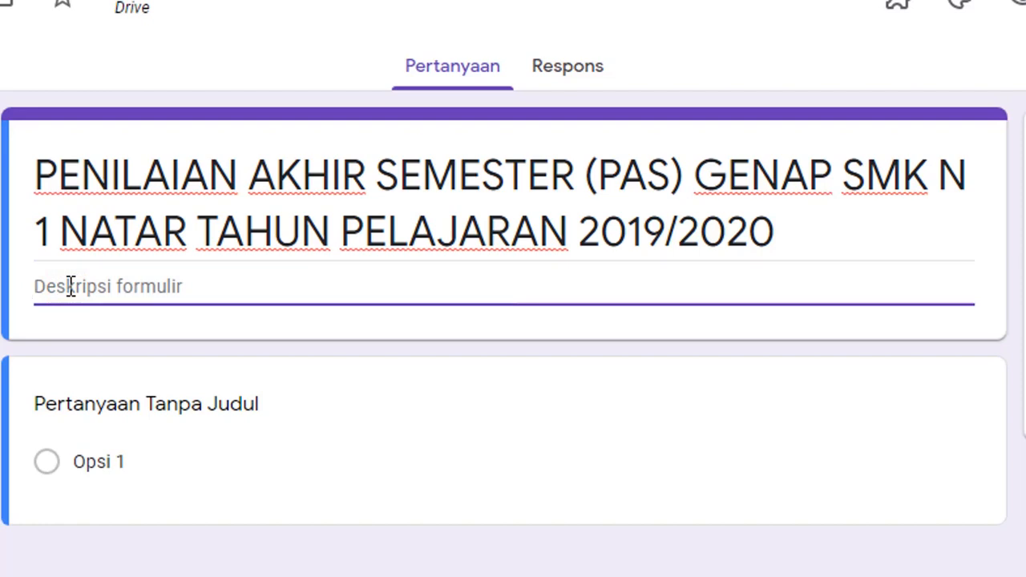
- Write the description 'MATA PELAJARAN SISTEM PENGENDALI ELEKTRONIK (SPE)' under the title
{"action": "type", "text": "MA"}
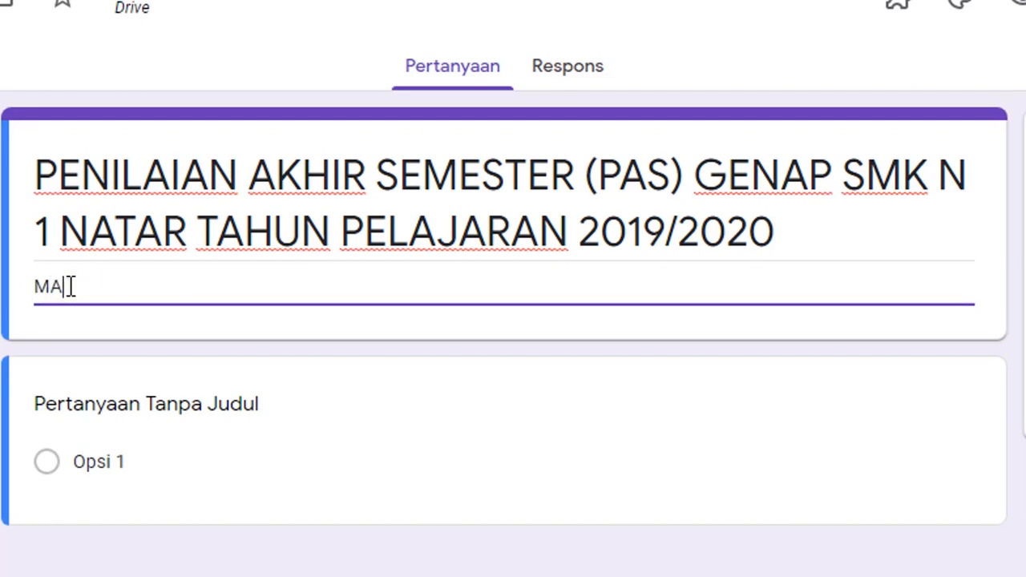
{"action": "type", "text": "TA PELAJA"}
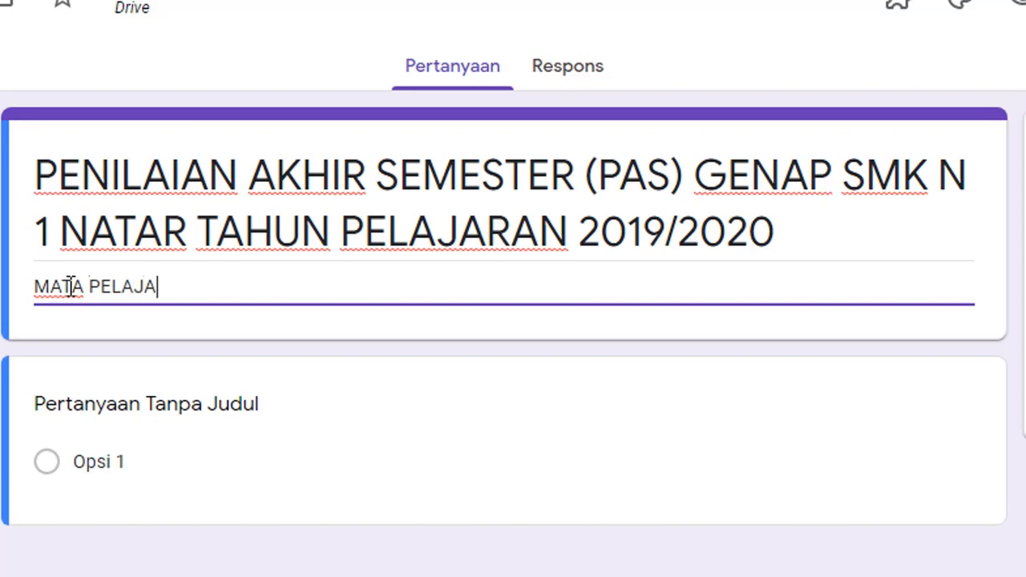
{"action": "type", "text": "RAN PEN"}
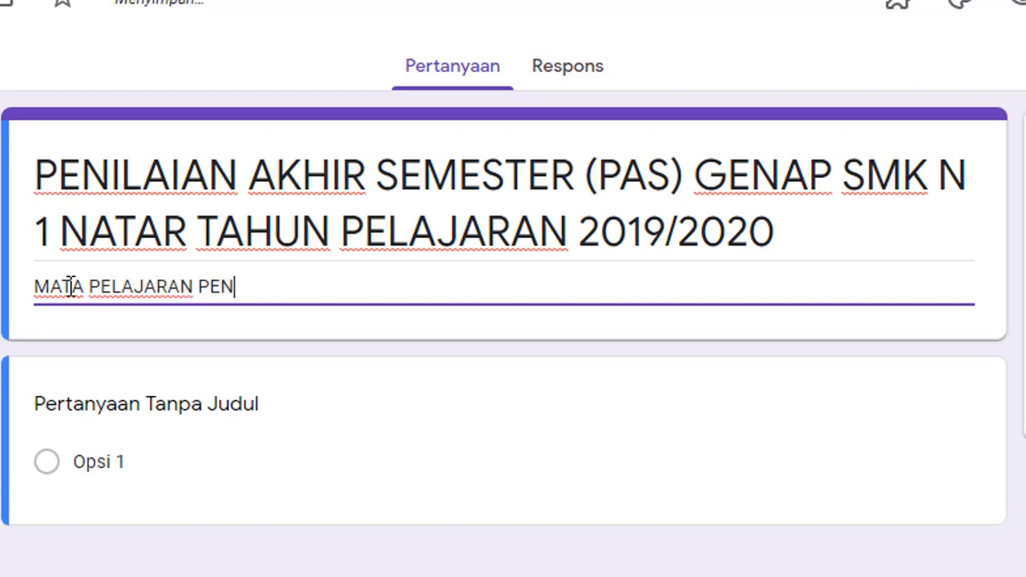
{"action": "type", "text": "GENDALI"}
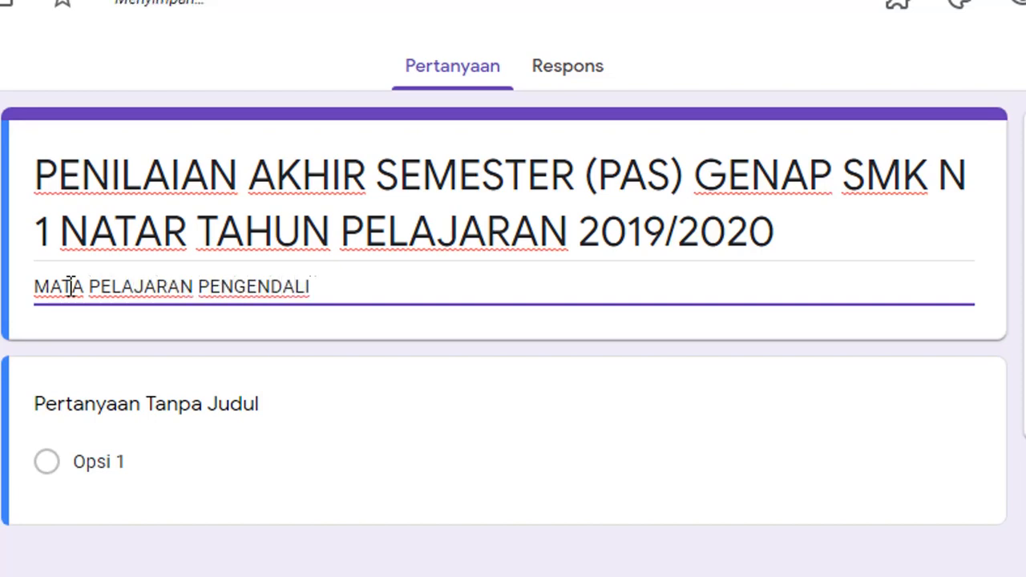
{"action": "key", "text": "BackSpace"}
{"action": "left_click", "coordinate": [200, 286]}
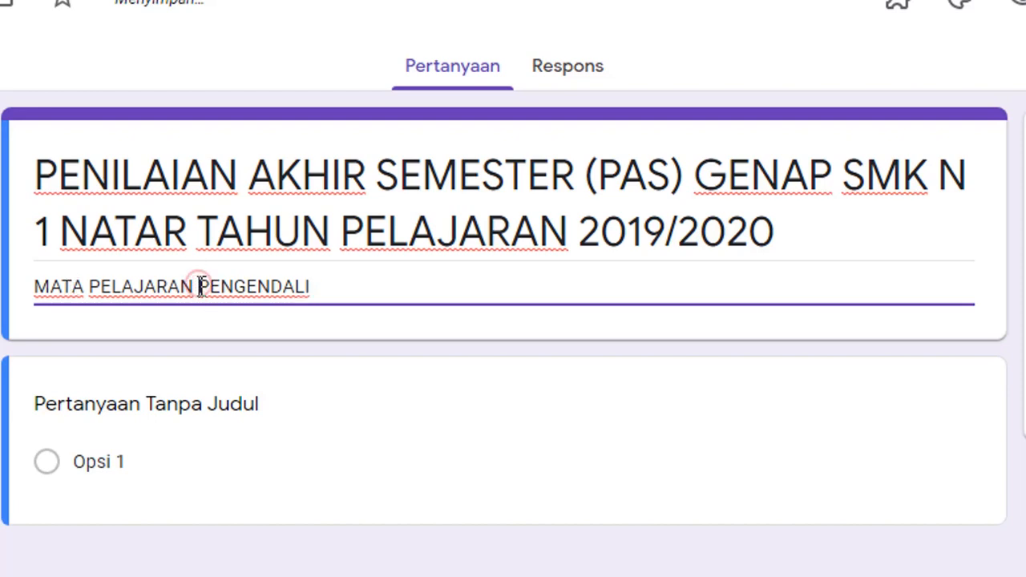
{"action": "type", "text": "SISTEM"}
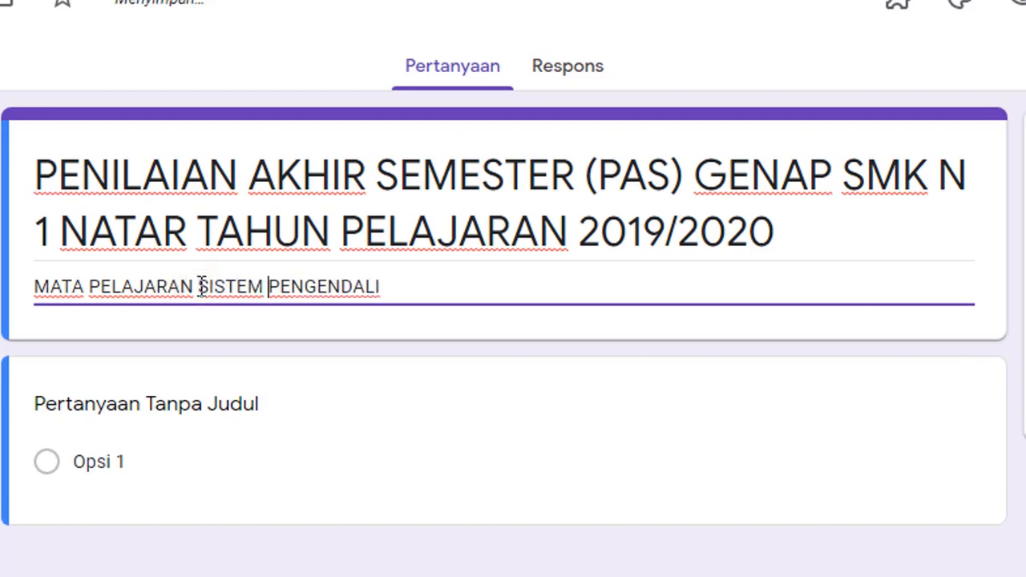
{"action": "left_click", "coordinate": [424, 290]}
{"action": "type", "text": "ELEKTRONI"}
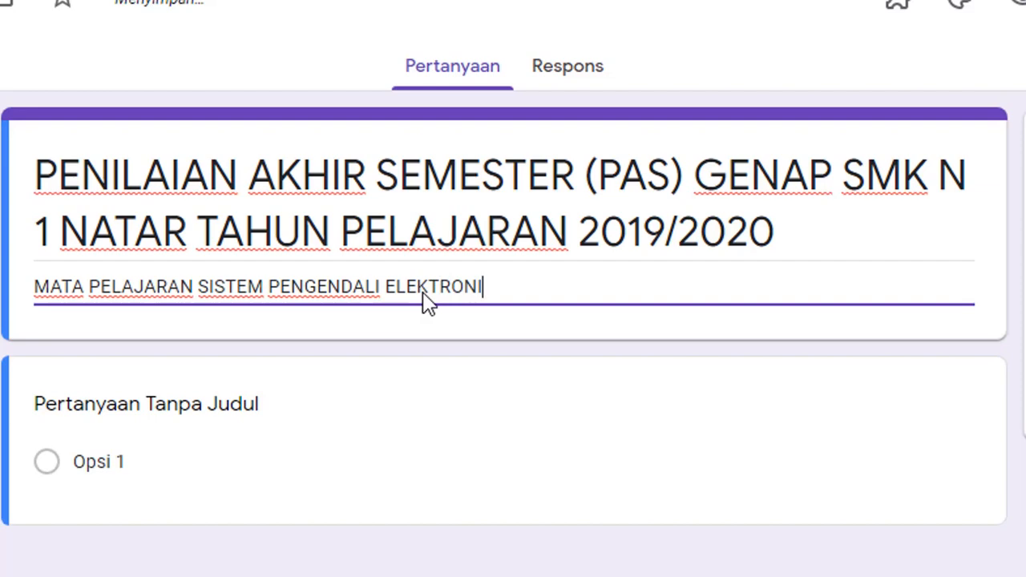
{"action": "type", "text": "K (S"}
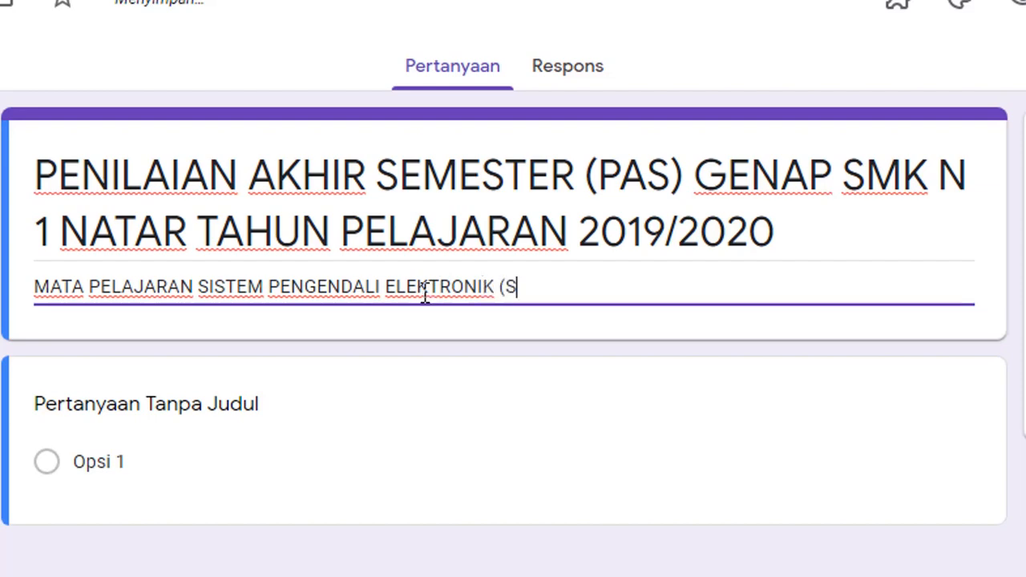
{"action": "type", "text": "PE)"}
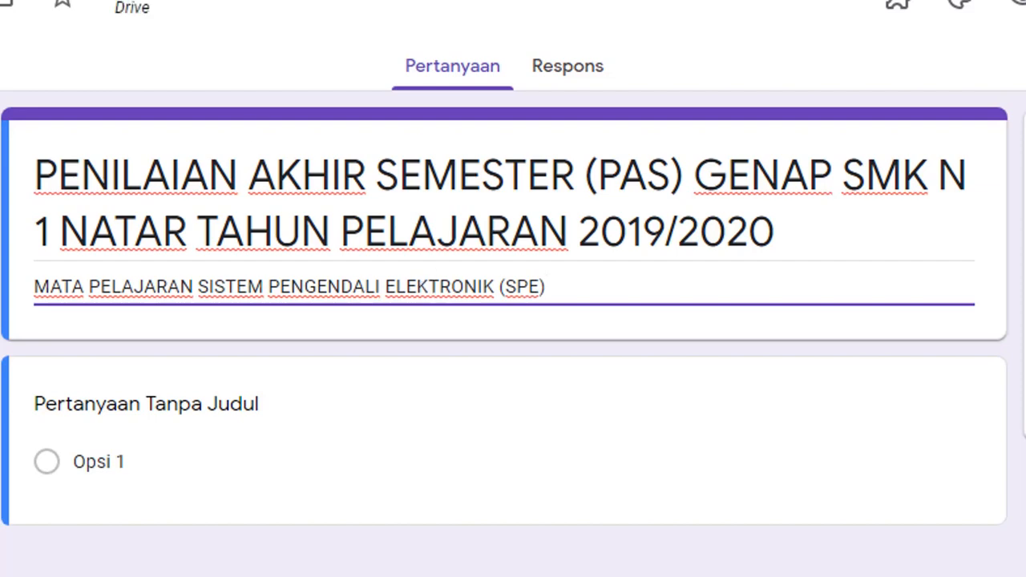
{"action": "left_click", "coordinate": [1, 2]}
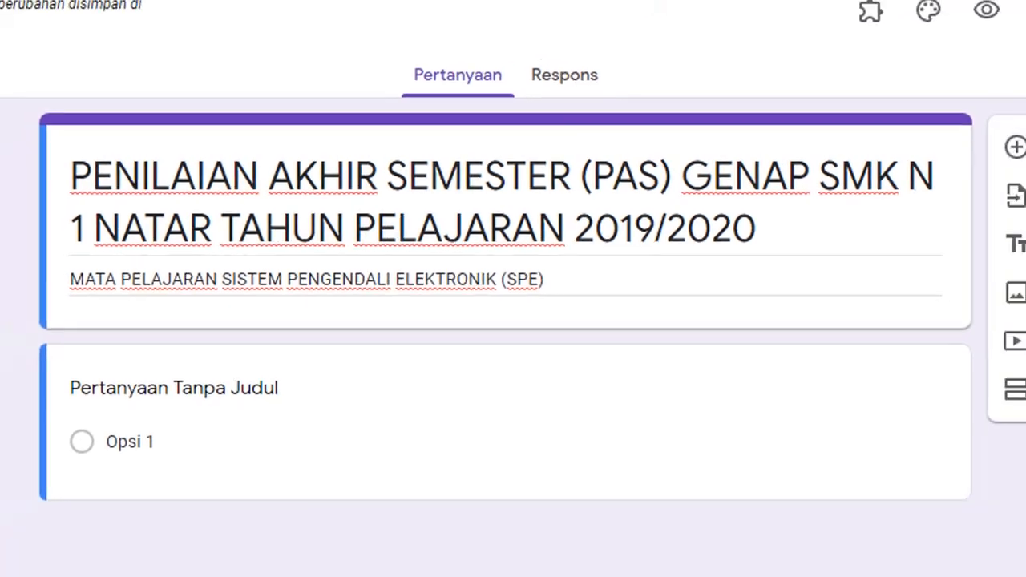
- Rename the form document to 'PAS SPE' and bring up the theme options
{"action": "type", "text": "PAS"}
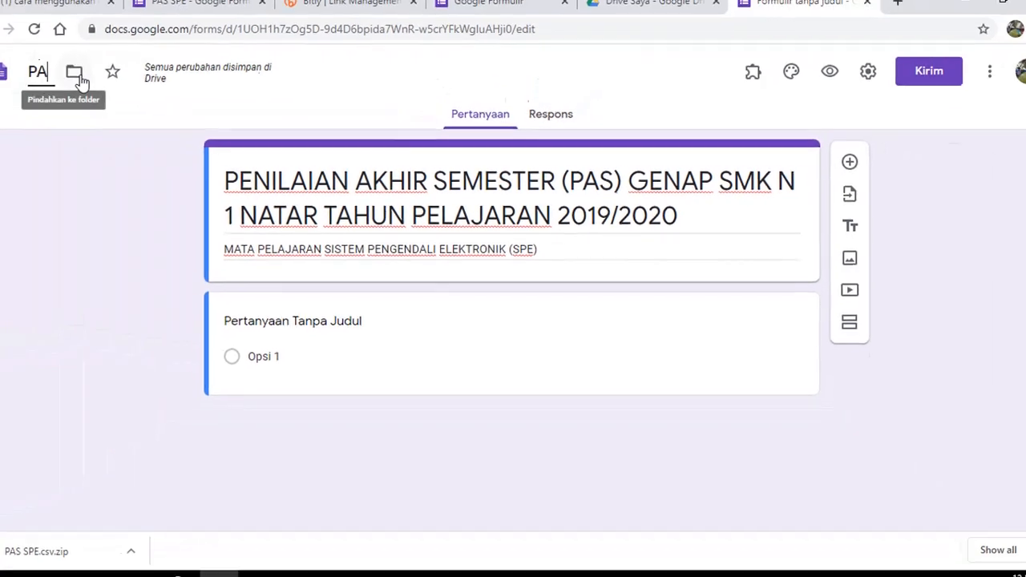
{"action": "type", "text": " SPE"}
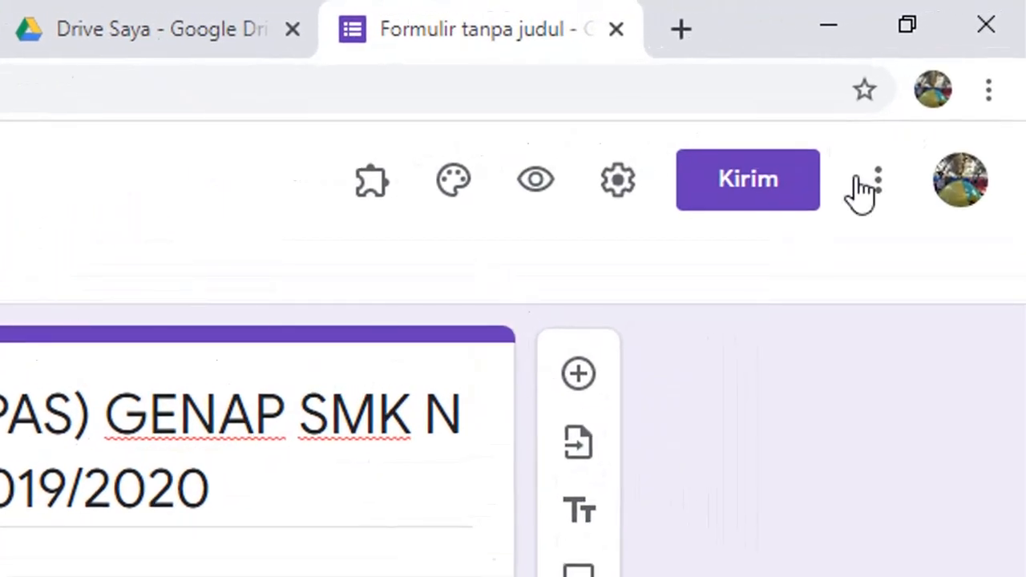
{"action": "left_click", "coordinate": [458, 180]}
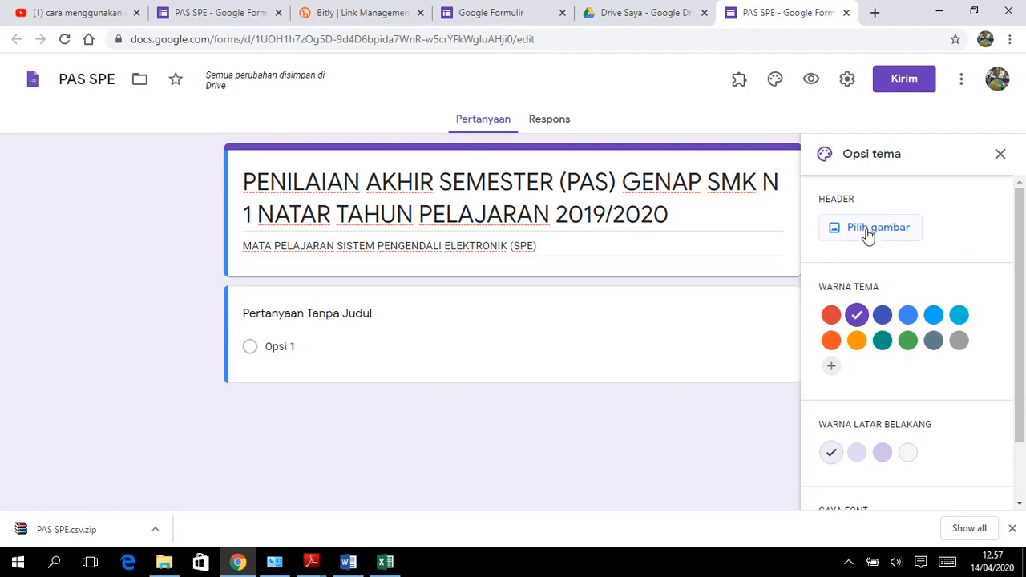
- Insert the paintbrushes picture as the form's header image
{"action": "left_click", "coordinate": [873, 230]}
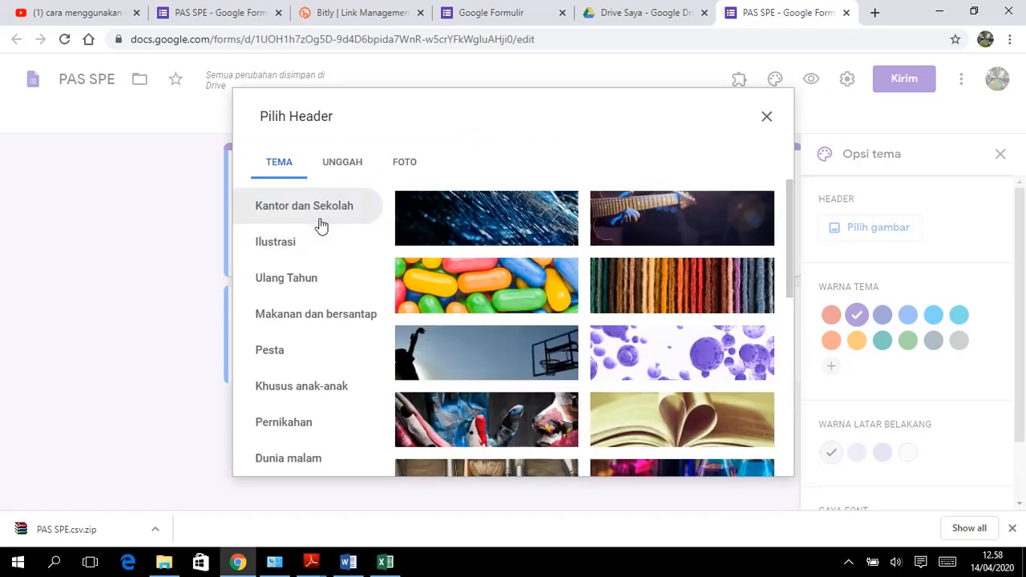
{"action": "scroll", "coordinate": [507, 265], "scroll_direction": "down", "scroll_amount": 3}
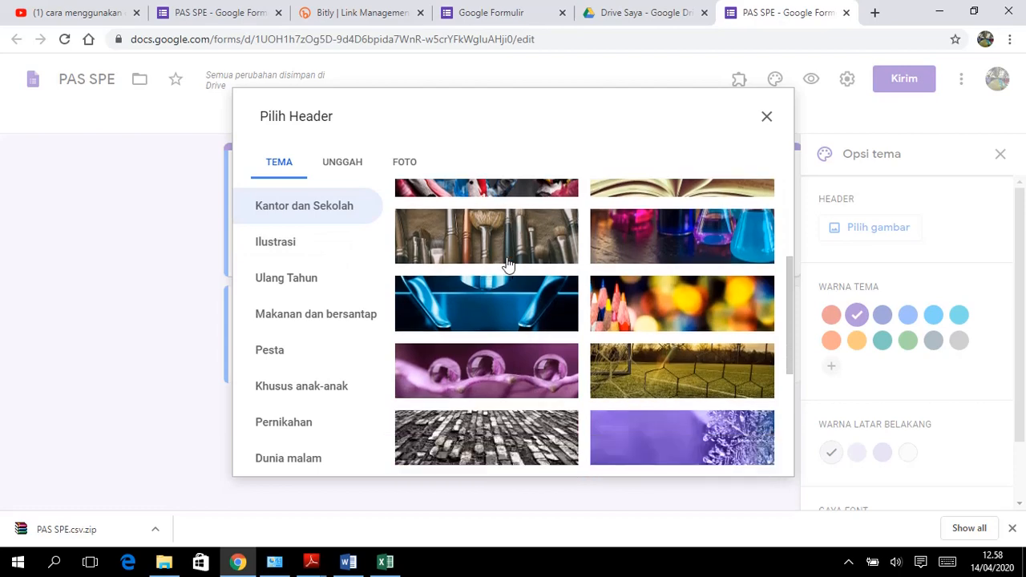
{"action": "scroll", "coordinate": [507, 265], "scroll_direction": "down", "scroll_amount": 10}
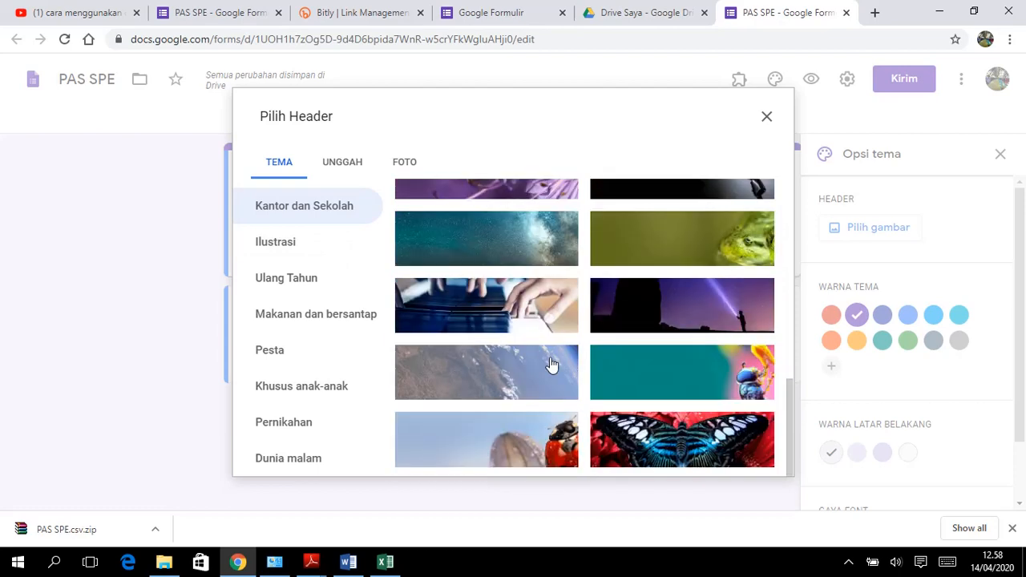
{"action": "scroll", "coordinate": [550, 364], "scroll_direction": "down", "scroll_amount": 1}
{"action": "scroll", "coordinate": [553, 368], "scroll_direction": "down", "scroll_amount": 2}
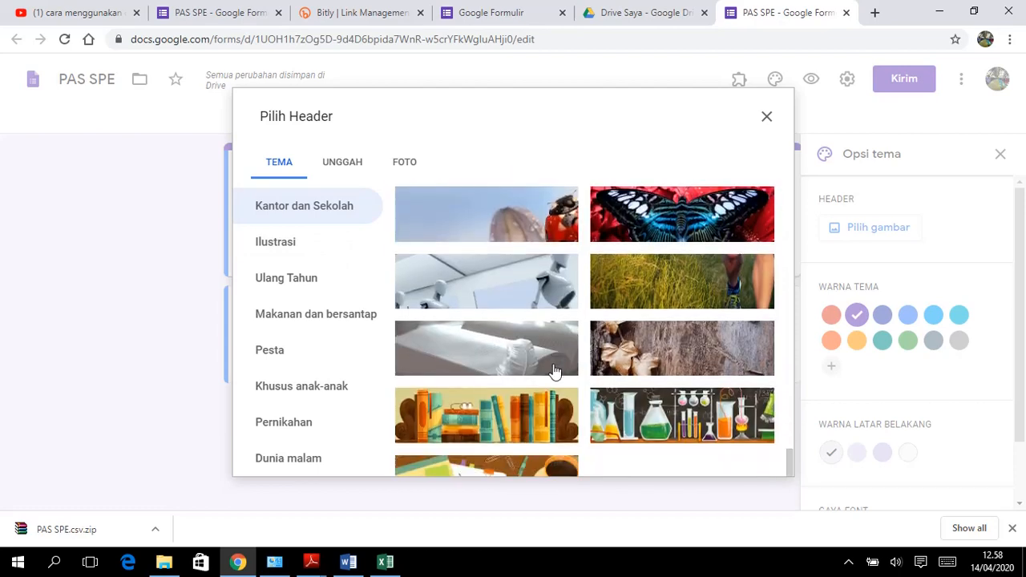
{"action": "scroll", "coordinate": [575, 368], "scroll_direction": "up", "scroll_amount": 4}
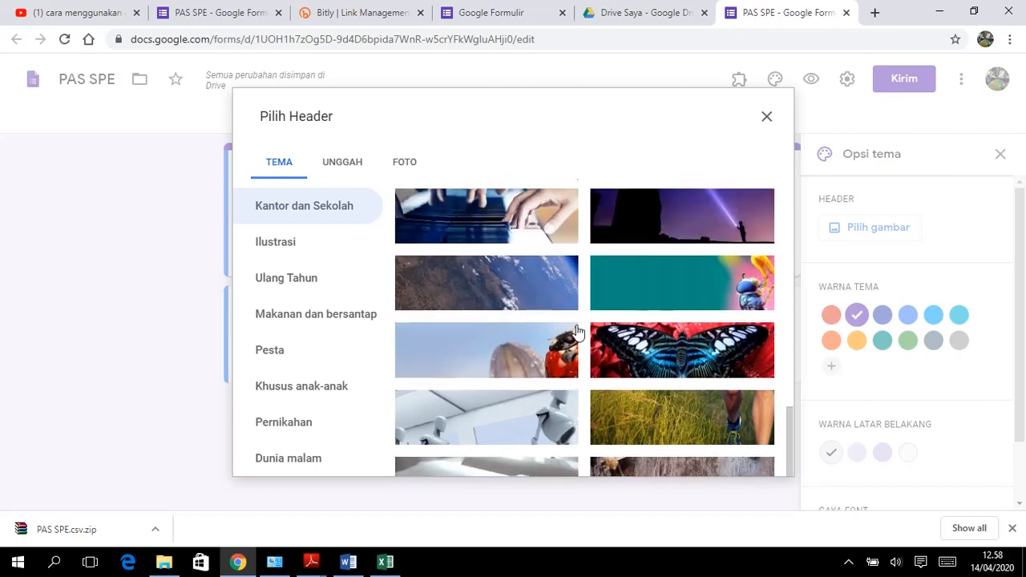
{"action": "scroll", "coordinate": [577, 330], "scroll_direction": "up", "scroll_amount": 4}
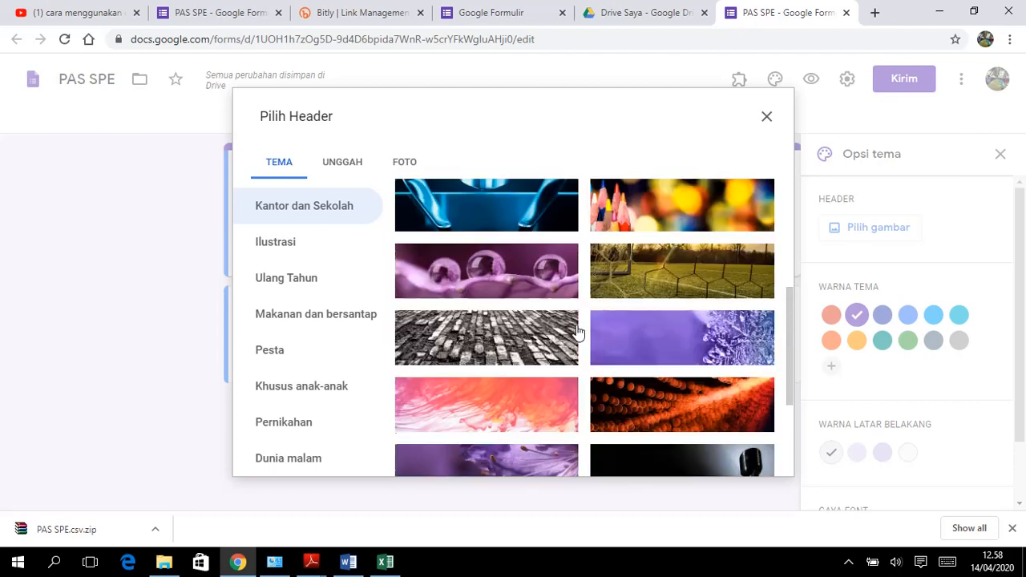
{"action": "left_click", "coordinate": [497, 340]}
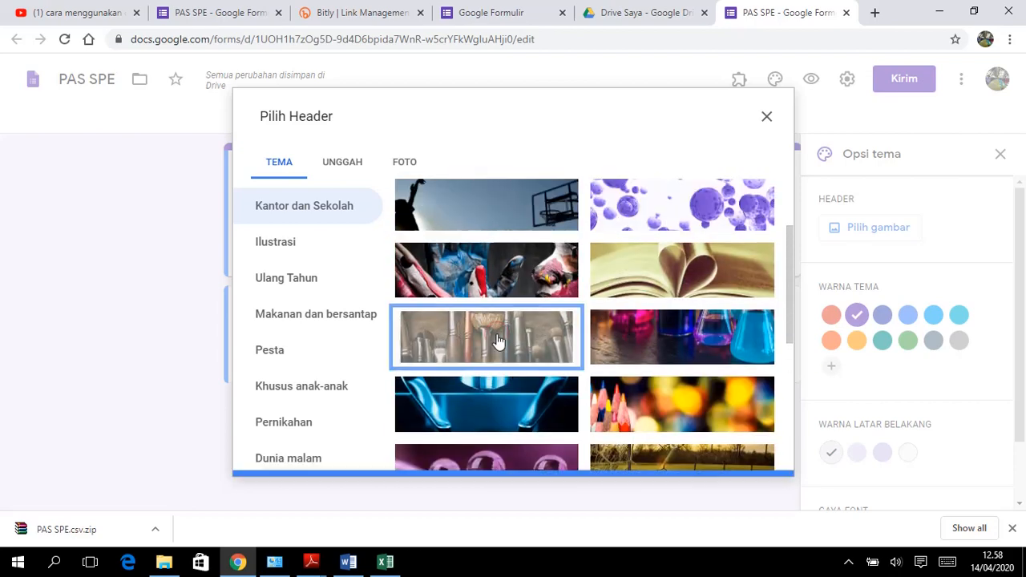
{"action": "left_click", "coordinate": [745, 464]}
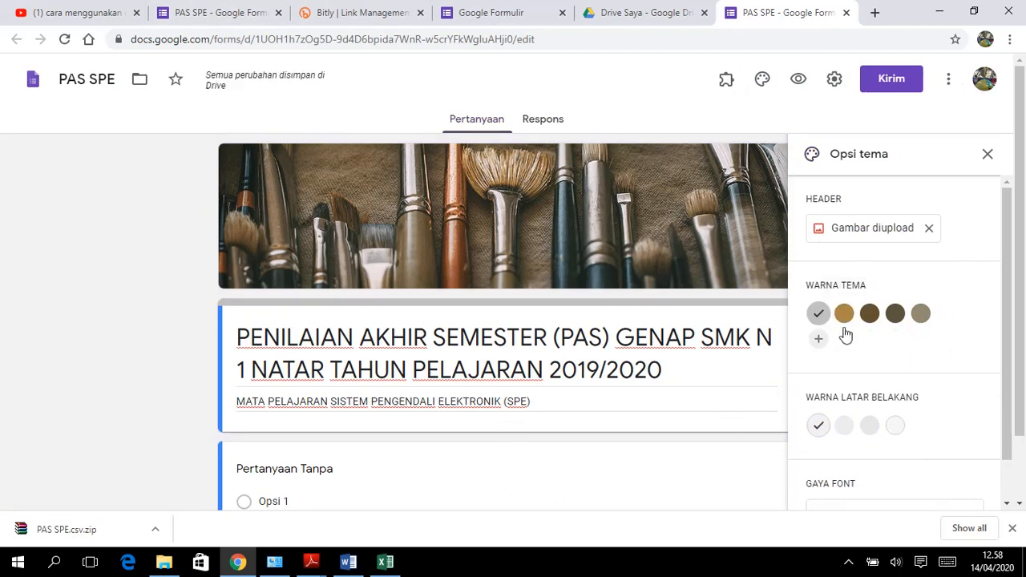
- Apply a dark brown theme colour, darker grey background and the Lucu font
{"action": "left_click", "coordinate": [896, 314]}
{"action": "scroll", "coordinate": [919, 434], "scroll_direction": "down", "scroll_amount": 2}
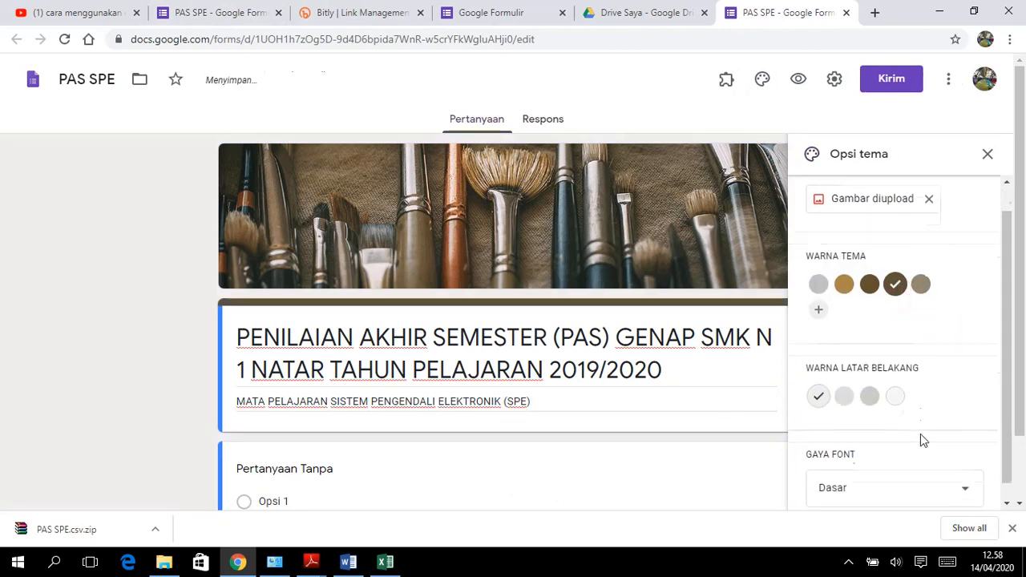
{"action": "left_click", "coordinate": [869, 381]}
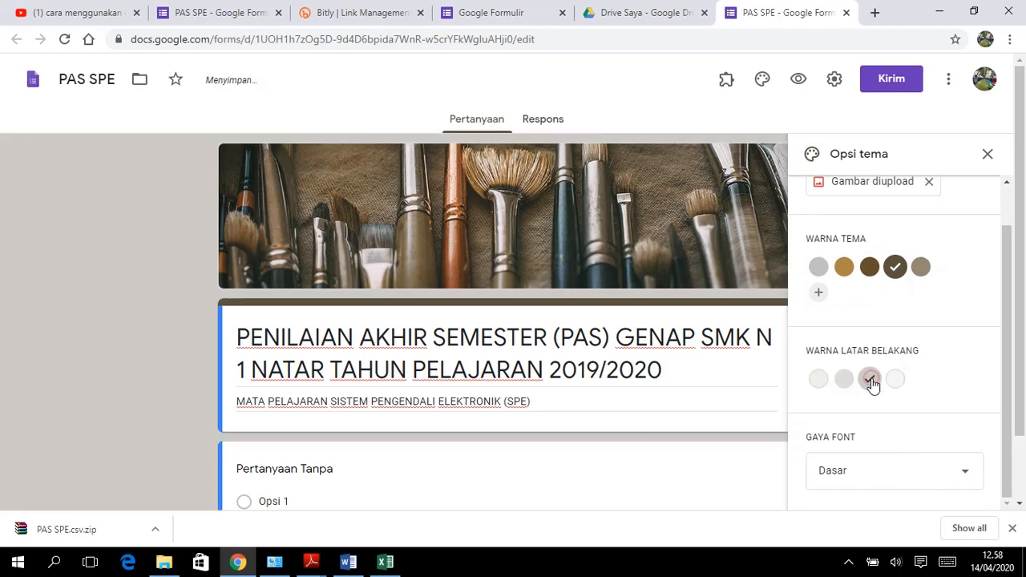
{"action": "scroll", "coordinate": [897, 435], "scroll_direction": "down", "scroll_amount": 1}
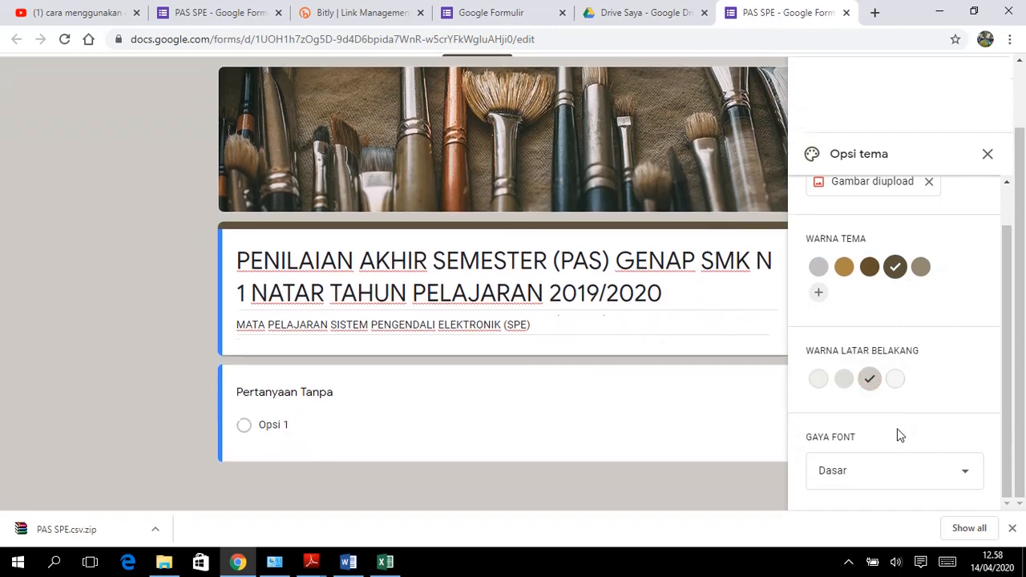
{"action": "left_click", "coordinate": [966, 473]}
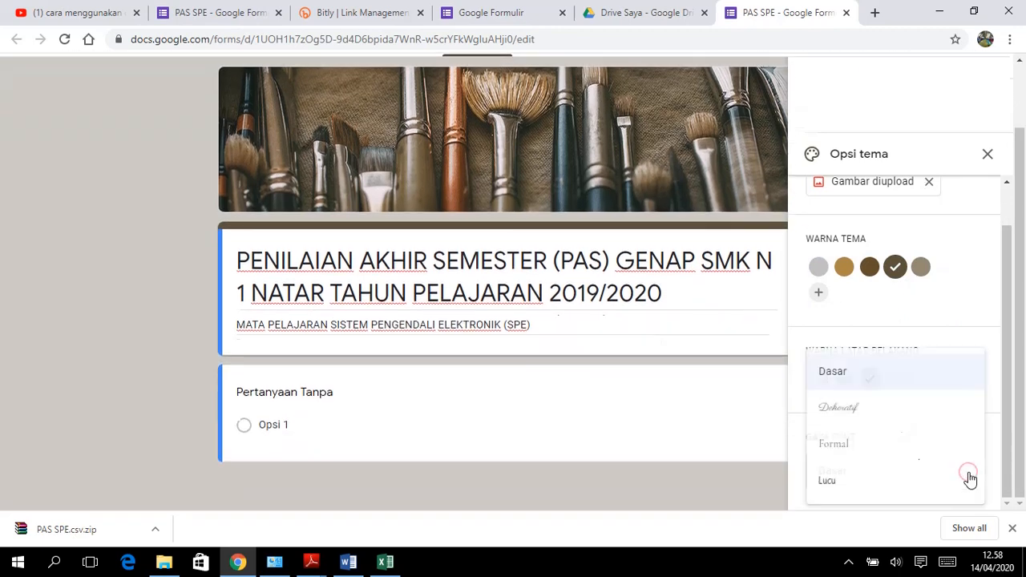
{"action": "left_click", "coordinate": [833, 488]}
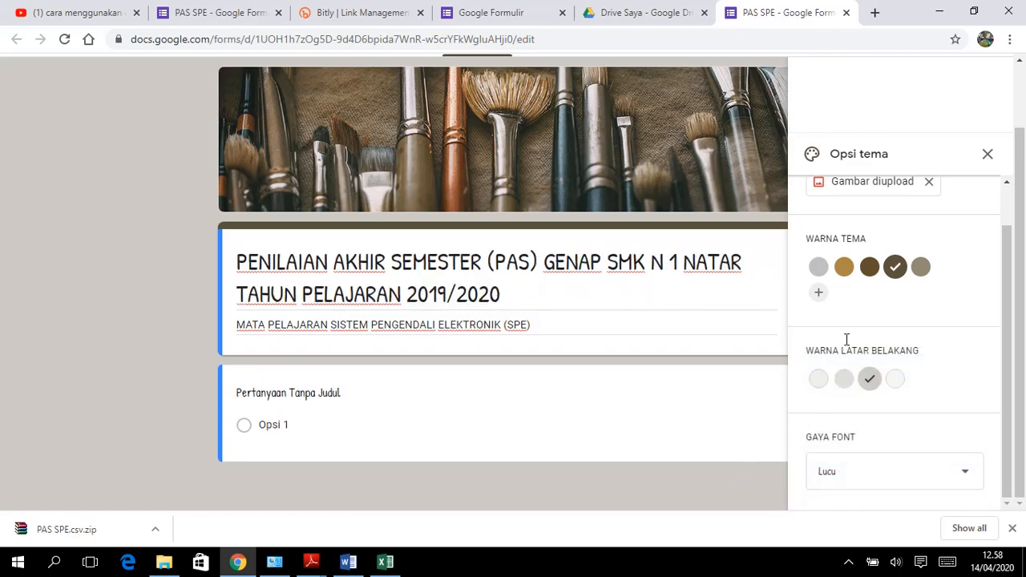
- Turn the first question into a required Date question titled 'Tanggal Ujian'
{"action": "left_click", "coordinate": [987, 154]}
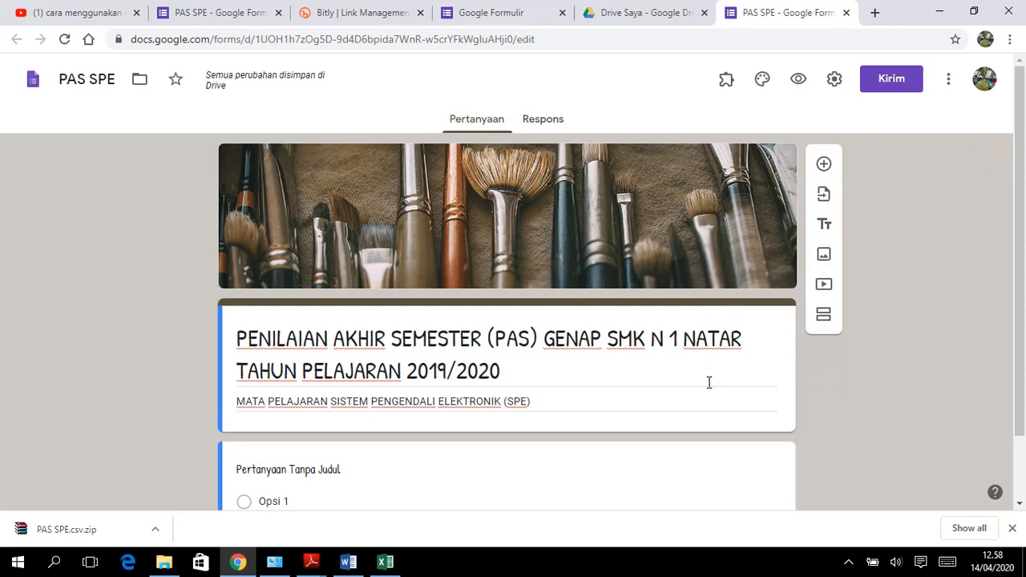
{"action": "scroll", "coordinate": [823, 397], "scroll_direction": "down", "scroll_amount": 2}
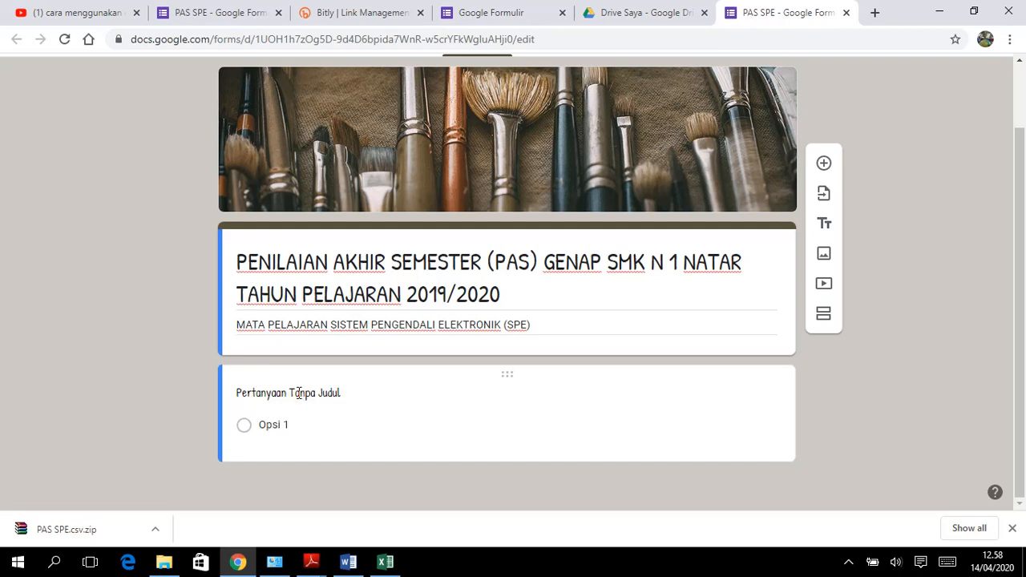
{"action": "left_click", "coordinate": [266, 397]}
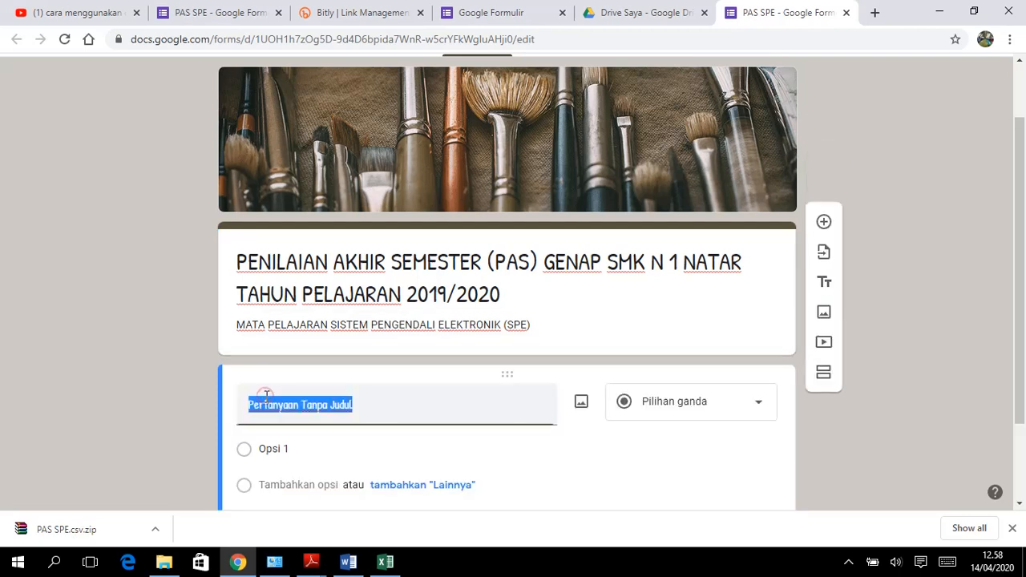
{"action": "type", "text": "tANGGA"}
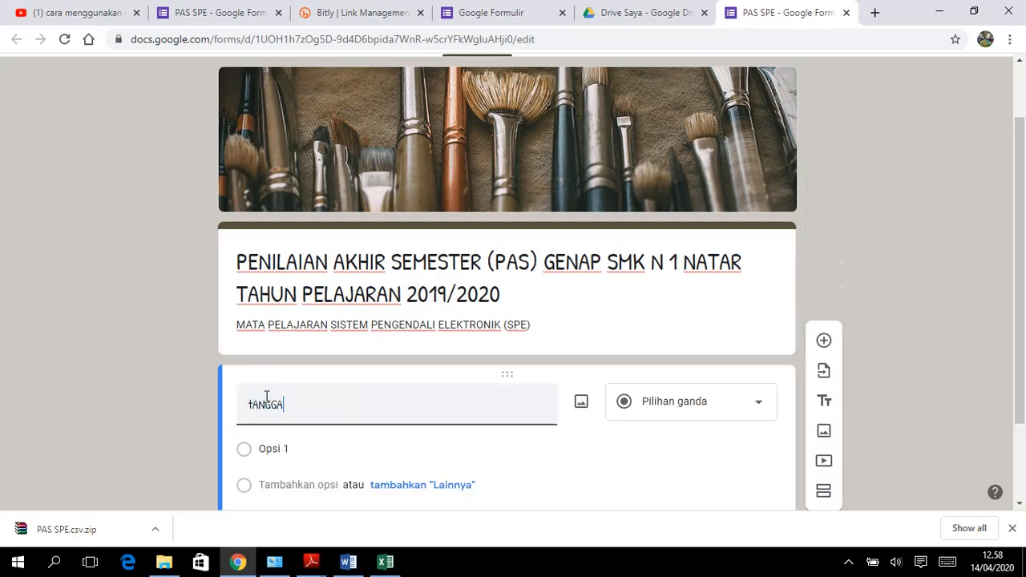
{"action": "key", "text": "BackSpace"}
{"action": "key", "text": "BackSpace"}
{"action": "key", "text": "BackSpace"}
{"action": "key", "text": "BackSpace"}
{"action": "key", "text": "BackSpace"}
{"action": "type", "text": "Tanggal Ujian"}
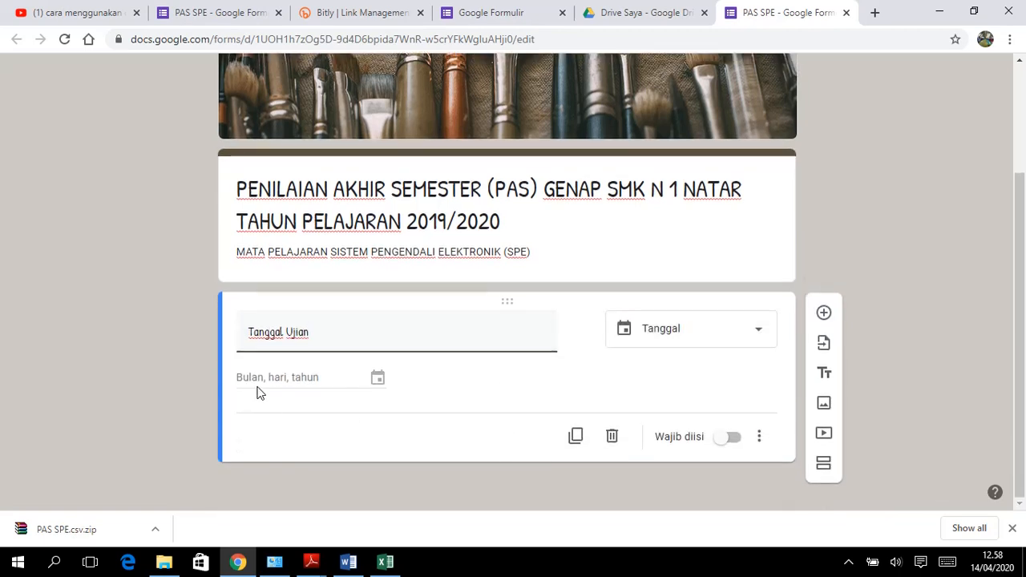
{"action": "left_click", "coordinate": [762, 335]}
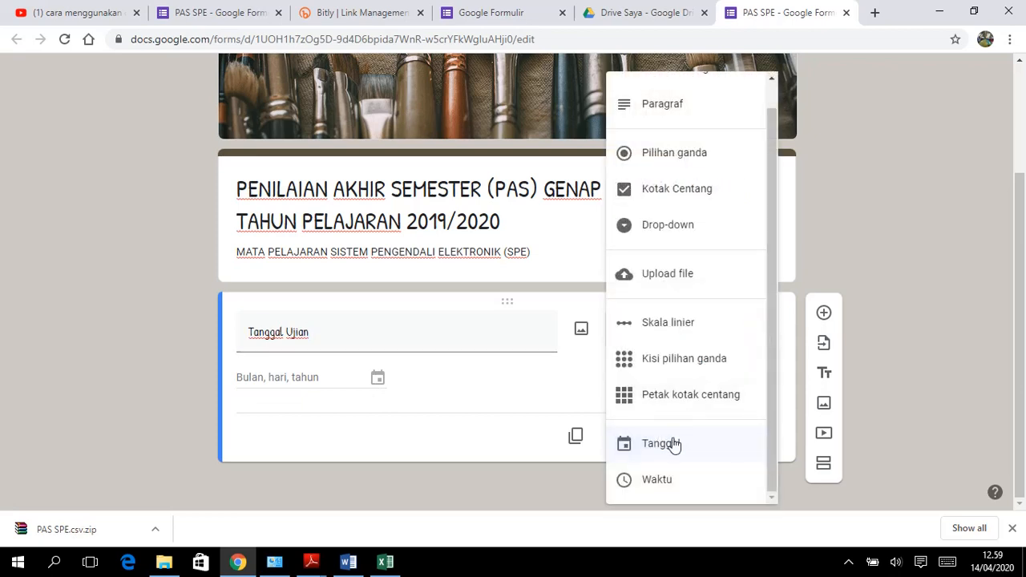
{"action": "left_click", "coordinate": [673, 443]}
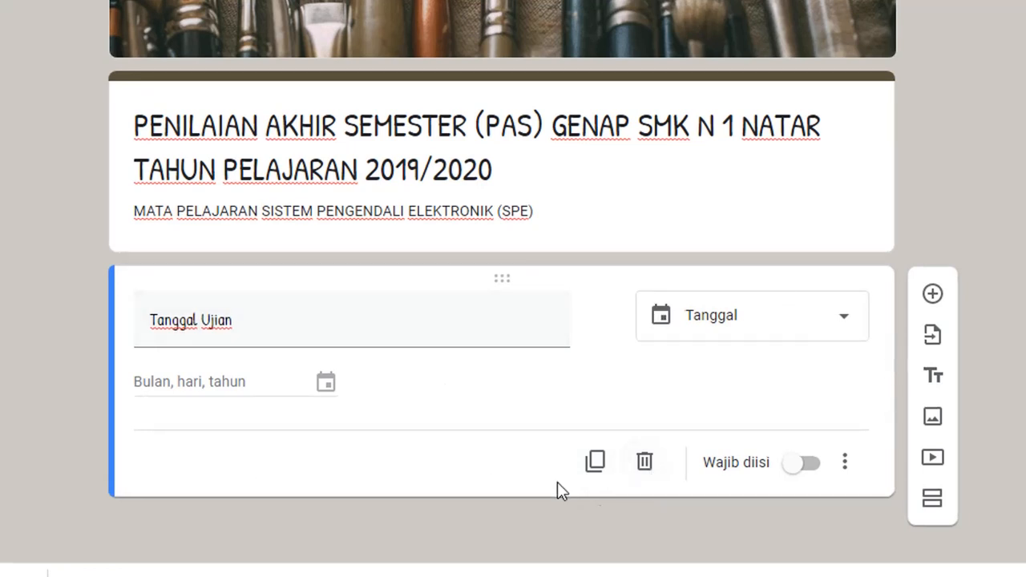
{"action": "left_click", "coordinate": [814, 469]}
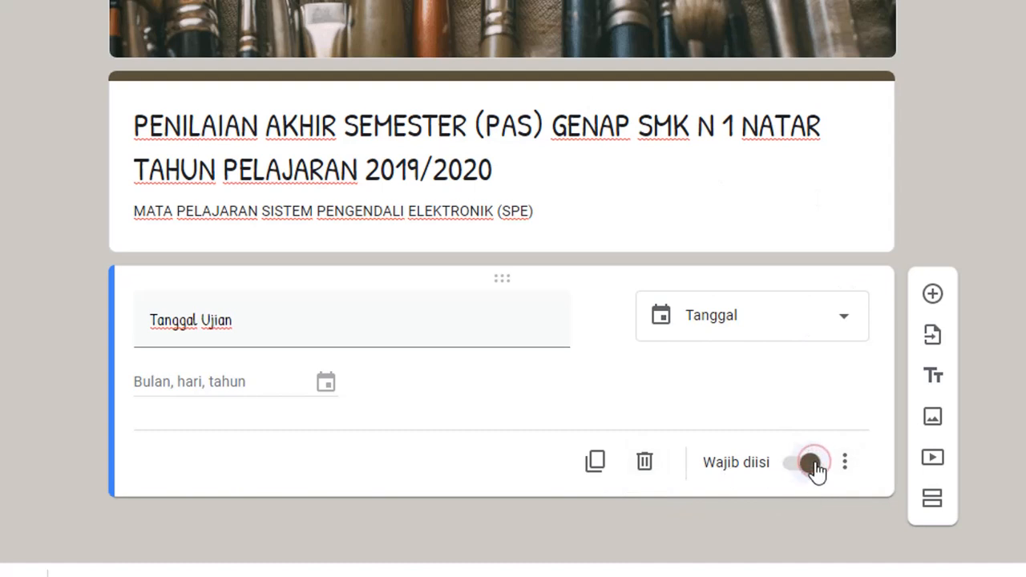
- Add a required short-answer question 'Nama Siswa (menggunakan huruf kapital)'
{"action": "left_click", "coordinate": [934, 297]}
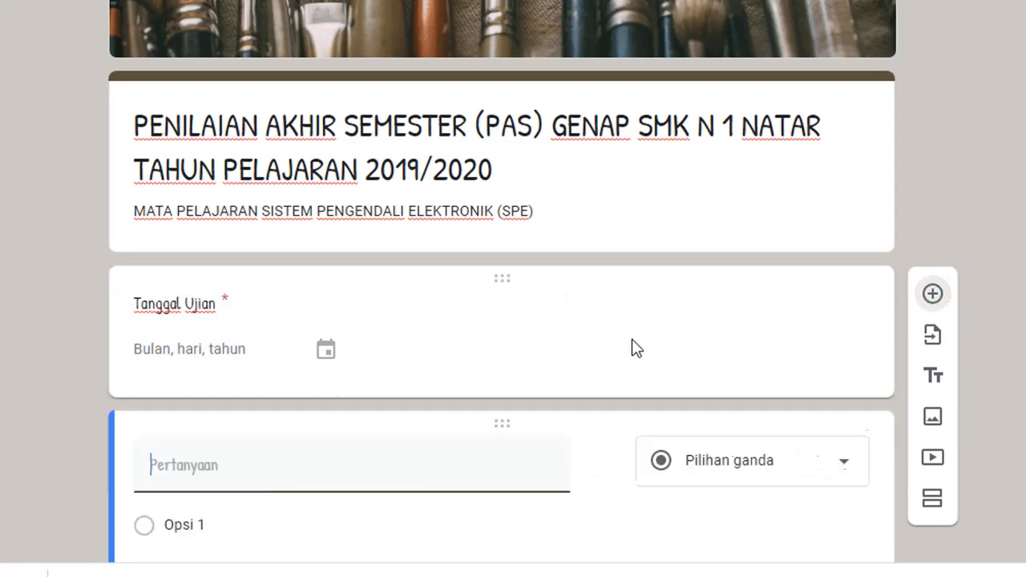
{"action": "type", "text": "Nam"}
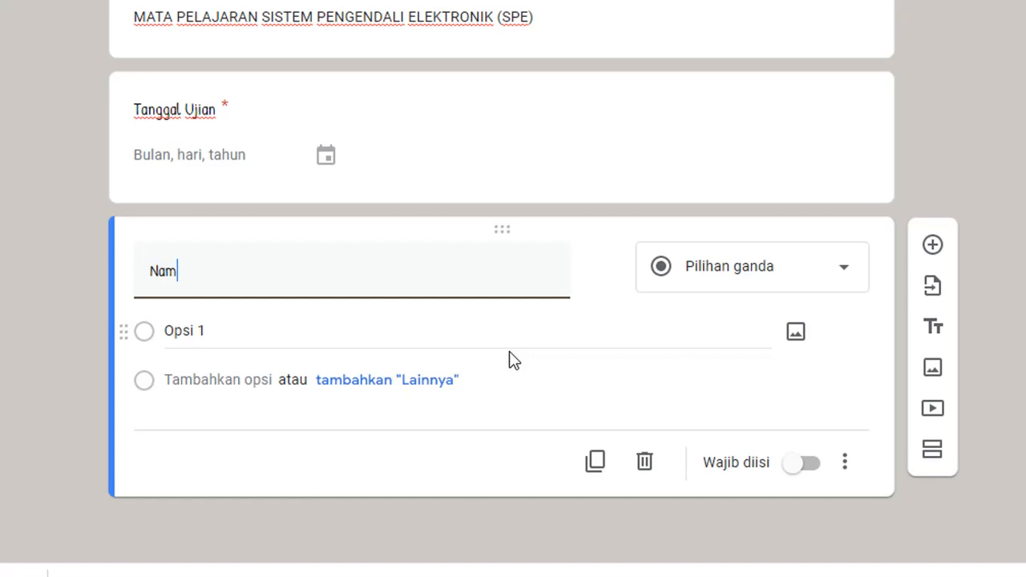
{"action": "type", "text": "a Siswa (menggu"}
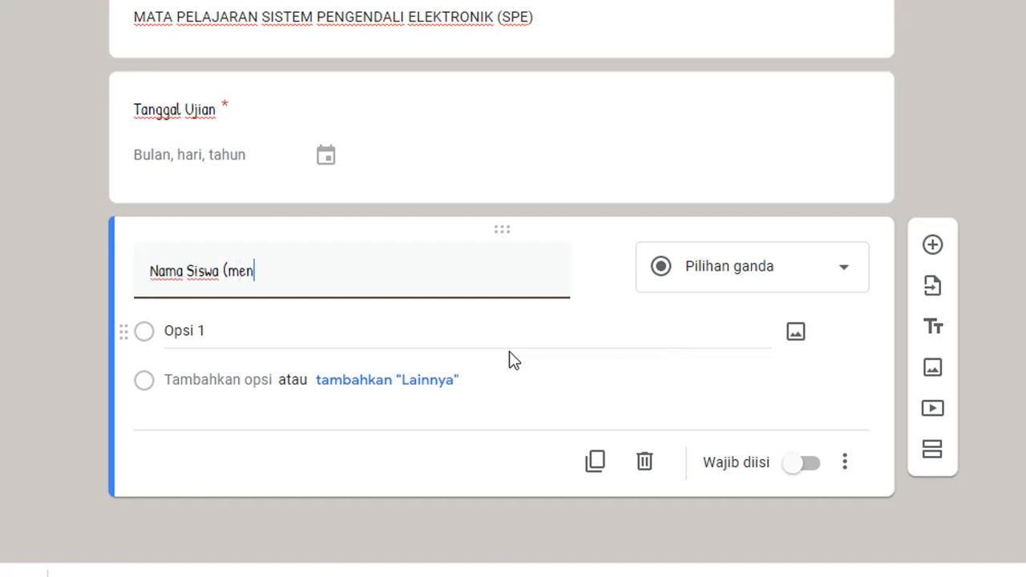
{"action": "type", "text": "nakan huruf"}
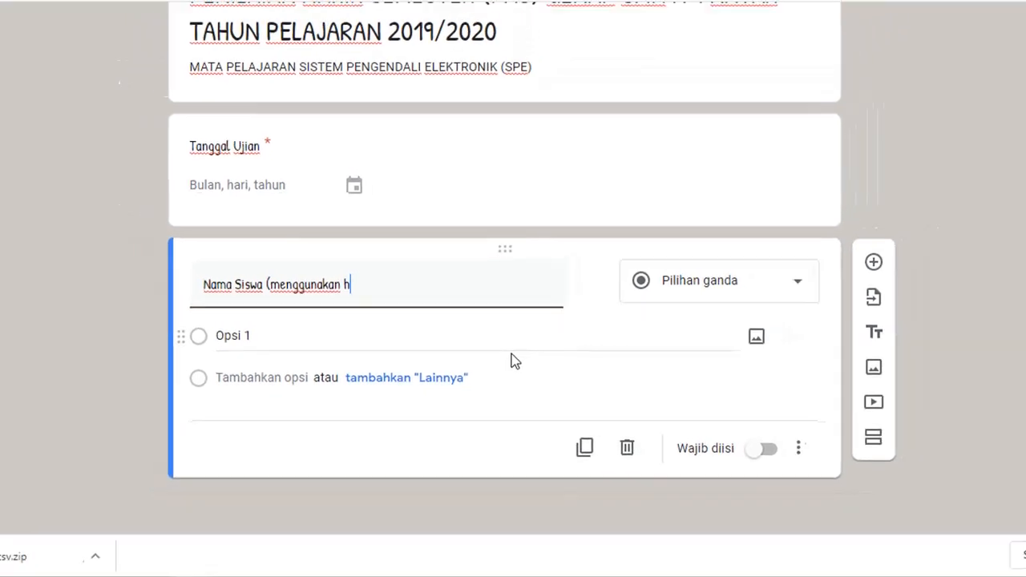
{"action": "type", "text": " kapital)"}
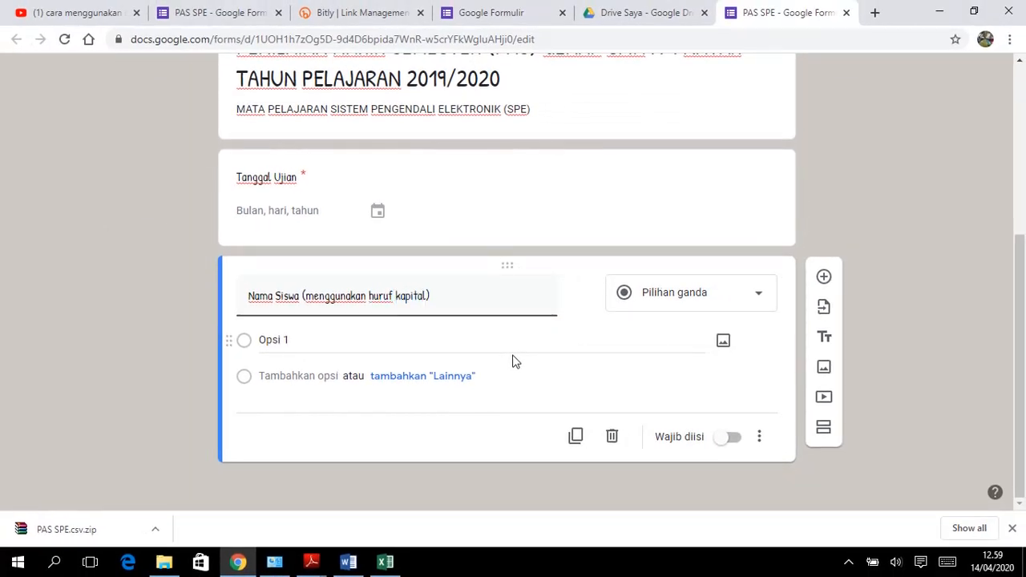
{"action": "left_click", "coordinate": [763, 329]}
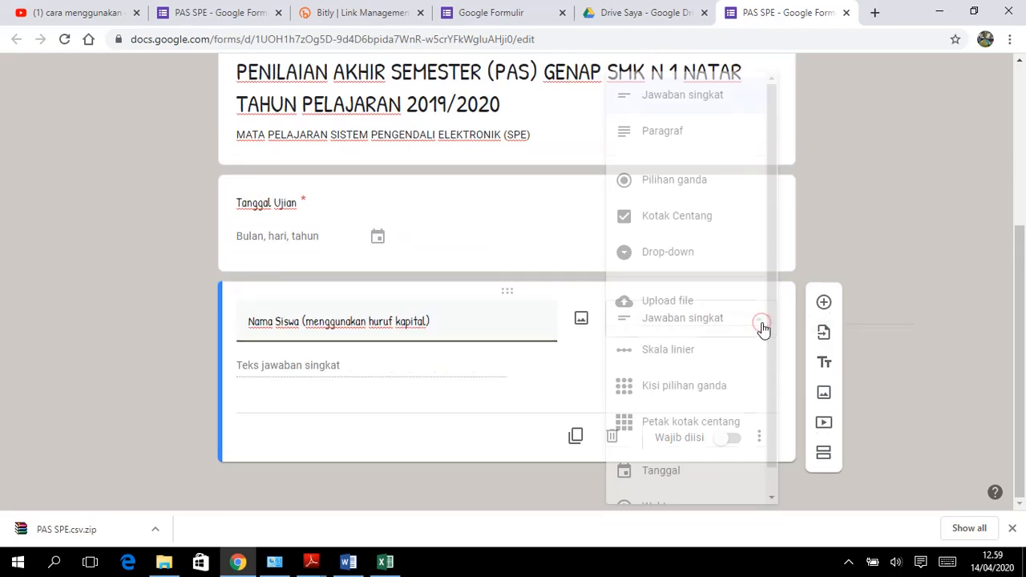
{"action": "left_click", "coordinate": [682, 101]}
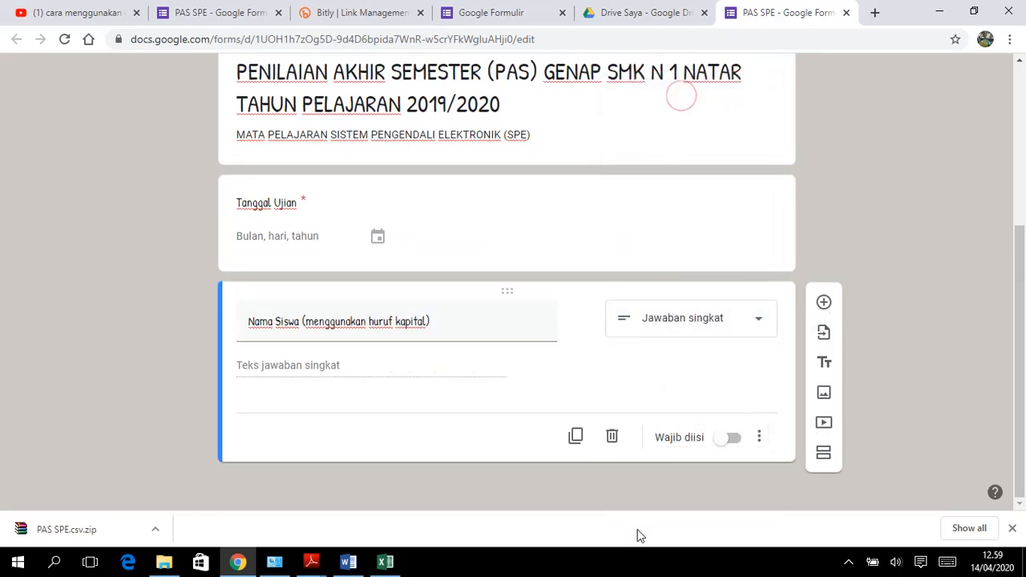
{"action": "left_click", "coordinate": [734, 440]}
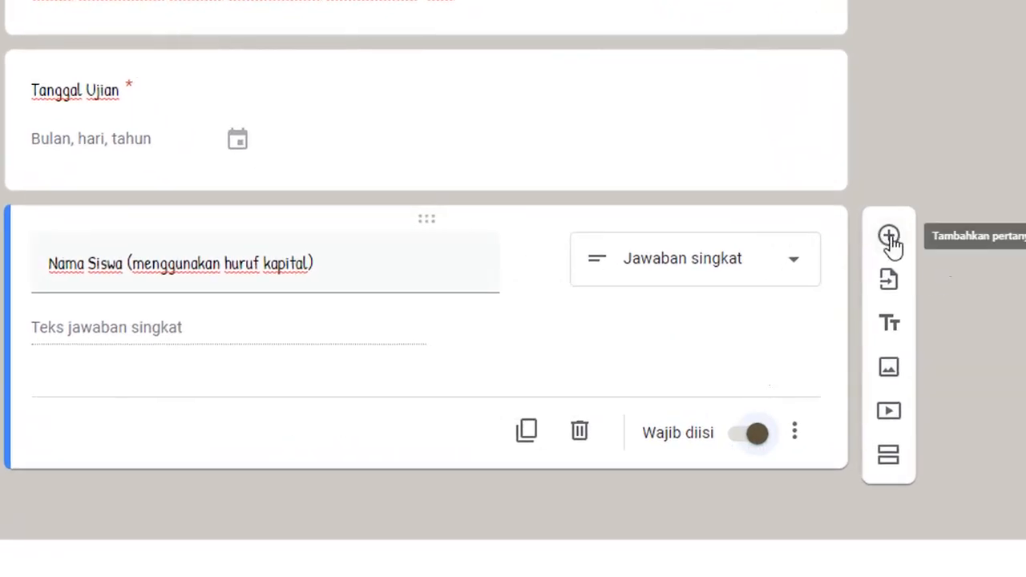
- Add a new question titled 'Kelas' as a drop-down
{"action": "left_click", "coordinate": [889, 239]}
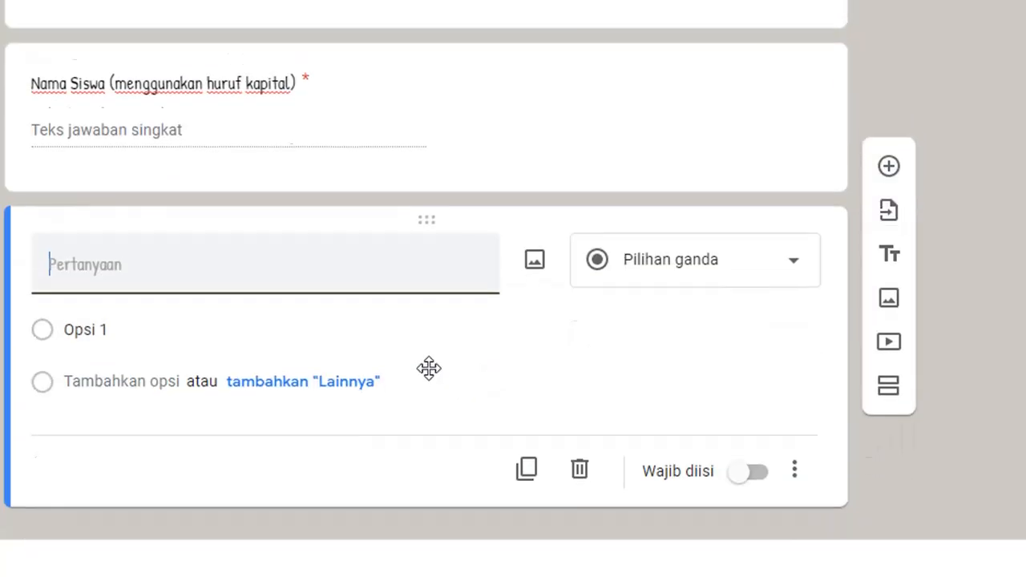
{"action": "type", "text": "Kelas"}
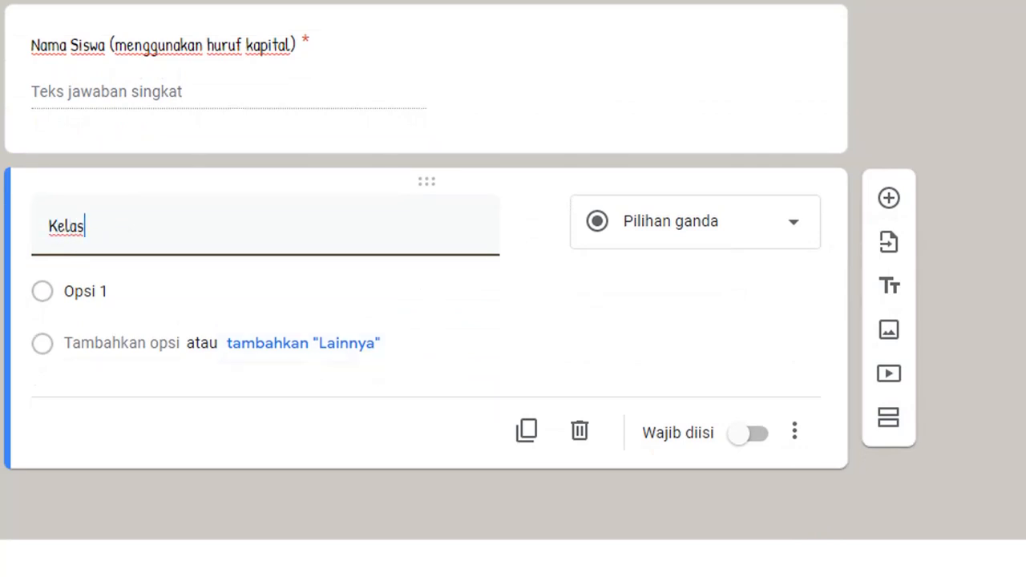
{"action": "left_click", "coordinate": [802, 230]}
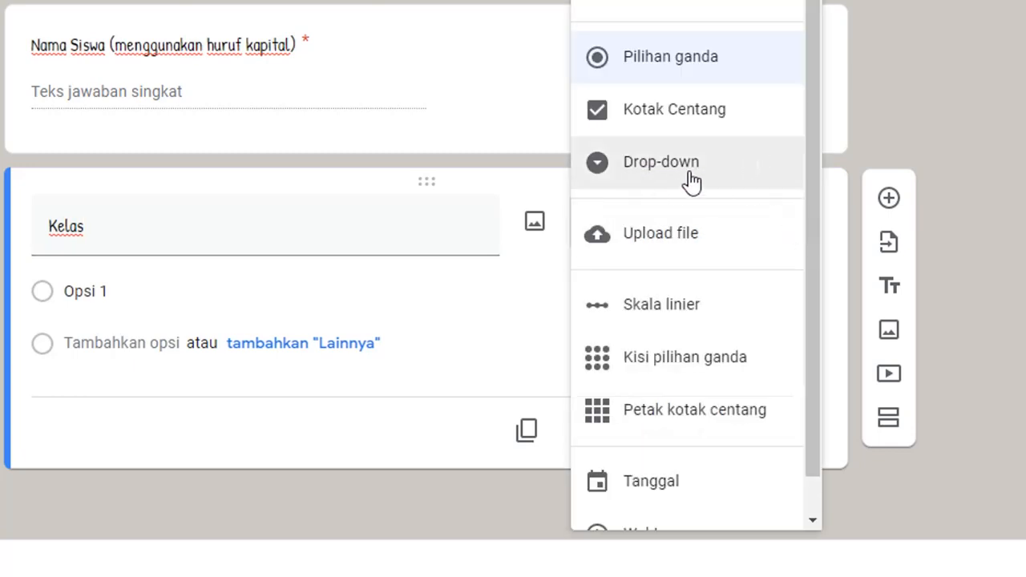
{"action": "left_click", "coordinate": [689, 172]}
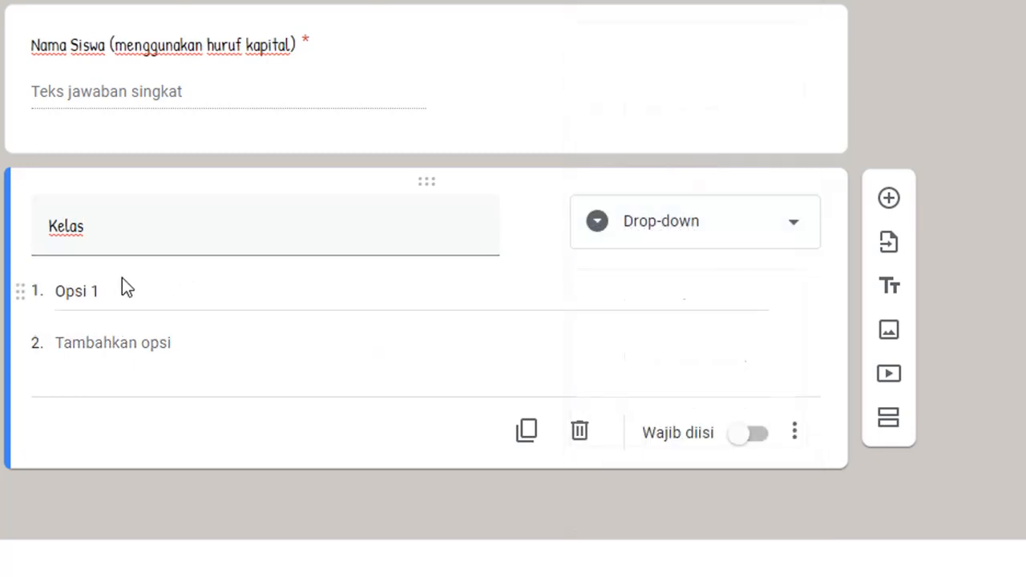
- Give Kelas the options Kelas XI TE 1, Kelas XI TE 2, Kelas XI TE 3 and make it required
{"action": "left_click", "coordinate": [82, 298]}
{"action": "type", "text": "K"}
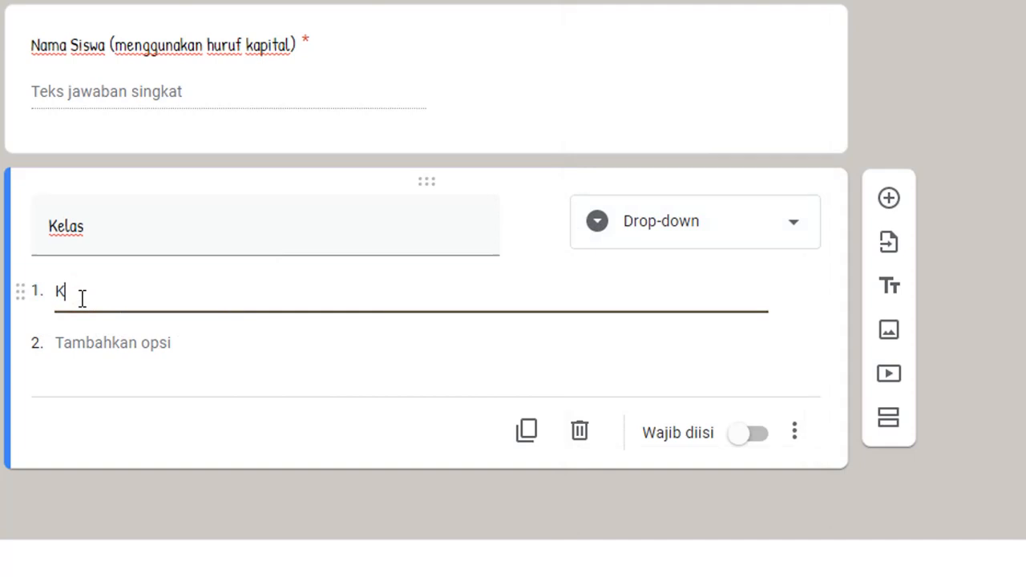
{"action": "type", "text": "elas XI TE 1"}
{"action": "left_click", "coordinate": [117, 345]}
{"action": "type", "text": "K"}
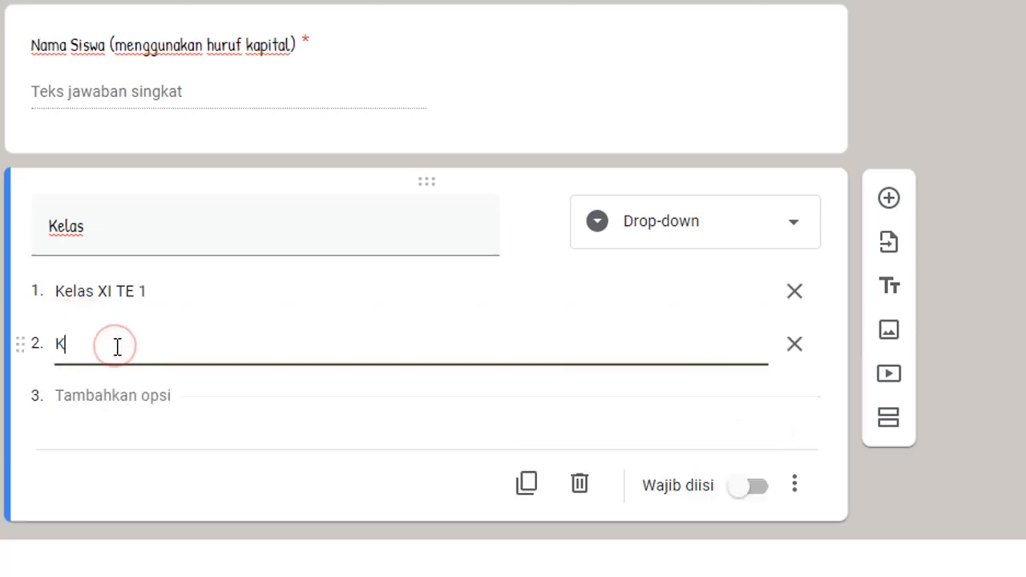
{"action": "type", "text": "elas XI"}
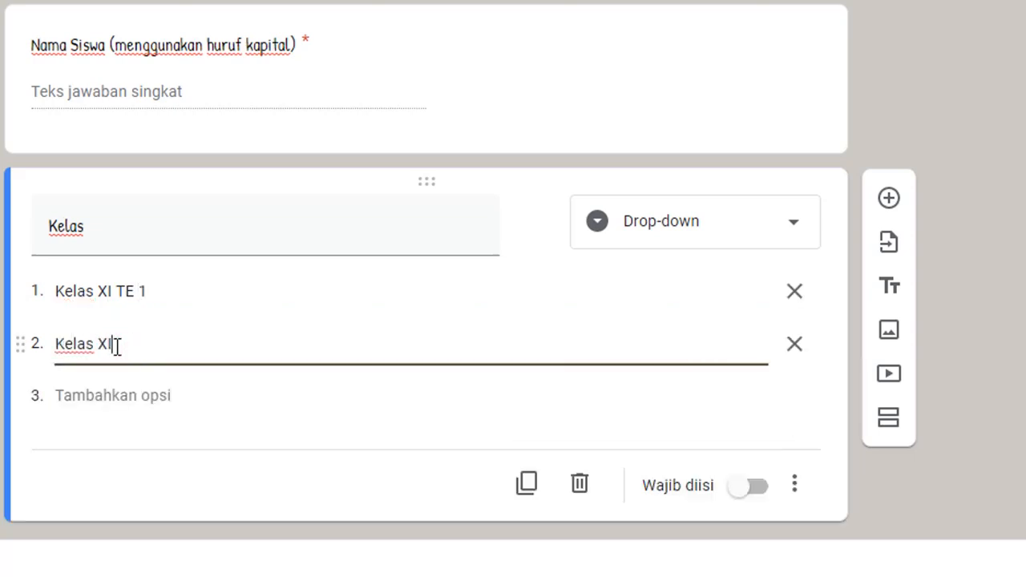
{"action": "type", "text": " TE 2"}
{"action": "left_click", "coordinate": [85, 396]}
{"action": "type", "text": "Kela"}
{"action": "type", "text": "s"}
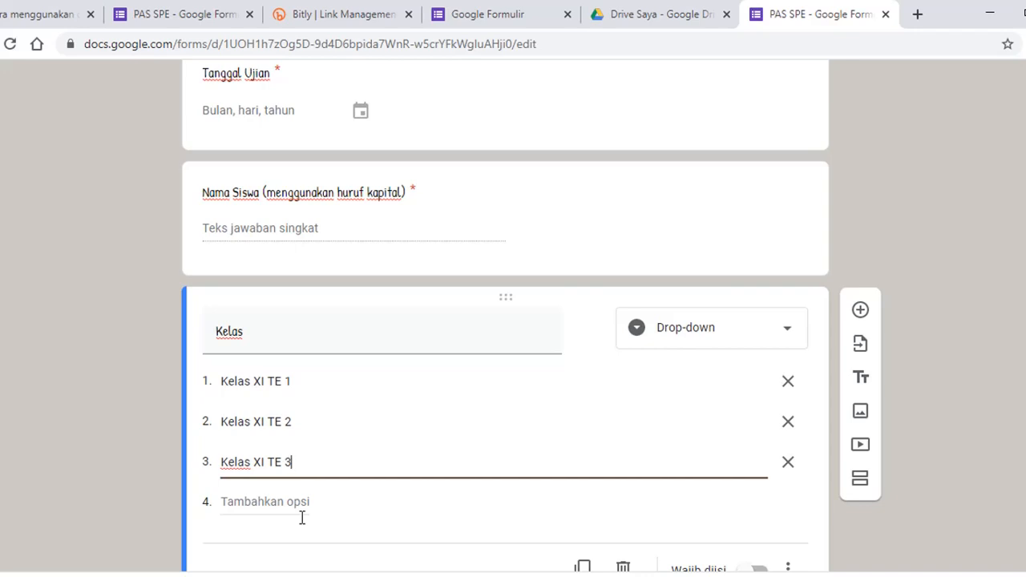
{"action": "scroll", "coordinate": [513, 384], "scroll_direction": "down", "scroll_amount": 1}
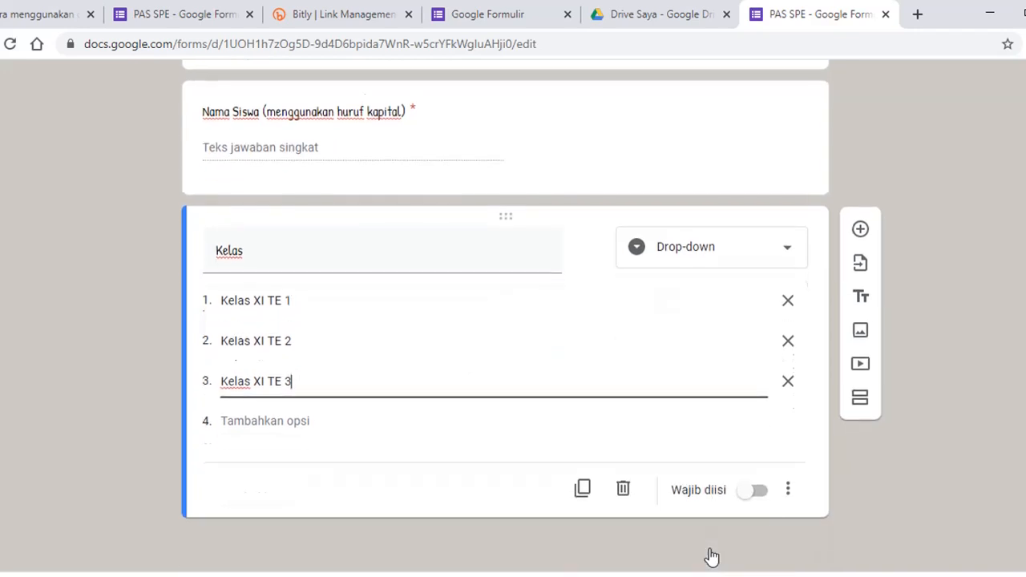
{"action": "left_click", "coordinate": [762, 492]}
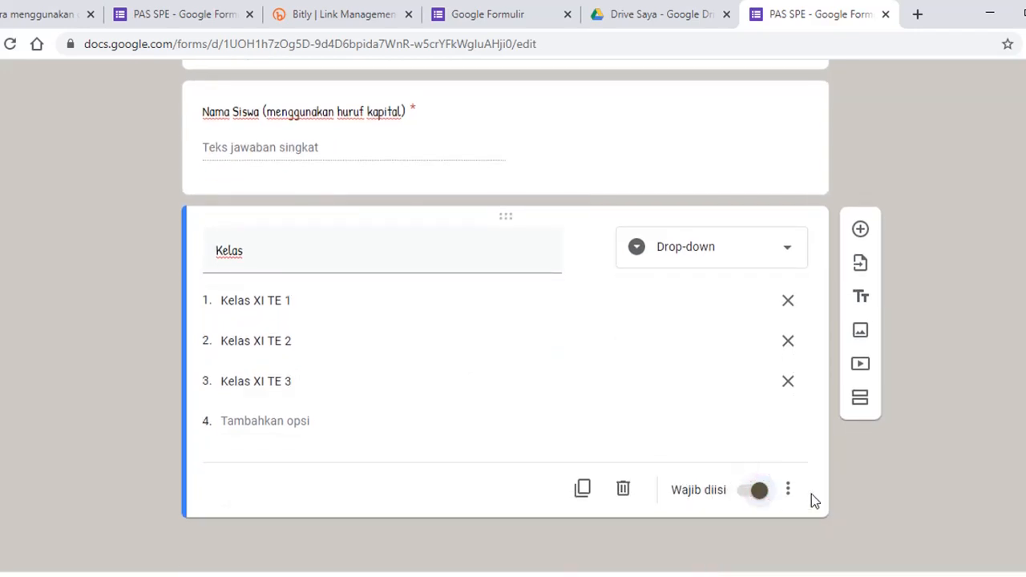
{"action": "scroll", "coordinate": [811, 494], "scroll_direction": "up", "scroll_amount": 1}
{"action": "scroll", "coordinate": [811, 494], "scroll_direction": "down", "scroll_amount": 1}
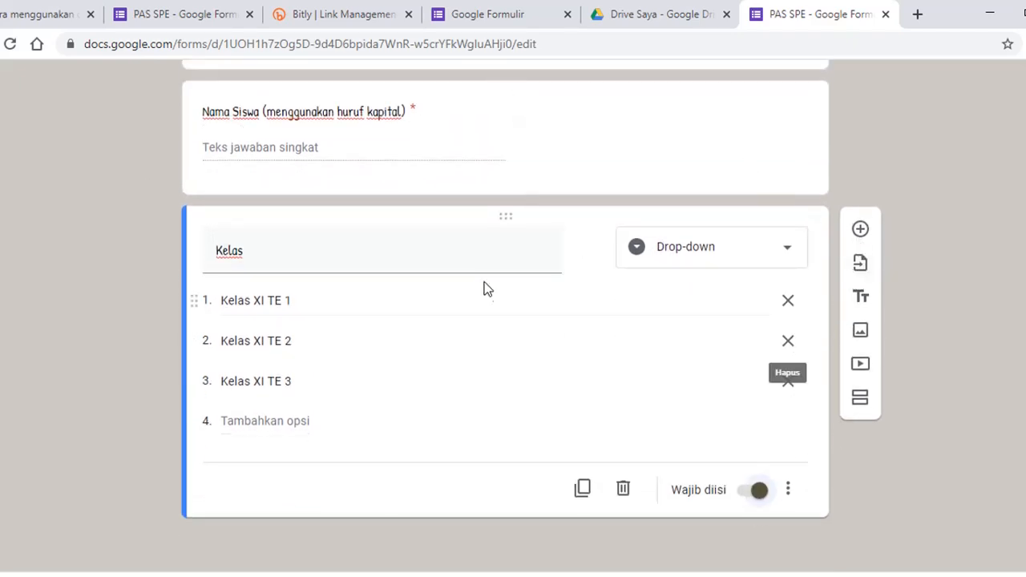
{"action": "scroll", "coordinate": [513, 433], "scroll_direction": "up", "scroll_amount": 3}
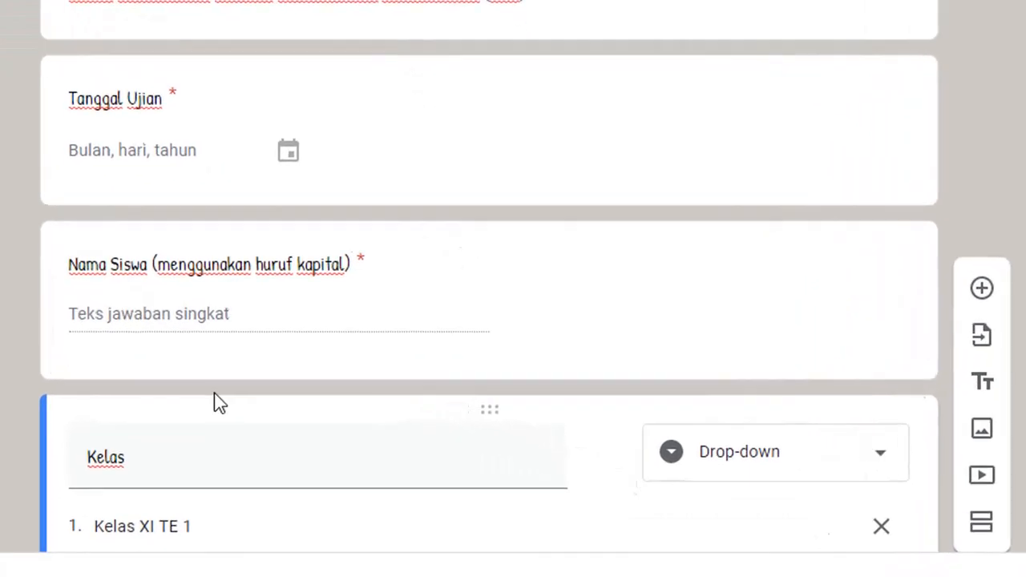
{"action": "scroll", "coordinate": [281, 479], "scroll_direction": "down", "scroll_amount": 2}
{"action": "scroll", "coordinate": [705, 473], "scroll_direction": "down", "scroll_amount": 1}
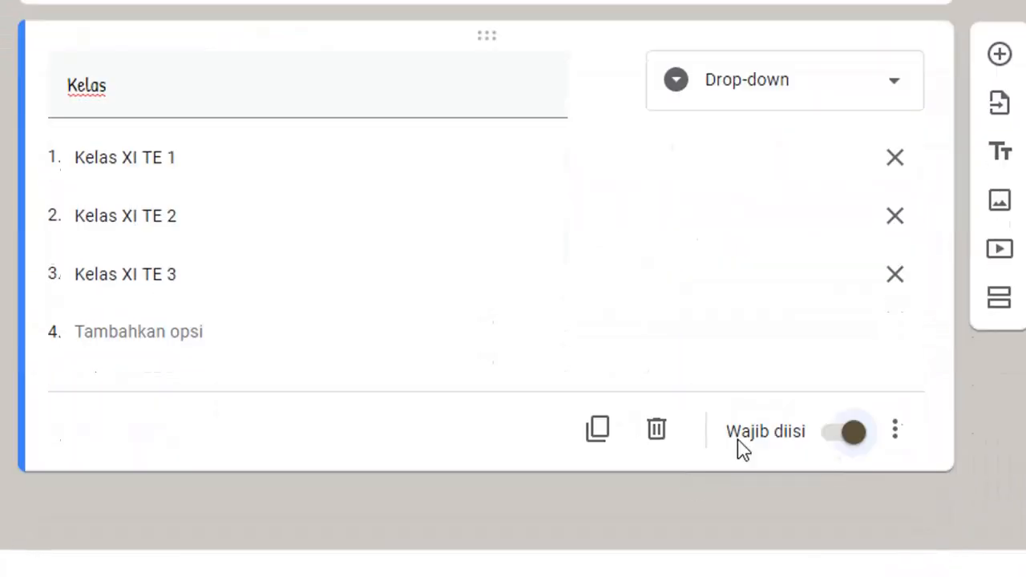
- Add a required short-answer 'Token' question that must contain the exam token, else 'Token tidak valid'
{"action": "left_click", "coordinate": [1000, 56]}
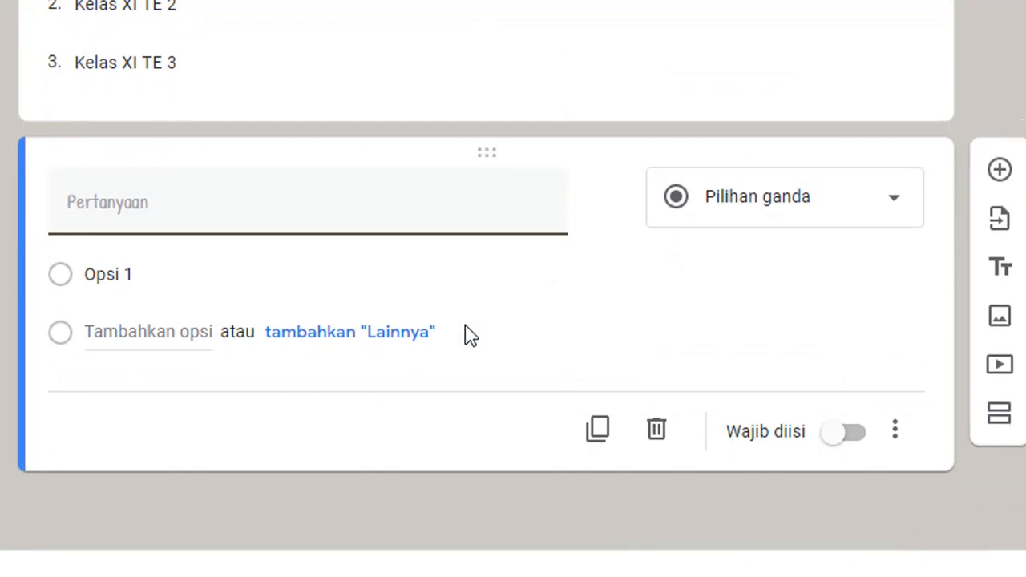
{"action": "type", "text": "Token"}
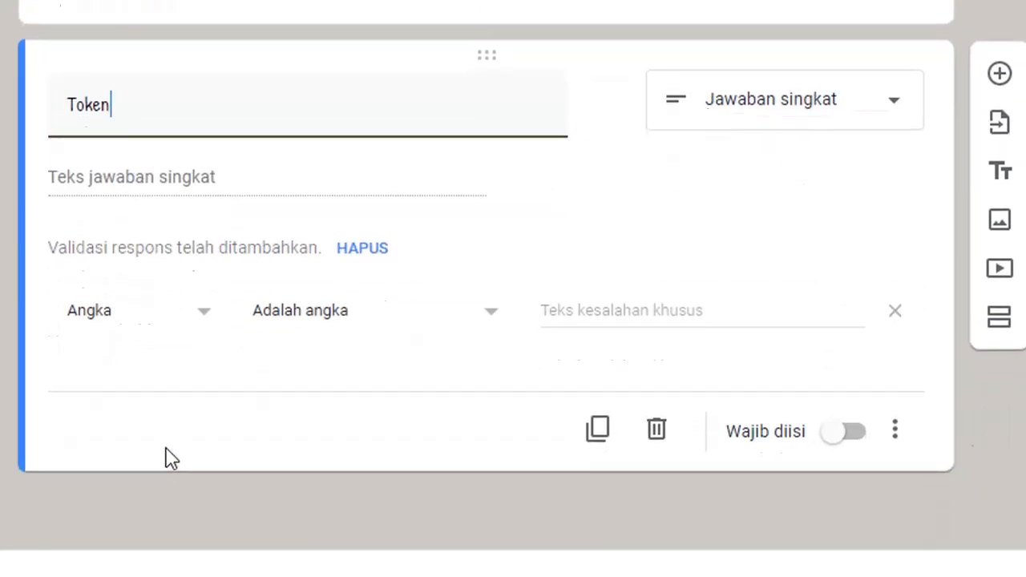
{"action": "left_click", "coordinate": [208, 322]}
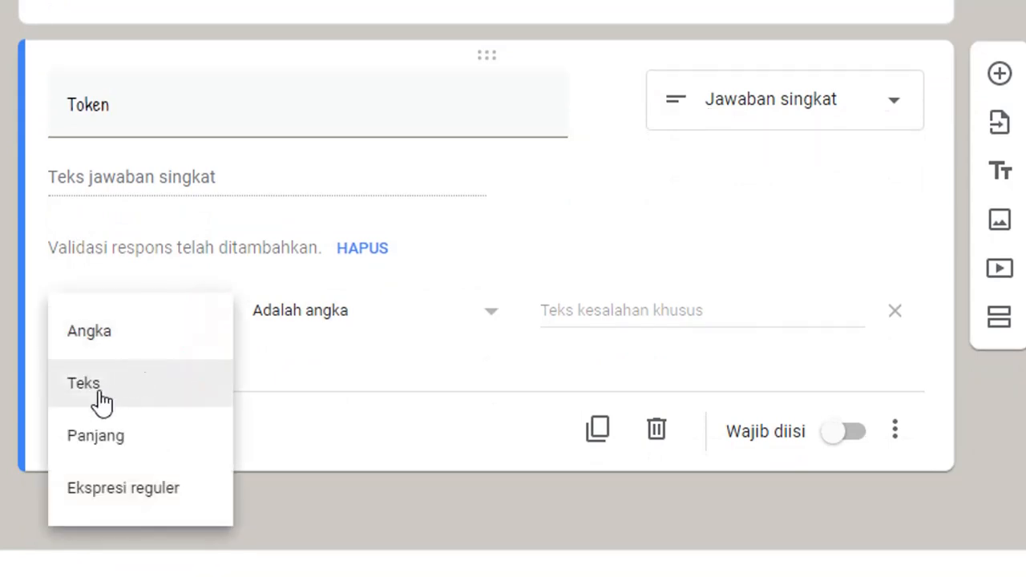
{"action": "left_click", "coordinate": [102, 393]}
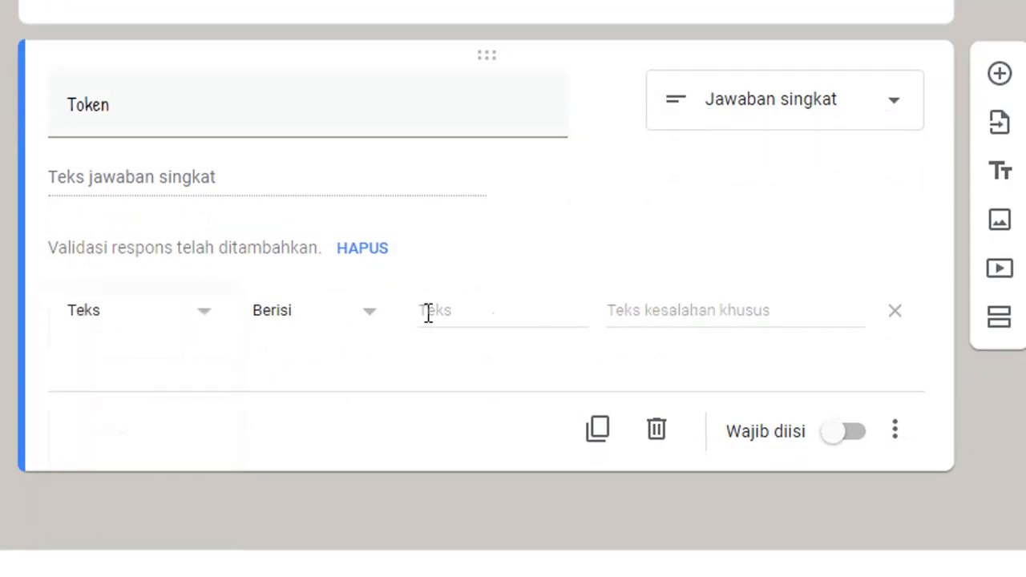
{"action": "left_click", "coordinate": [452, 306]}
{"action": "type", "text": "ujiandir"}
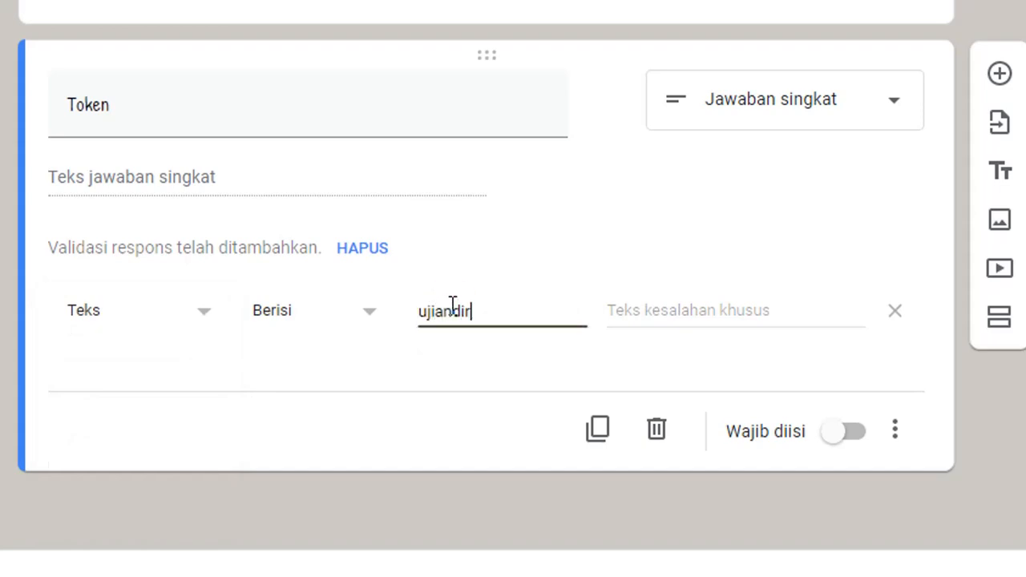
{"action": "type", "text": "umah"}
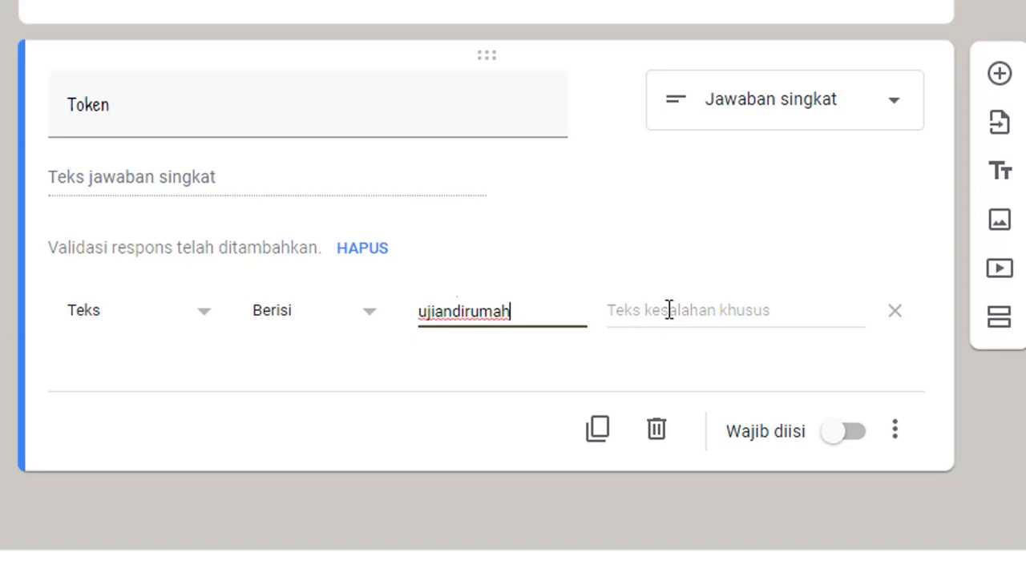
{"action": "left_click", "coordinate": [669, 310]}
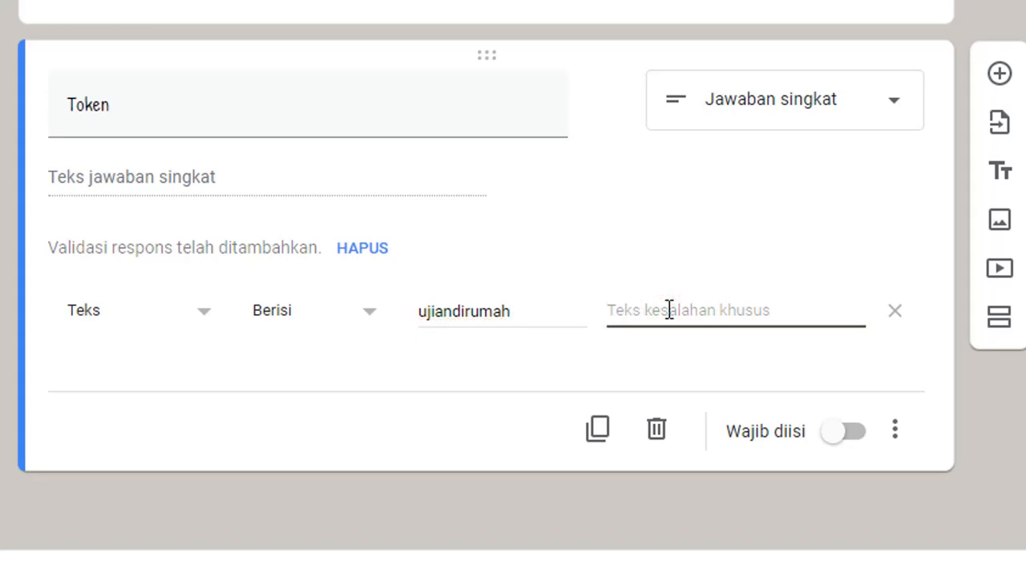
{"action": "type", "text": "Token ti"}
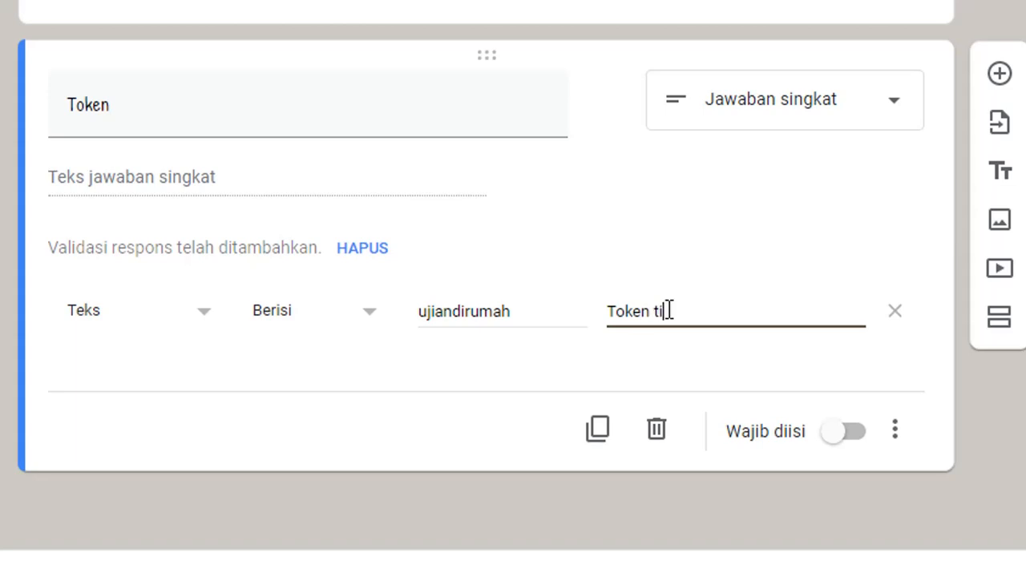
{"action": "type", "text": "dak valid"}
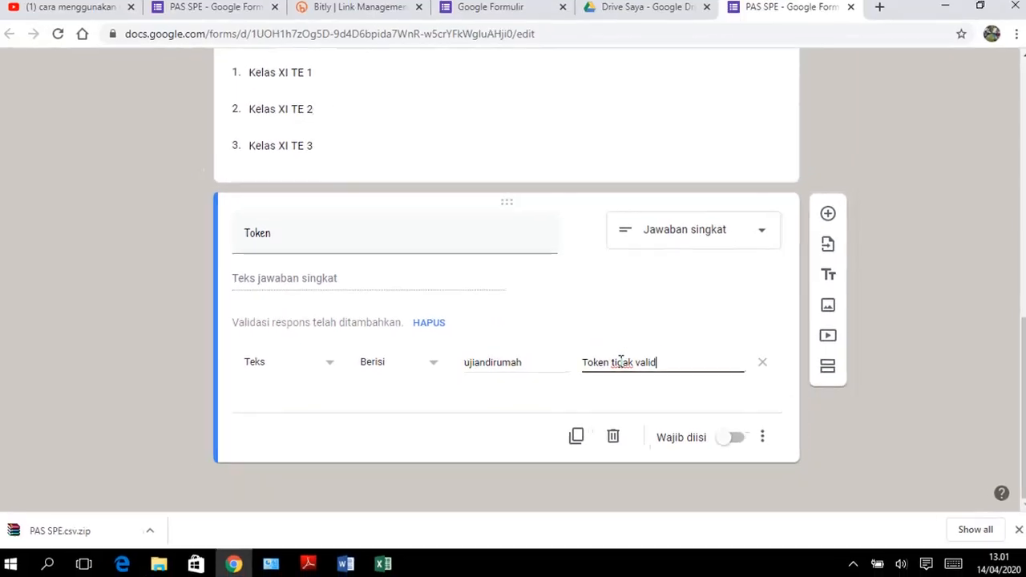
{"action": "left_click", "coordinate": [732, 439]}
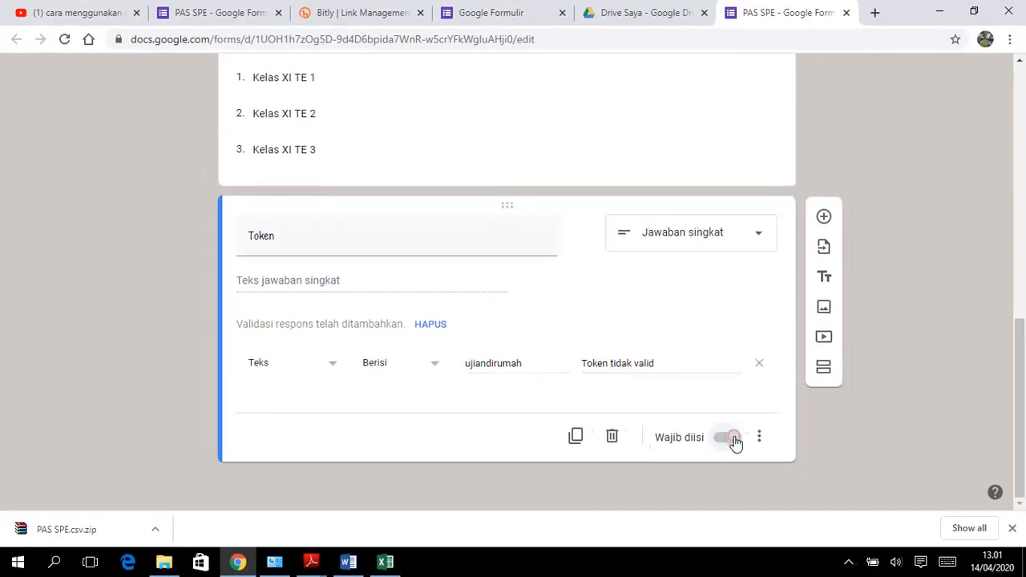
{"action": "scroll", "coordinate": [697, 384], "scroll_direction": "up", "scroll_amount": 1}
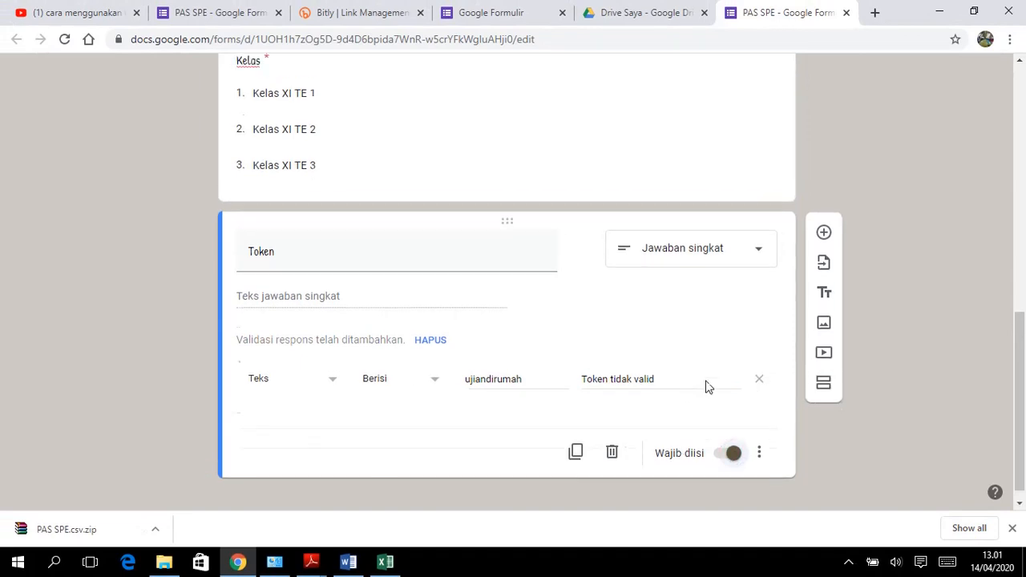
{"action": "scroll", "coordinate": [570, 385], "scroll_direction": "down", "scroll_amount": 1}
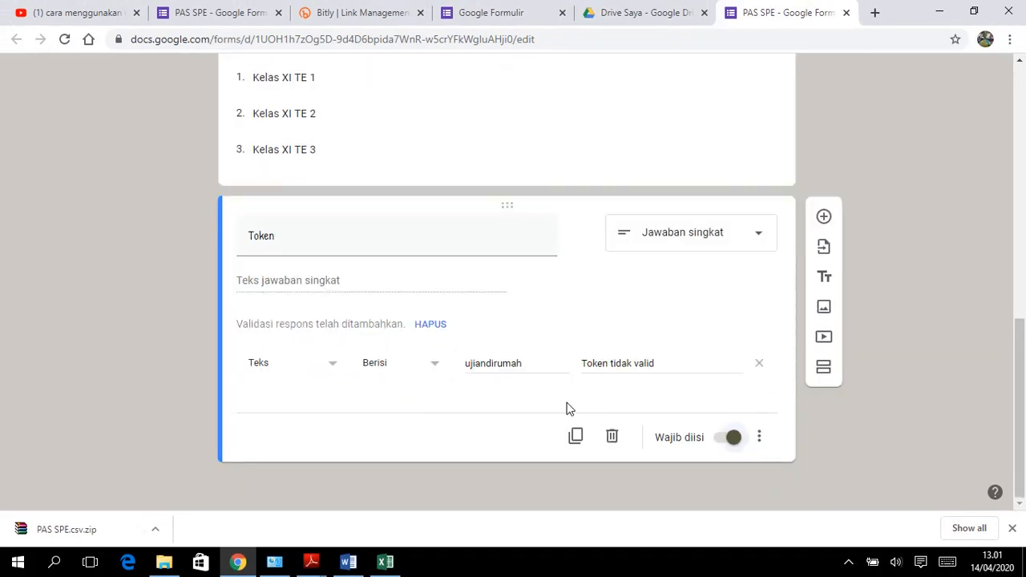
- Add a second section after the Token question titled 'Pilihlah jawaban yang dianggap paling benar'
{"action": "left_click", "coordinate": [824, 370]}
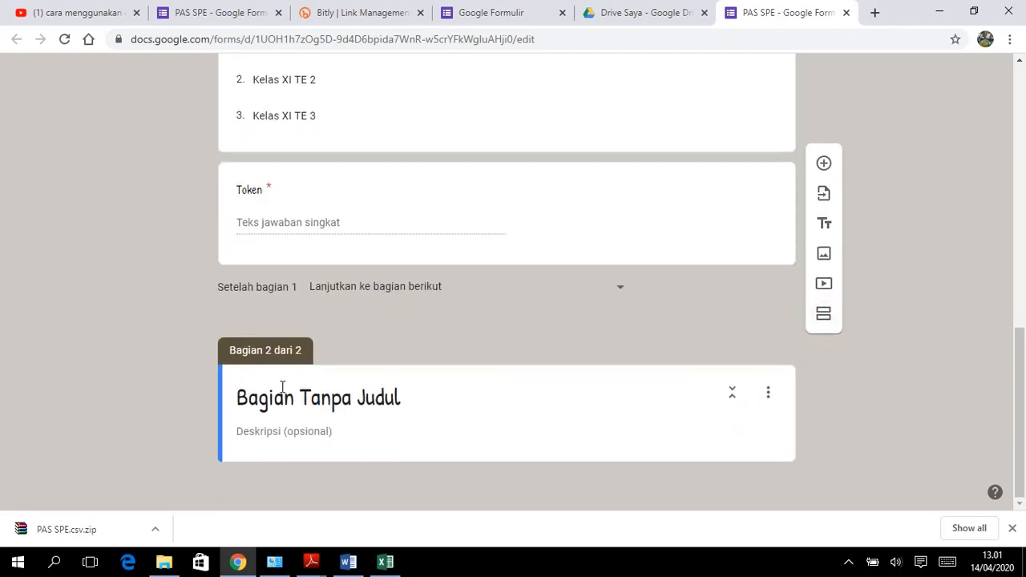
{"action": "left_click", "coordinate": [302, 405]}
{"action": "type", "text": "P"}
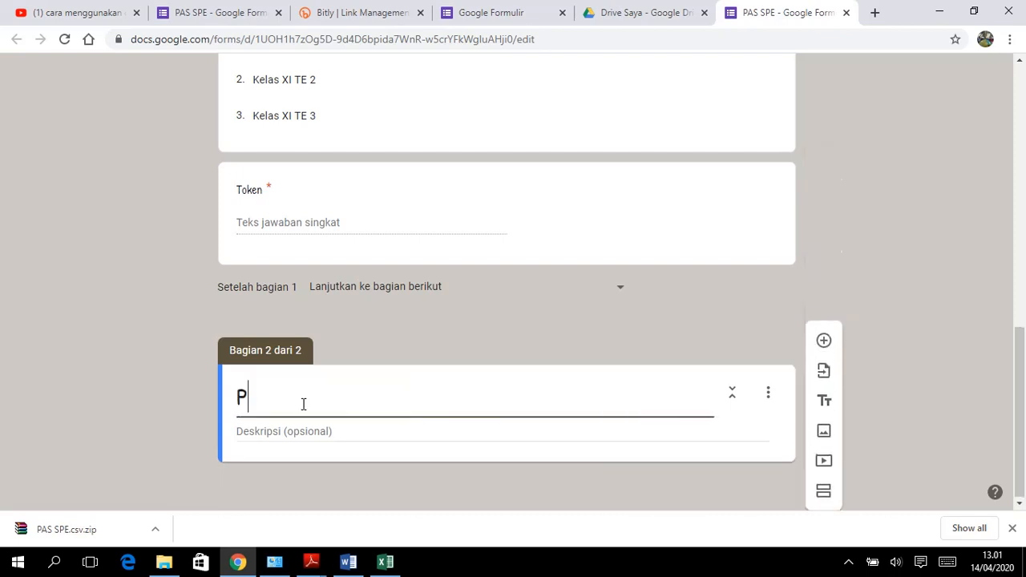
{"action": "type", "text": "ilihlah"}
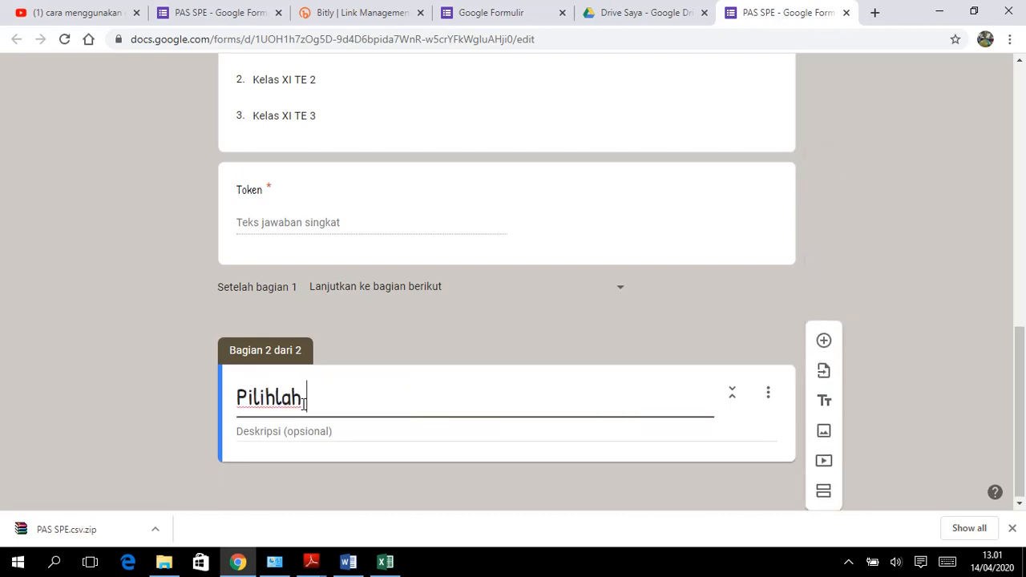
{"action": "type", "text": " jawaban "}
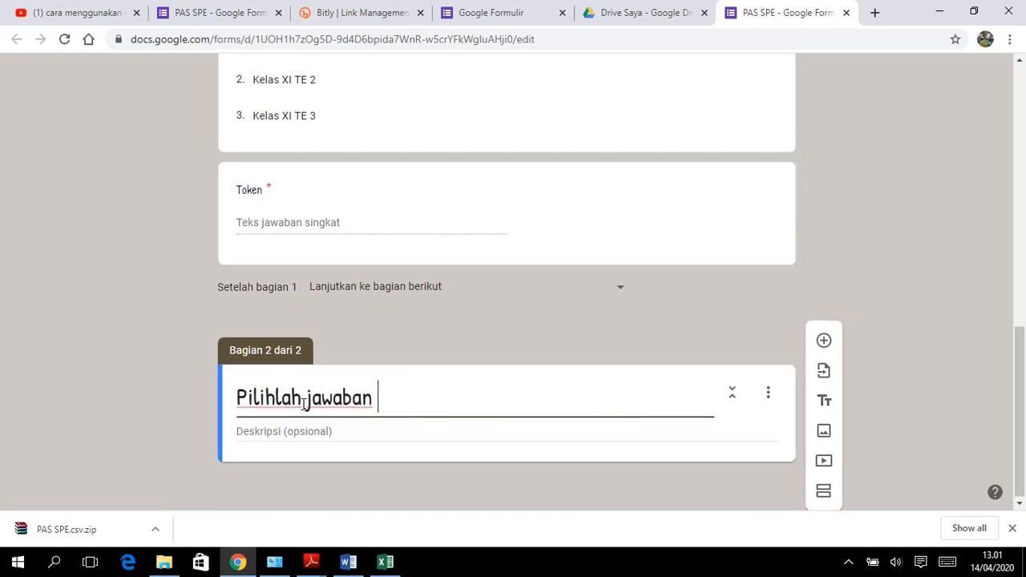
{"action": "type", "text": "yang diang"}
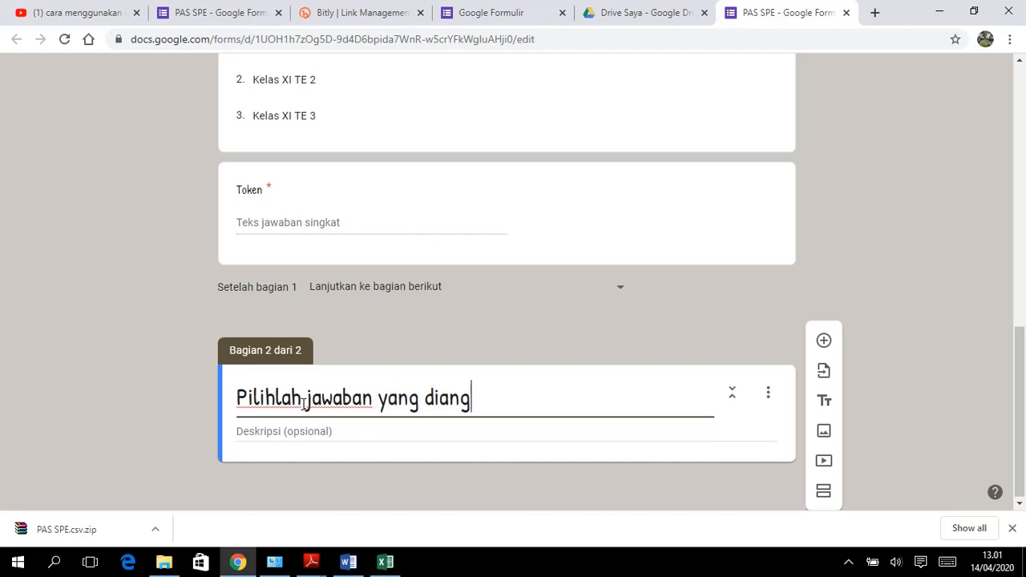
{"action": "type", "text": "gap palin"}
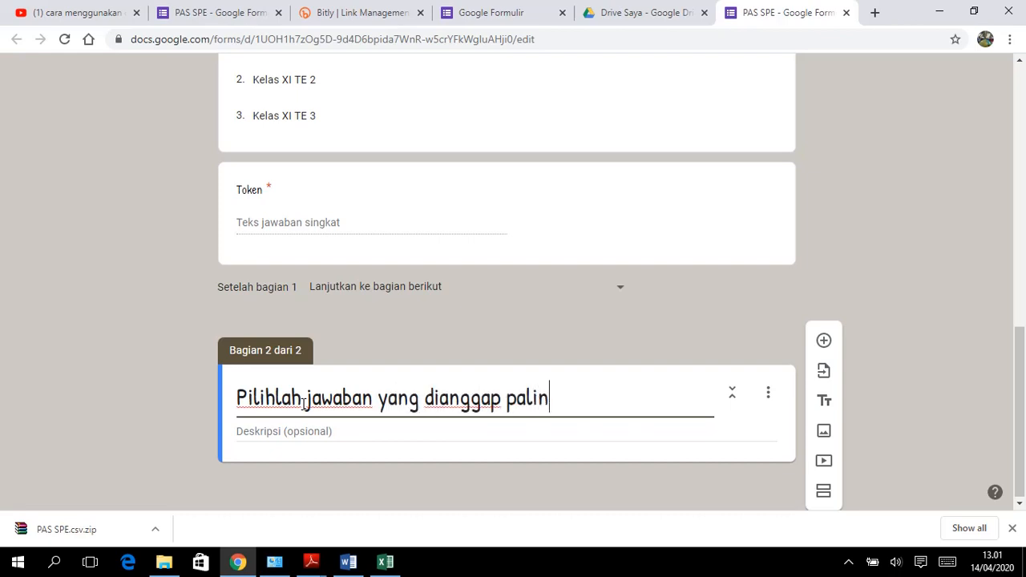
{"action": "type", "text": "g benar"}
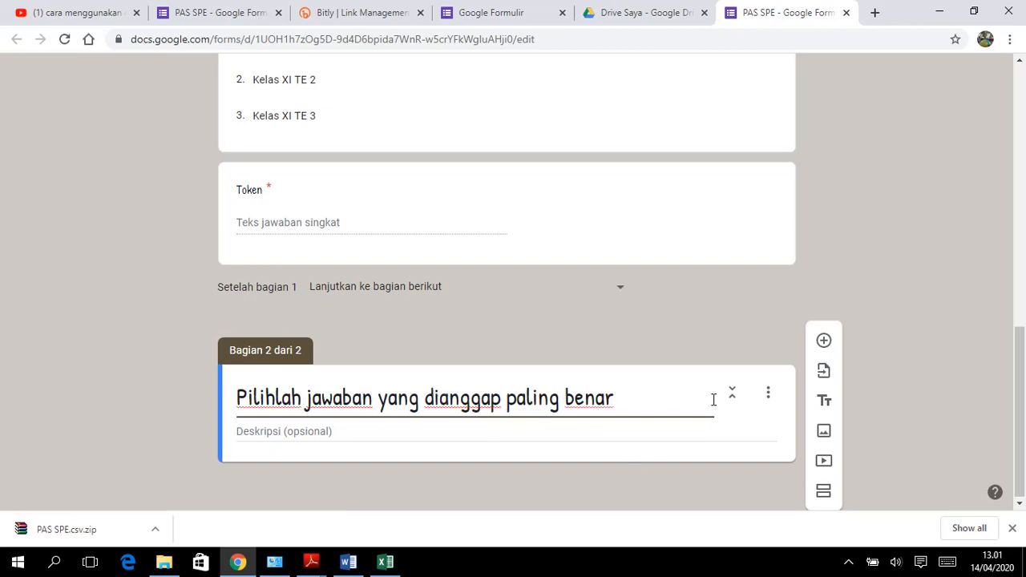
{"action": "scroll", "coordinate": [758, 318], "scroll_direction": "up", "scroll_amount": 5}
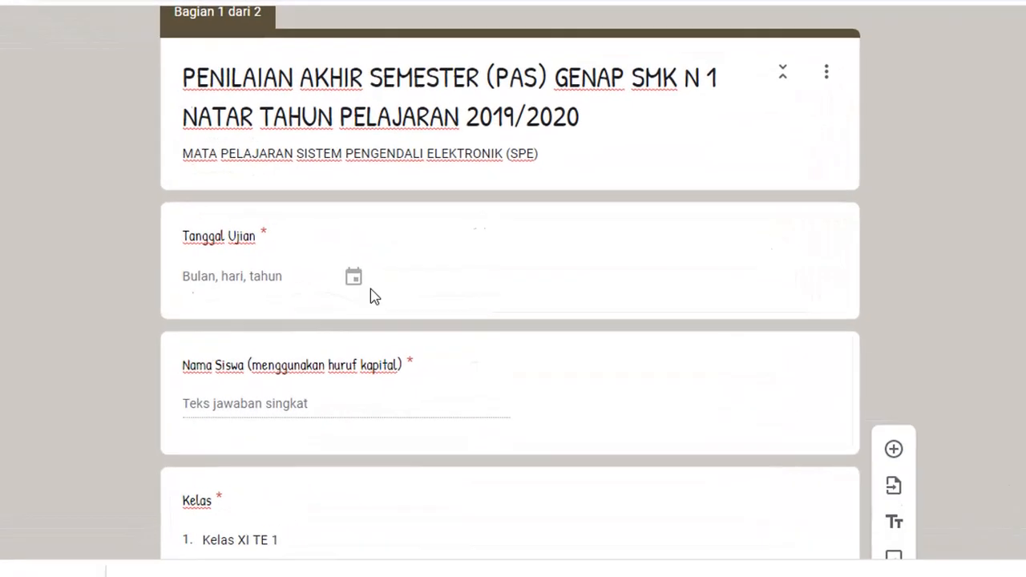
{"action": "scroll", "coordinate": [735, 311], "scroll_direction": "up", "scroll_amount": 4}
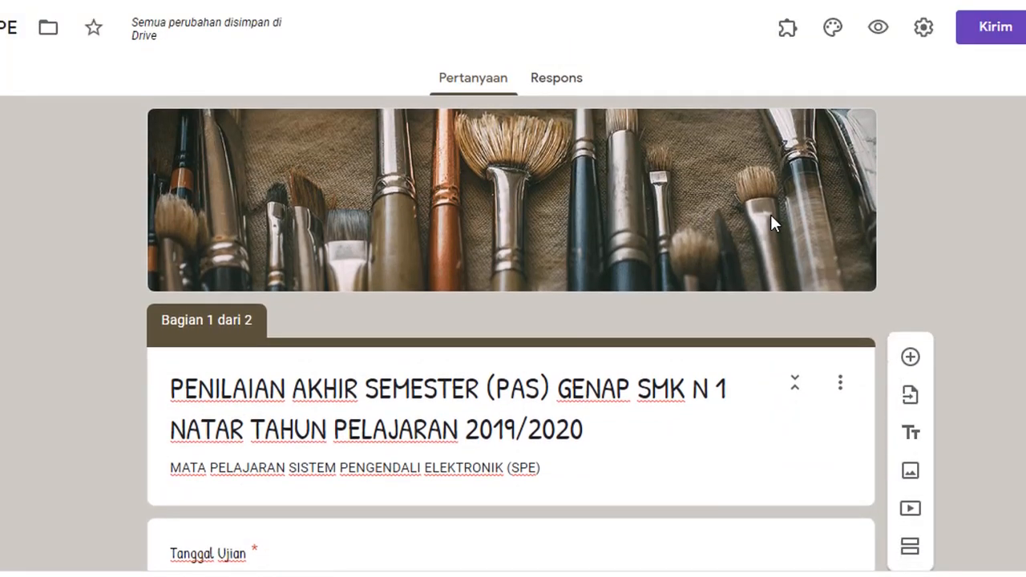
- In form settings, leave 'Batasi ke 1 tanggapan' off and go to the Presentasi options
{"action": "left_click", "coordinate": [921, 34]}
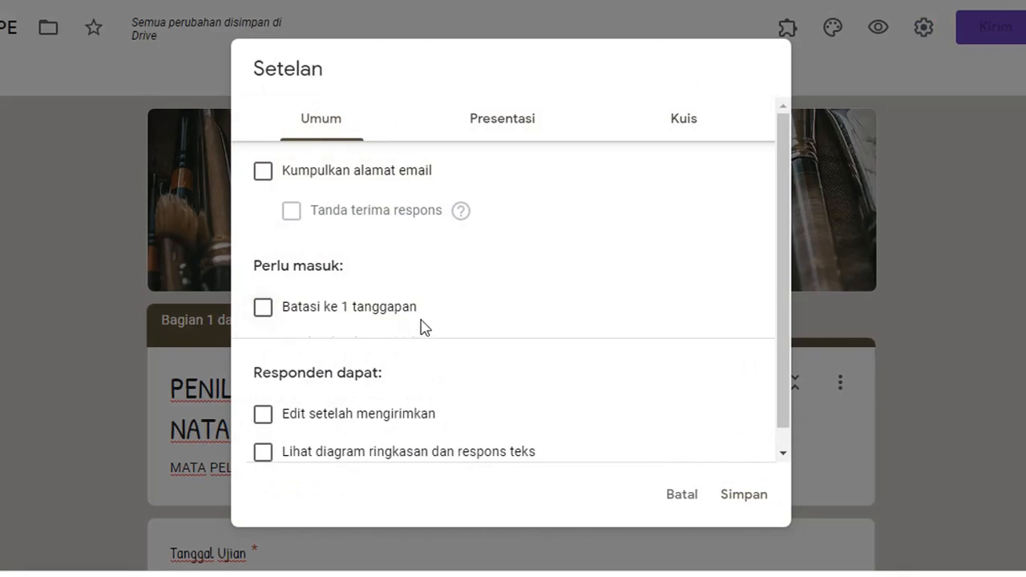
{"action": "left_click", "coordinate": [263, 309]}
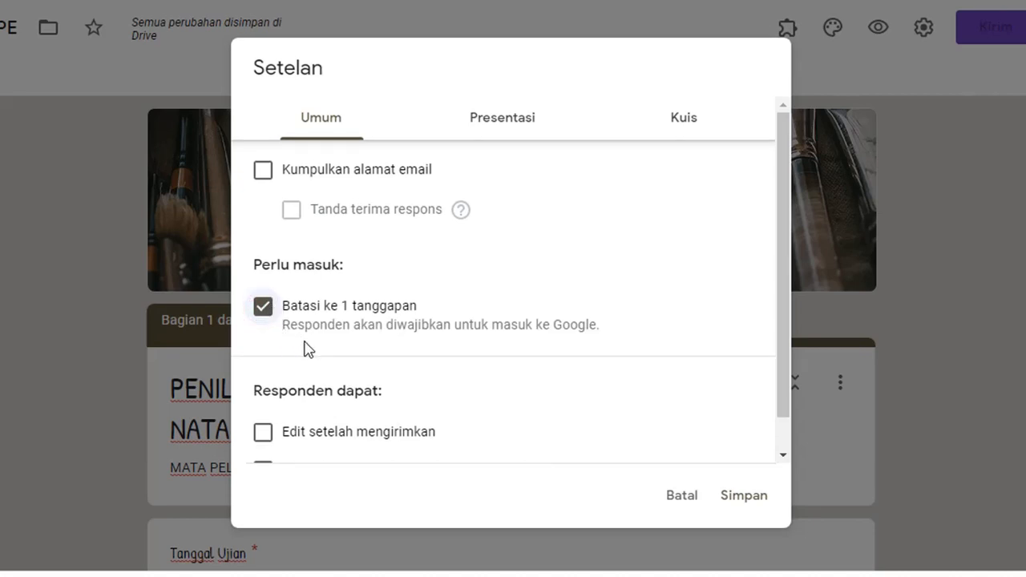
{"action": "left_click", "coordinate": [264, 311]}
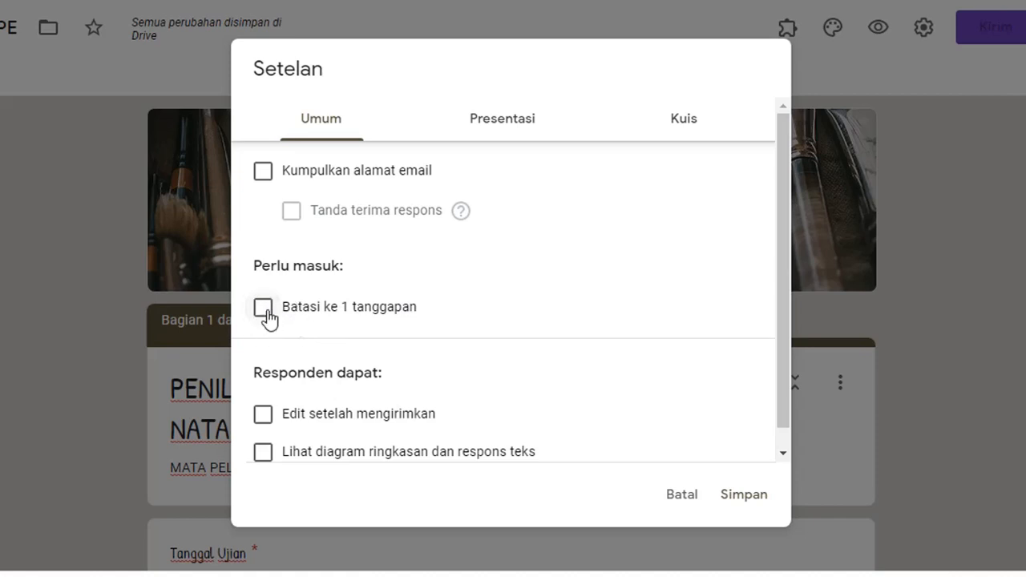
{"action": "left_click", "coordinate": [504, 127]}
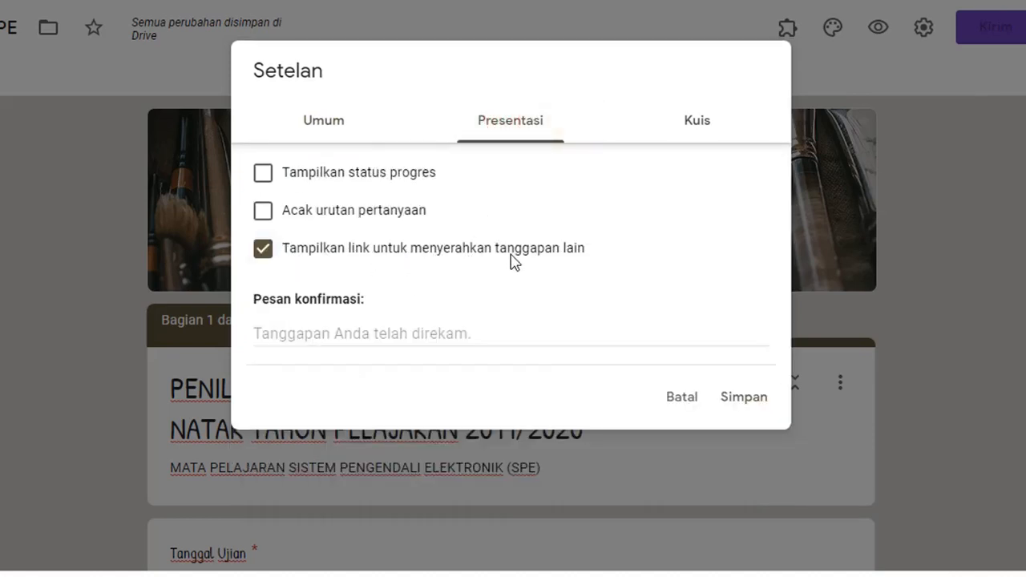
- Turn off the another-response link and set the confirmation message 'Selamat, Anda sudah menyelesaikan Penilaian Akhir Semester (PAS) Genap Mapel SPE'
{"action": "left_click", "coordinate": [264, 255]}
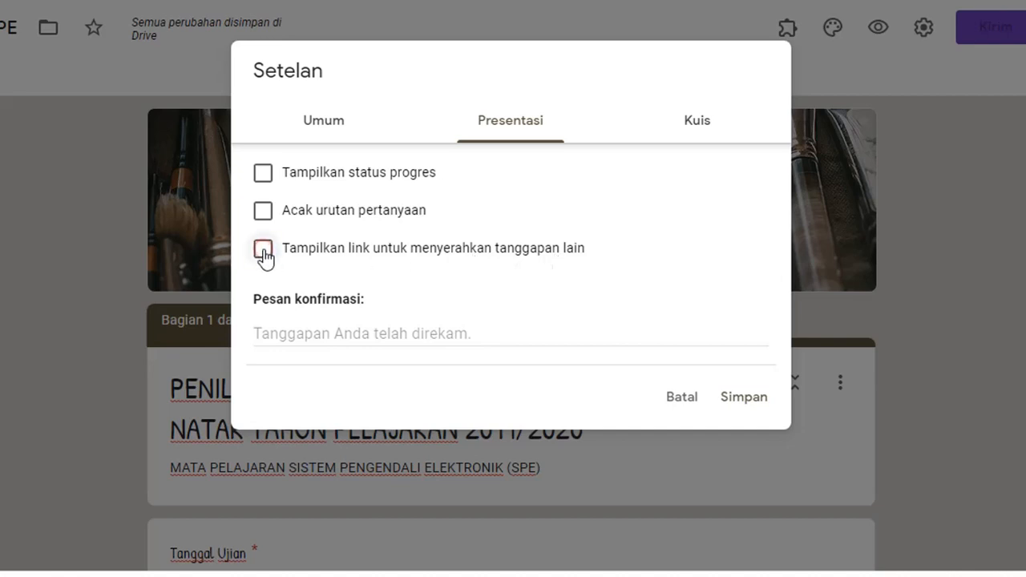
{"action": "left_click", "coordinate": [294, 332]}
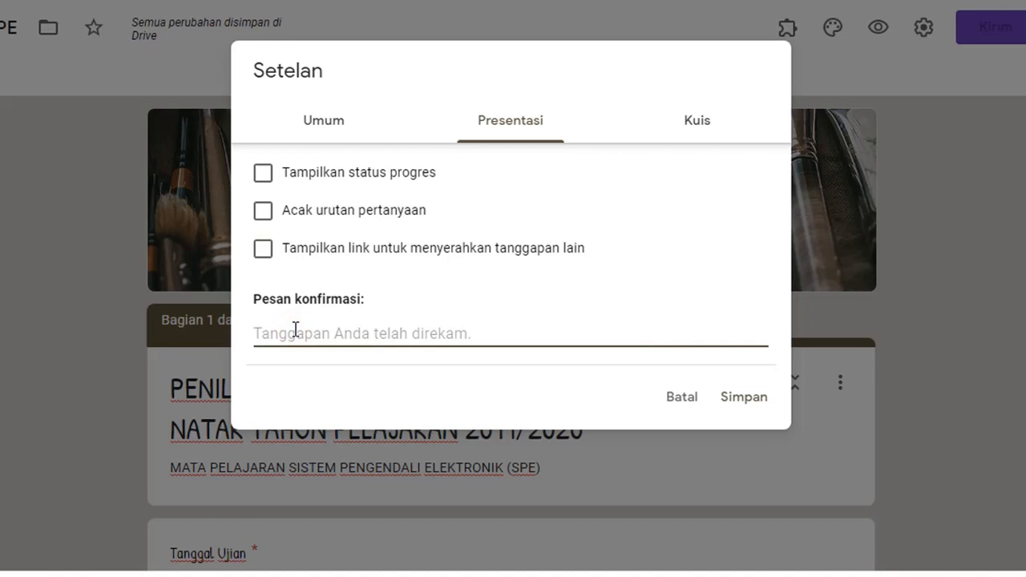
{"action": "type", "text": "Selamat, Anda sudah menyelesai"}
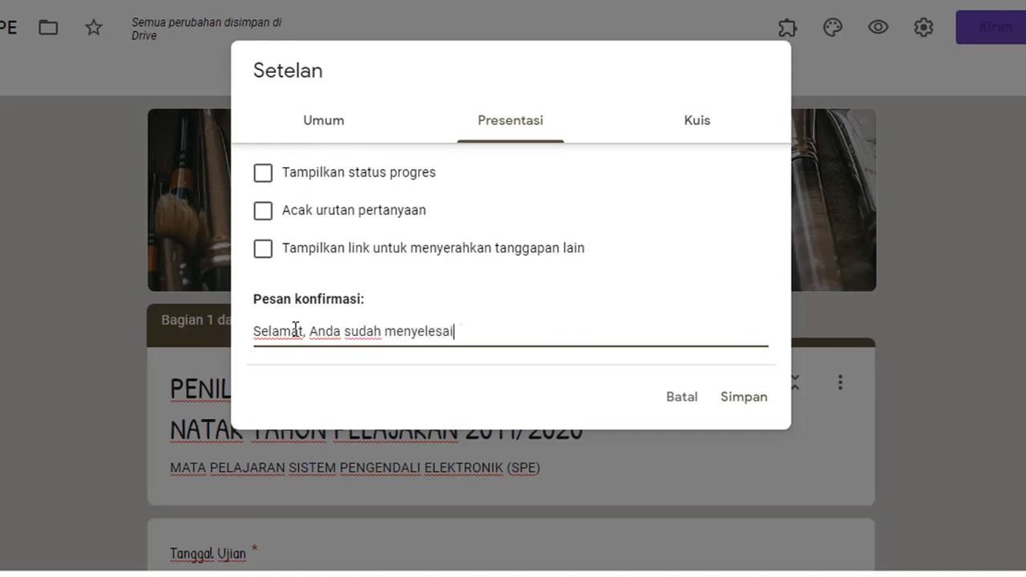
{"action": "type", "text": "P"}
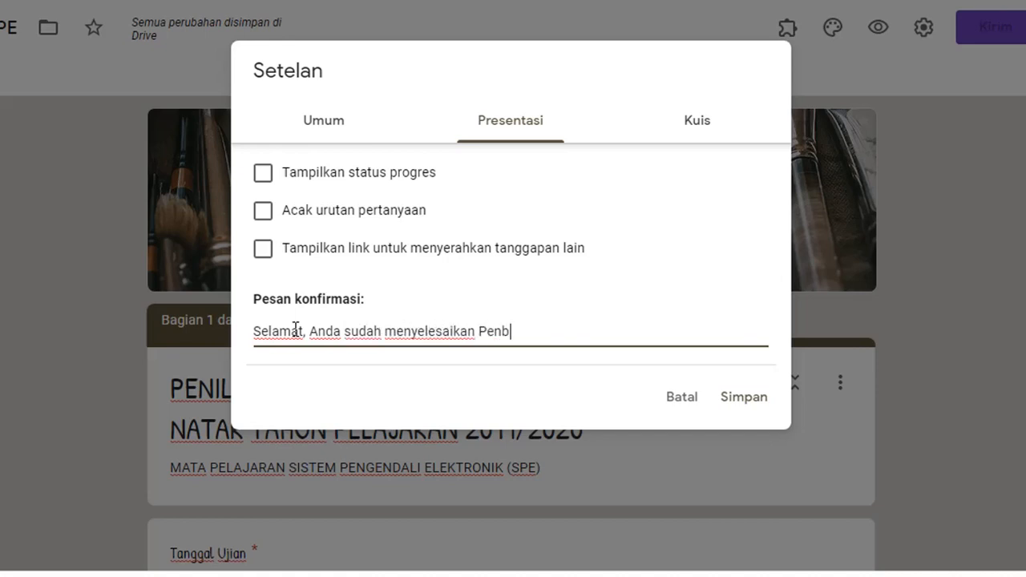
{"action": "type", "text": "enilaian Akhir Semester (PAS) Genap M"}
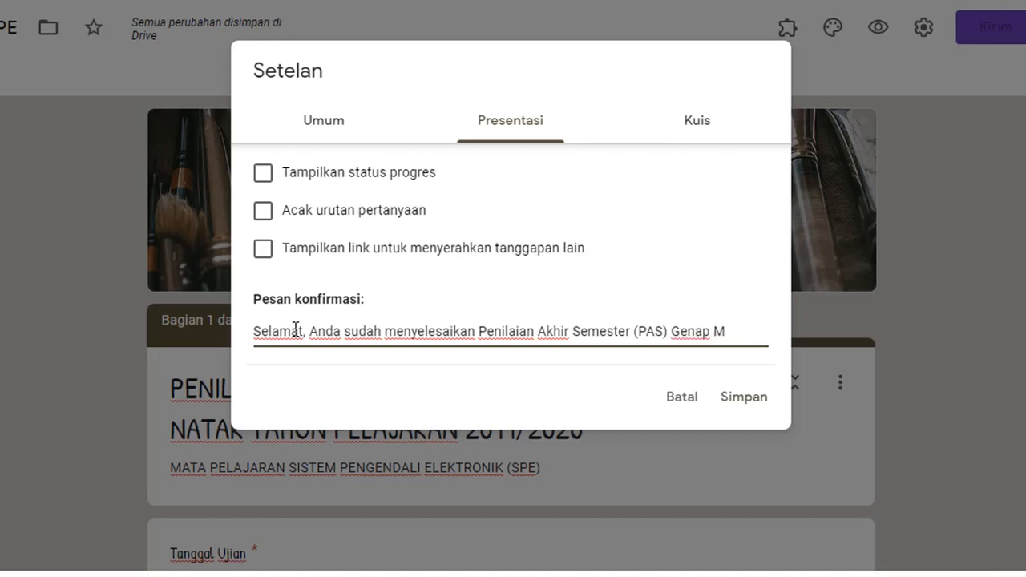
{"action": "type", "text": "PE"}
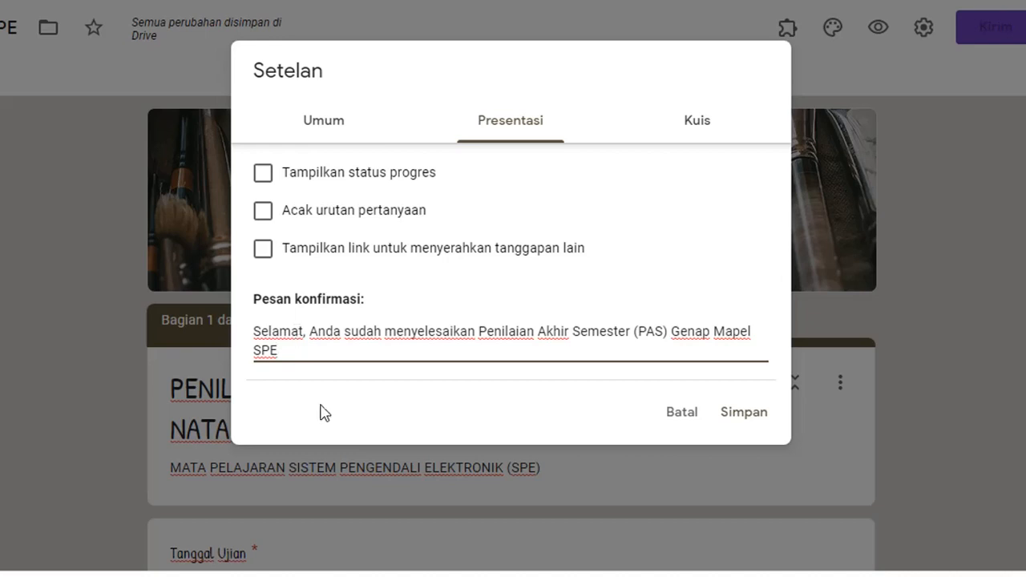
- Make the form a quiz that hides unanswered questions and correct answers, then save settings
{"action": "left_click", "coordinate": [701, 118]}
{"action": "left_click", "coordinate": [280, 169]}
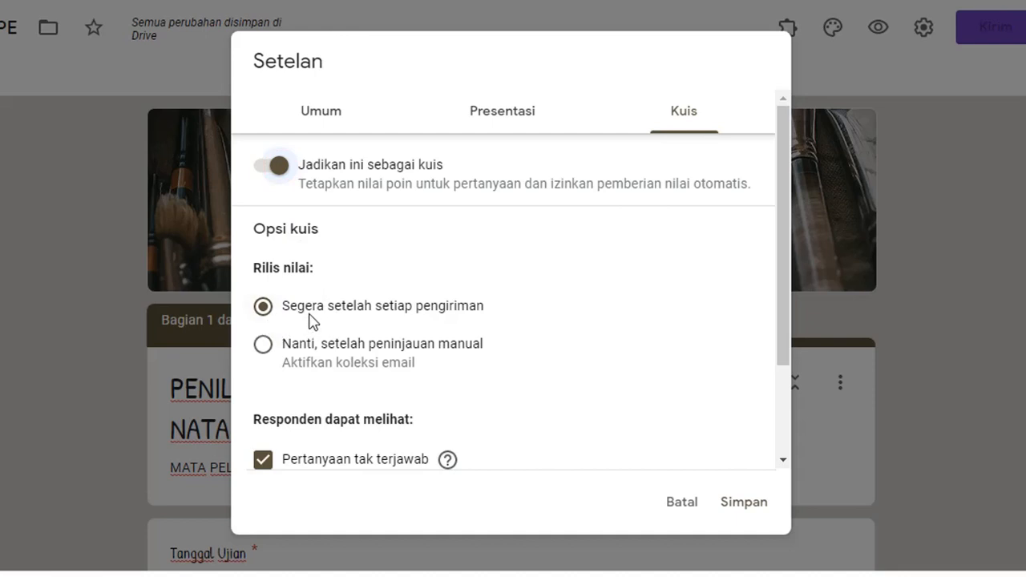
{"action": "scroll", "coordinate": [424, 463], "scroll_direction": "down", "scroll_amount": 4}
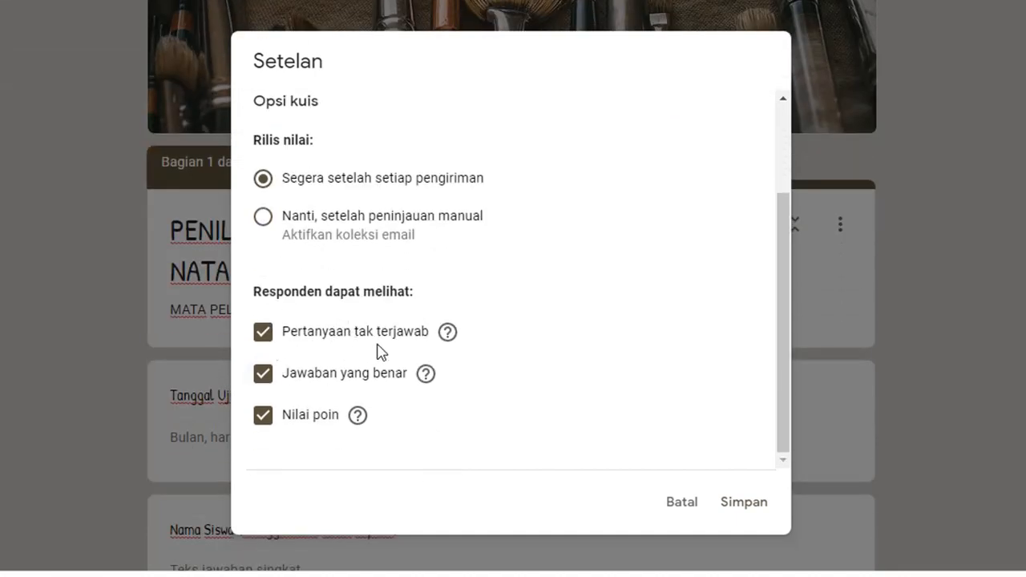
{"action": "left_click", "coordinate": [265, 335]}
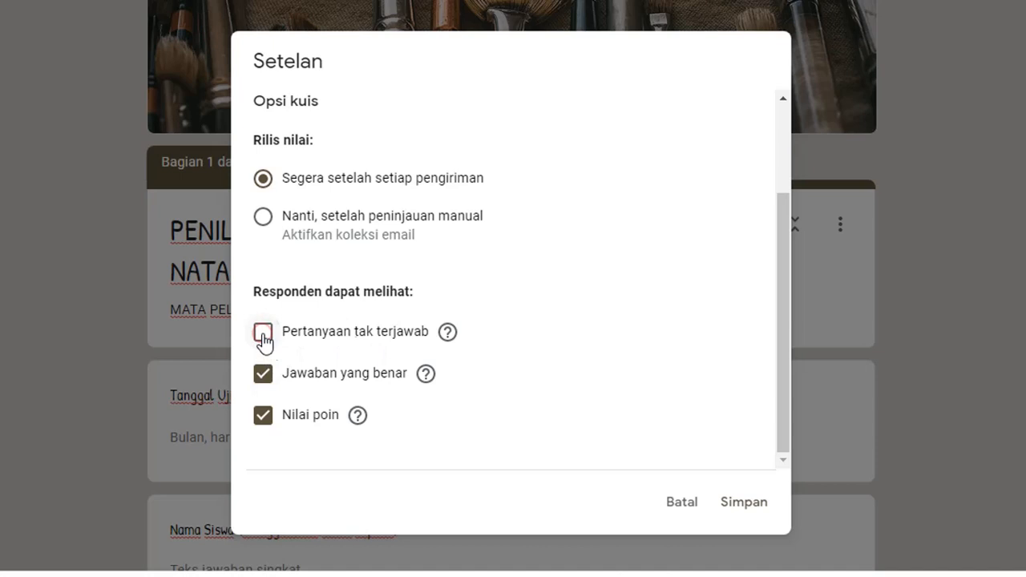
{"action": "left_click", "coordinate": [265, 382]}
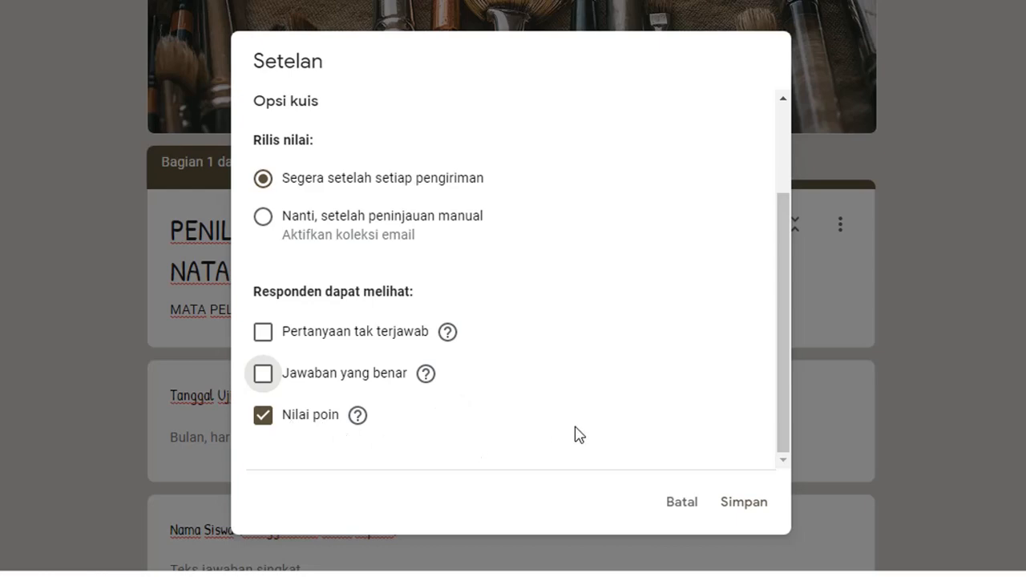
{"action": "scroll", "coordinate": [599, 402], "scroll_direction": "up", "scroll_amount": 1}
{"action": "scroll", "coordinate": [506, 392], "scroll_direction": "up", "scroll_amount": 3}
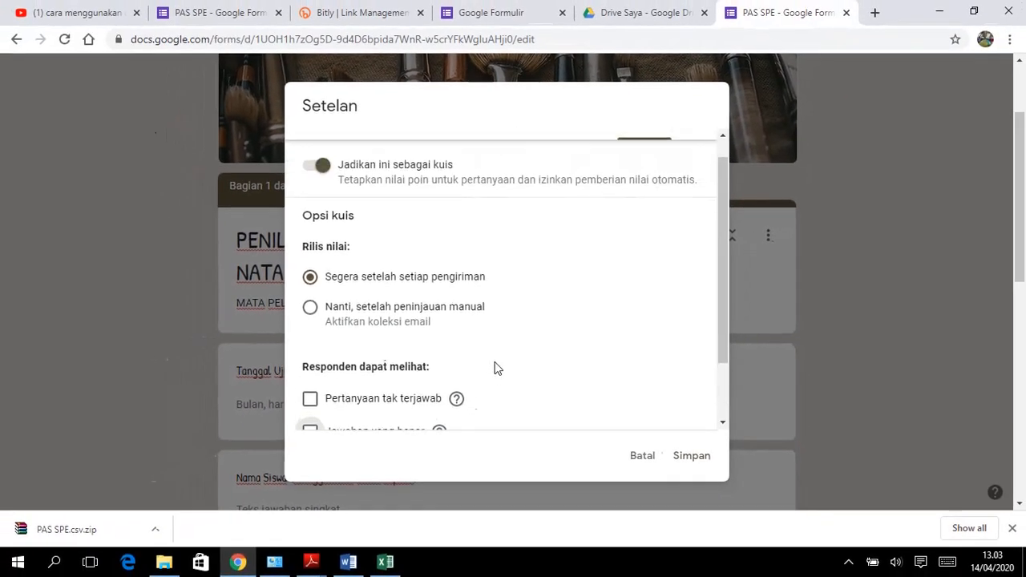
{"action": "left_click", "coordinate": [693, 461]}
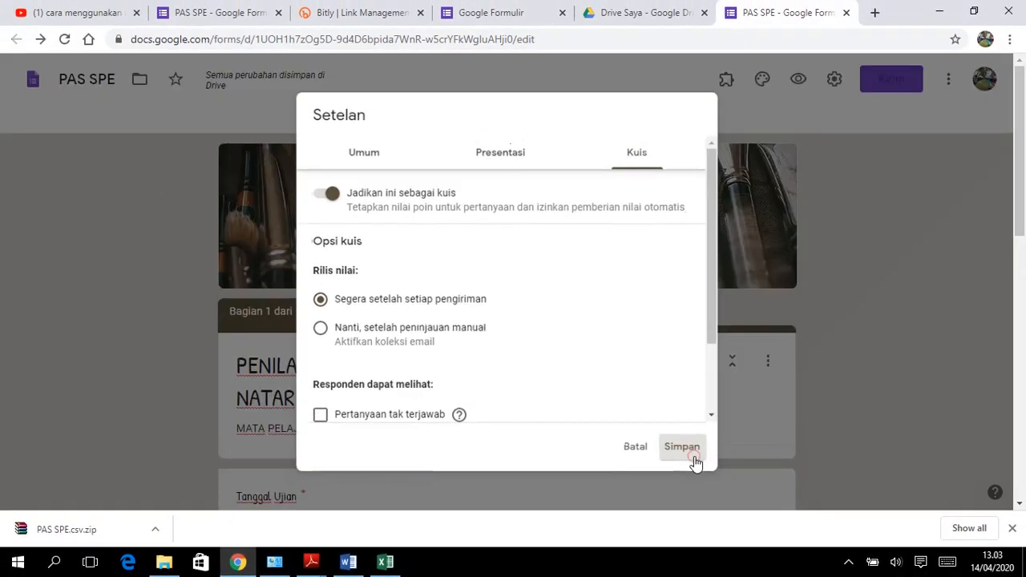
{"action": "scroll", "coordinate": [921, 290], "scroll_direction": "down", "scroll_amount": 7}
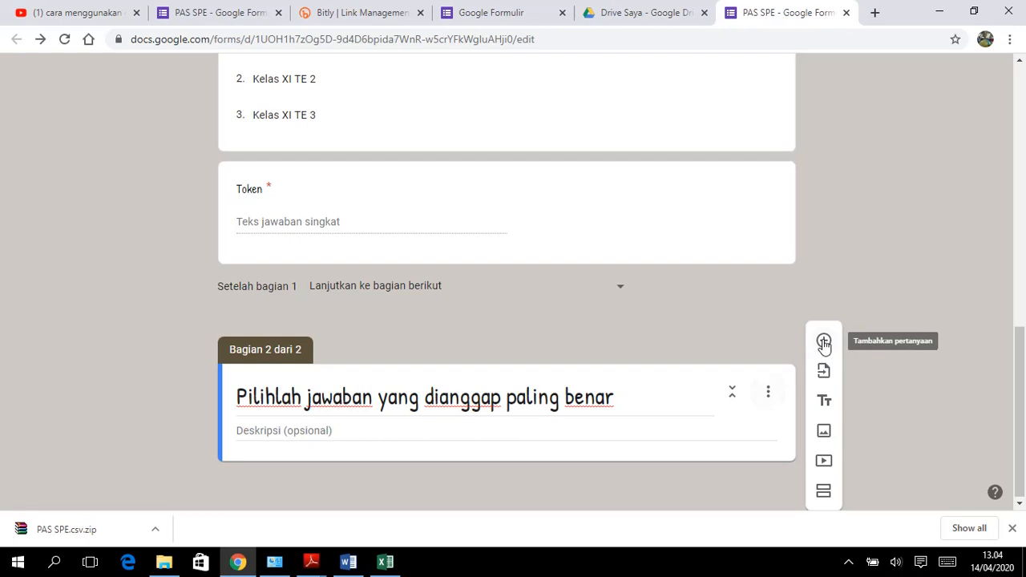
- Add a question and paste 'Berikut ini termasuk peralatan output' from the Word document as its text
{"action": "left_click", "coordinate": [824, 343]}
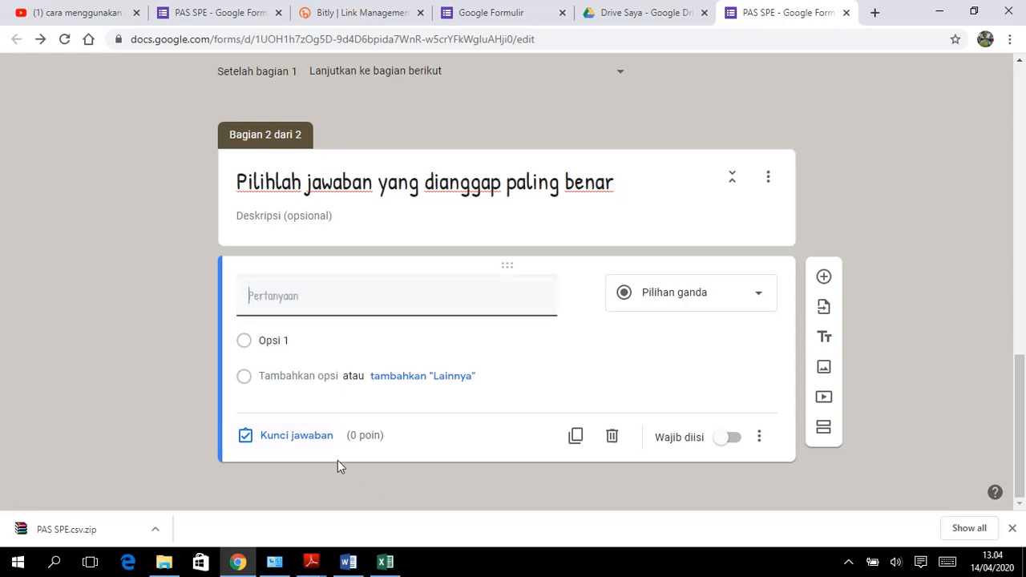
{"action": "left_click", "coordinate": [350, 561]}
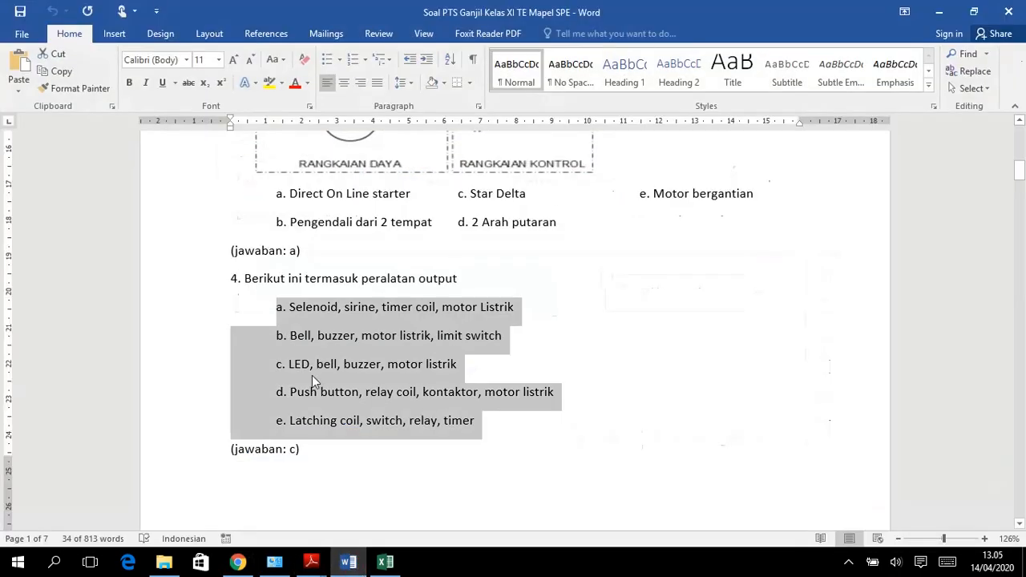
{"action": "left_click", "coordinate": [519, 470]}
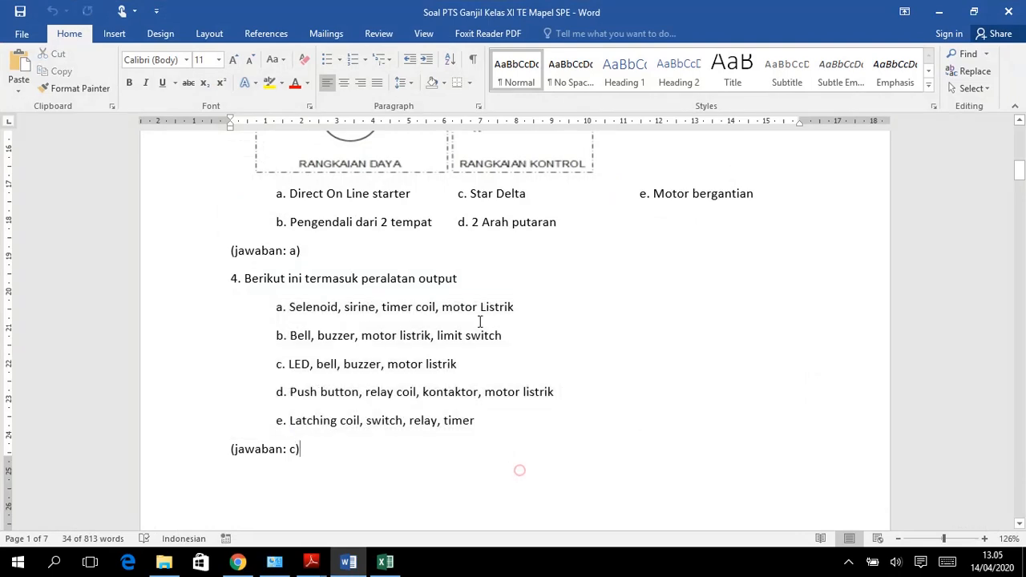
{"action": "triple_click", "coordinate": [472, 279]}
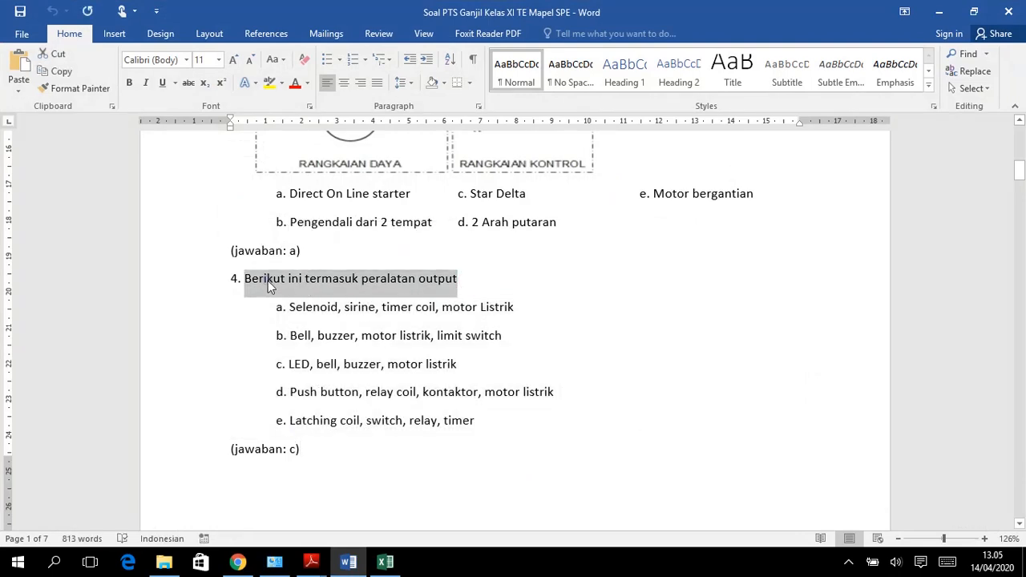
{"action": "right_click", "coordinate": [268, 281]}
{"action": "left_click", "coordinate": [303, 309]}
{"action": "left_click", "coordinate": [238, 561]}
{"action": "right_click", "coordinate": [277, 298]}
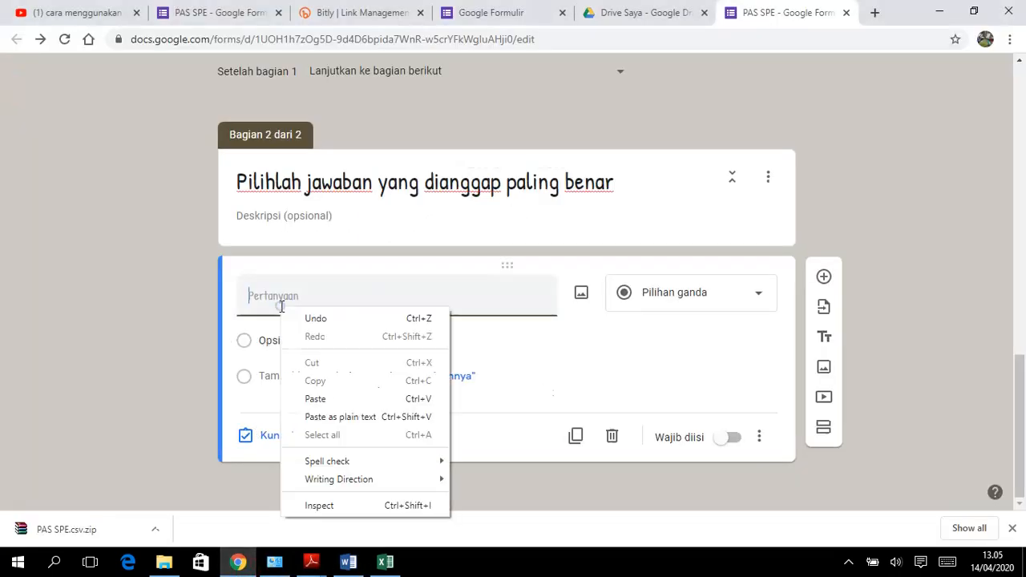
{"action": "left_click", "coordinate": [318, 398]}
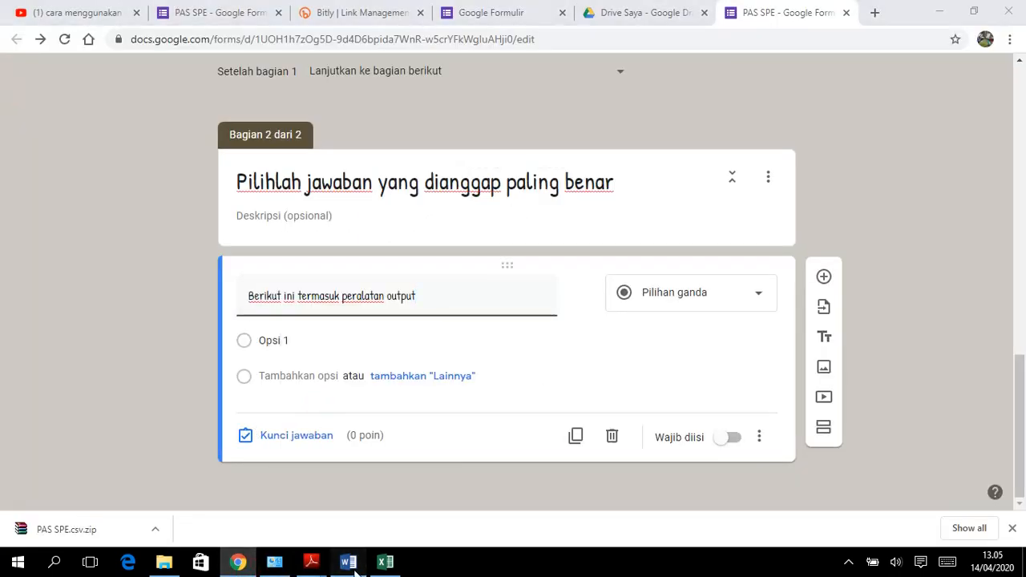
- Copy answer options a–e from the Word document, ready to paste over Opsi 1
{"action": "left_click", "coordinate": [348, 562]}
{"action": "left_click_drag", "start_coordinate": [490, 420], "coordinate": [276, 309]}
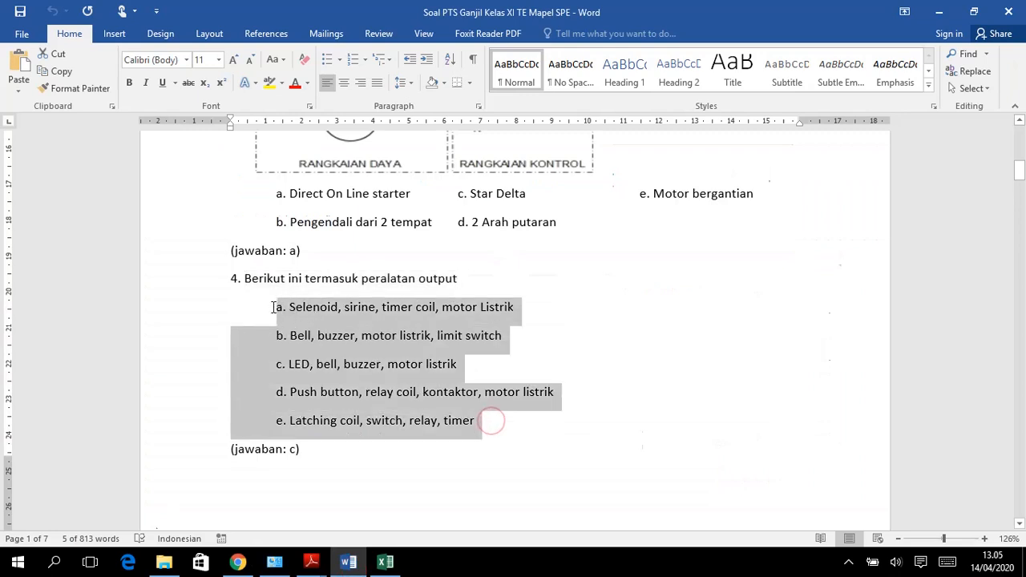
{"action": "right_click", "coordinate": [308, 310]}
{"action": "left_click", "coordinate": [361, 350]}
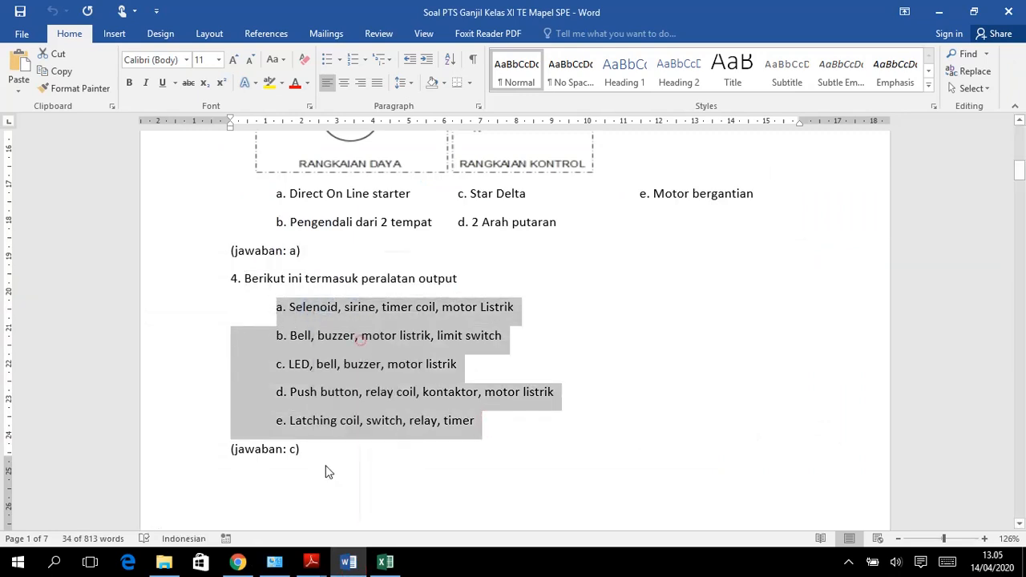
{"action": "key", "text": "alt+Tab"}
{"action": "left_click", "coordinate": [275, 342]}
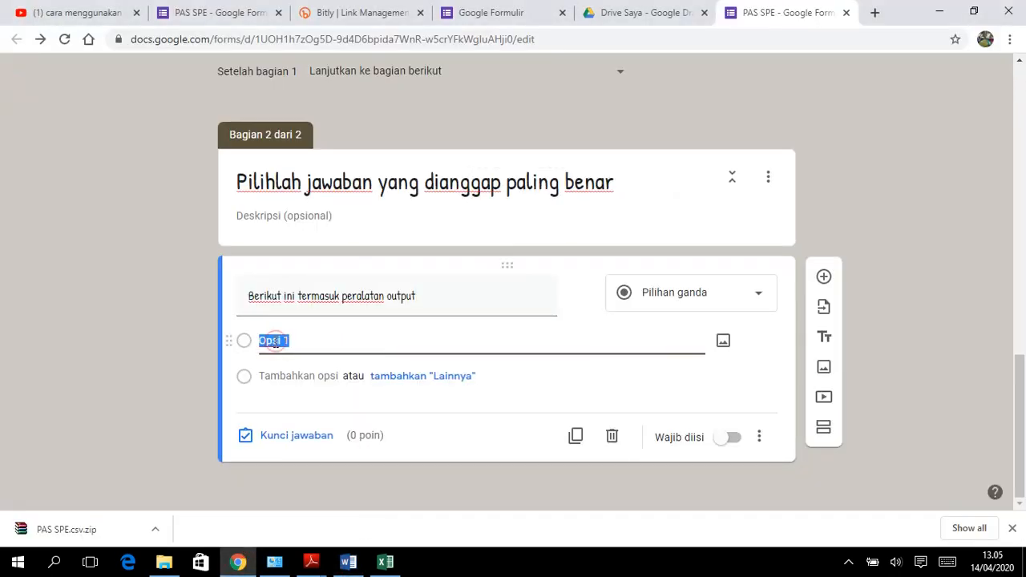
- Paste options a–e as plain text, keeping the question as multiple choice
{"action": "right_click", "coordinate": [274, 341]}
{"action": "left_click", "coordinate": [336, 193]}
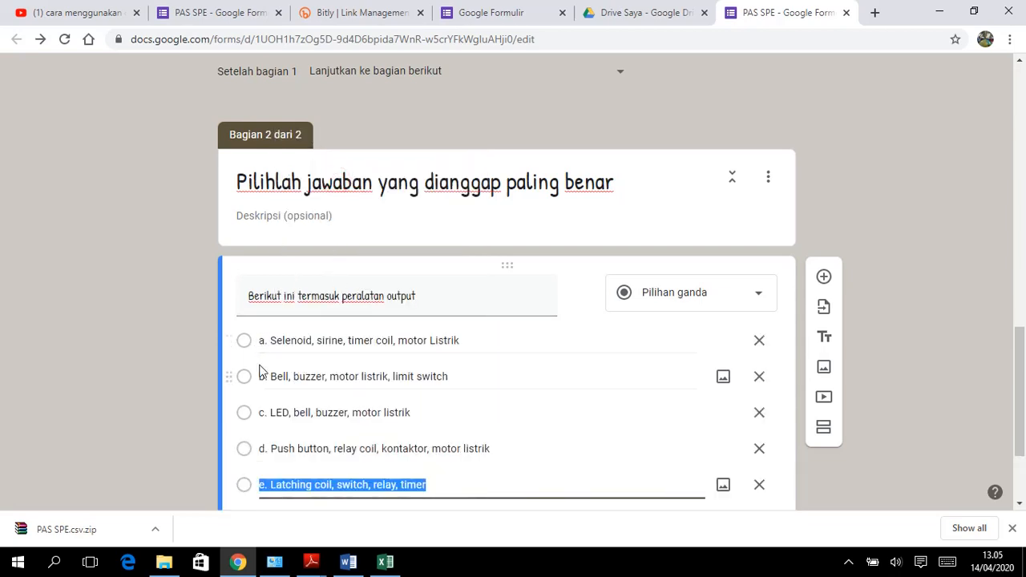
{"action": "scroll", "coordinate": [519, 387], "scroll_direction": "down", "scroll_amount": 1}
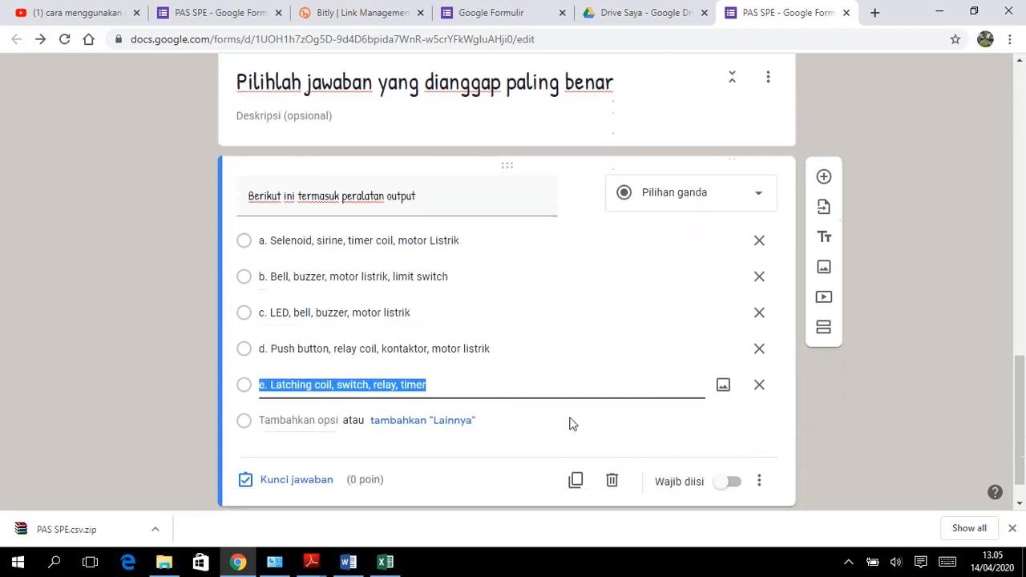
{"action": "left_click", "coordinate": [760, 194]}
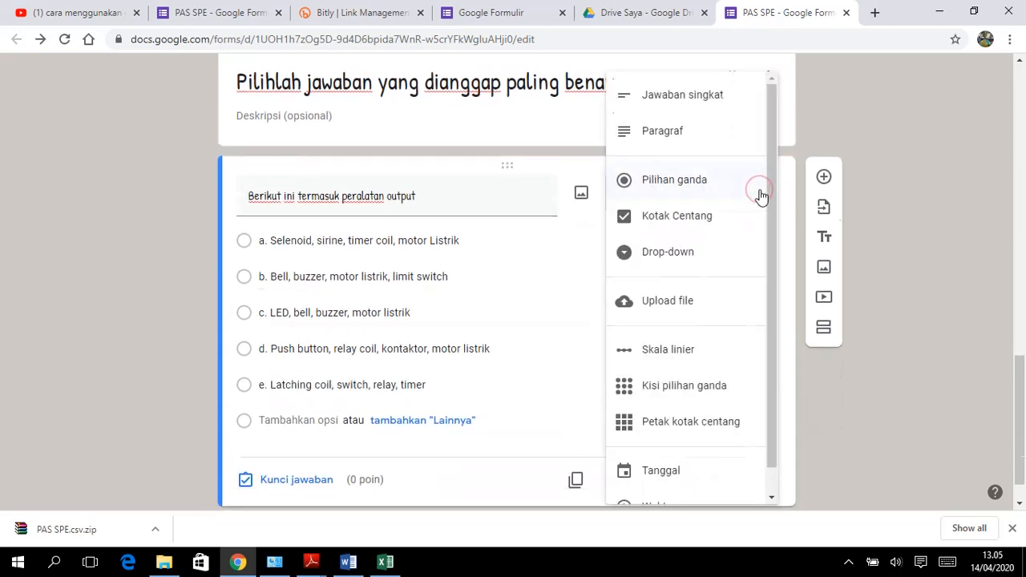
{"action": "left_click", "coordinate": [666, 183]}
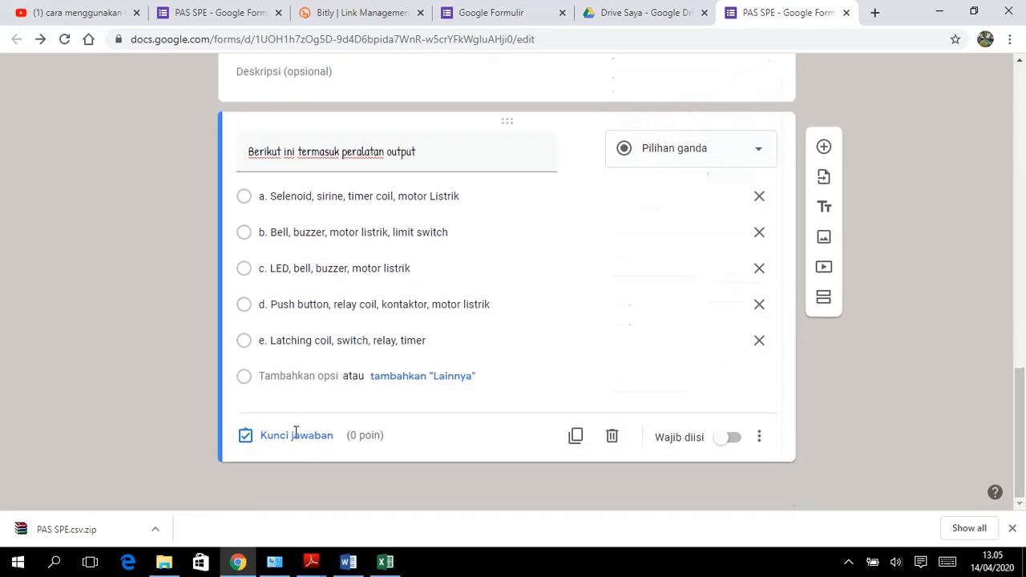
- Key option c (LED, bell, buzzer, motor listrik) correct for 10 points and make the question required
{"action": "left_click", "coordinate": [294, 439]}
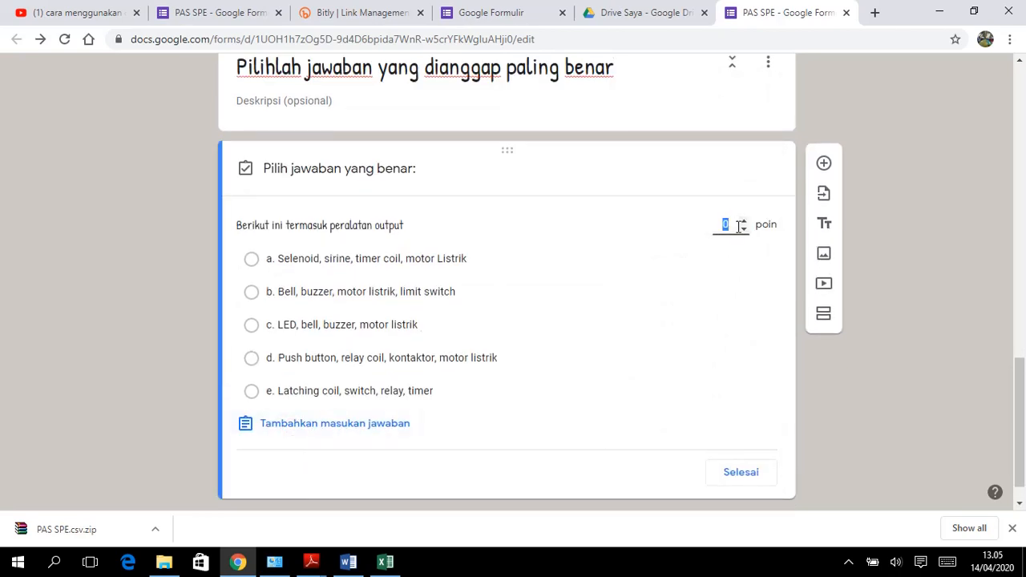
{"action": "left_click", "coordinate": [251, 325]}
{"action": "scroll", "coordinate": [665, 396], "scroll_direction": "down", "scroll_amount": 1}
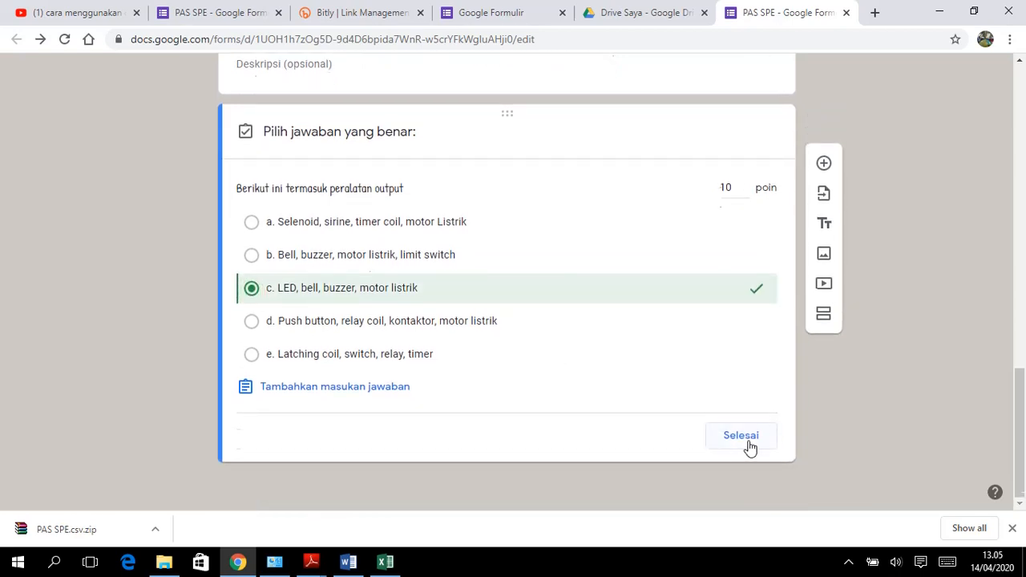
{"action": "left_click", "coordinate": [748, 446]}
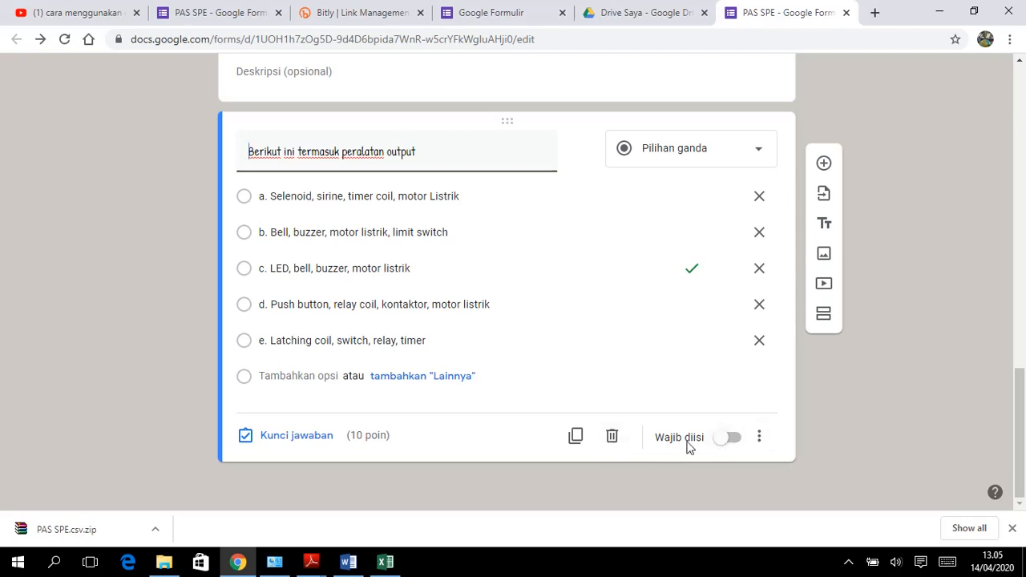
{"action": "left_click", "coordinate": [735, 440]}
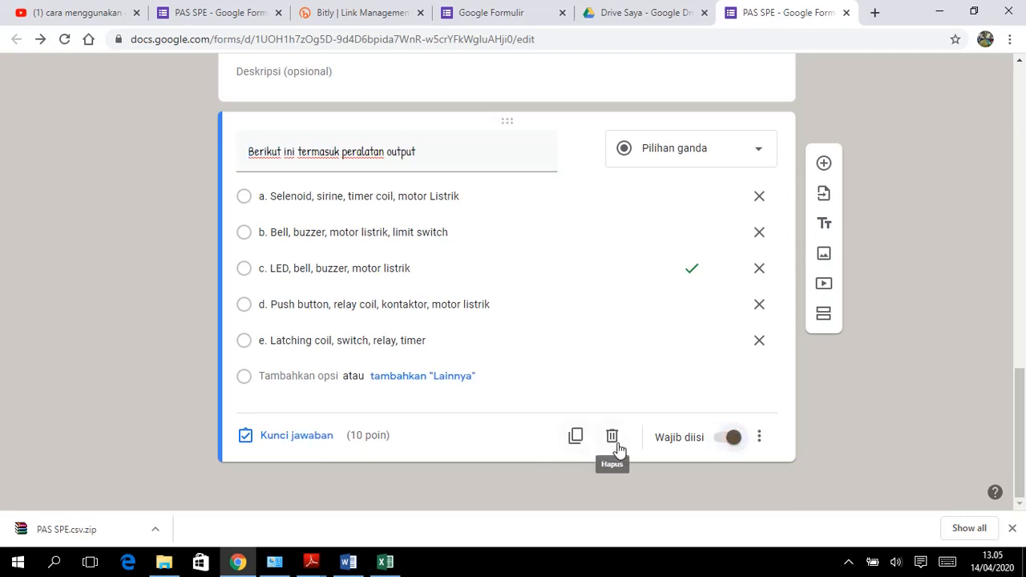
{"action": "left_click", "coordinate": [575, 437]}
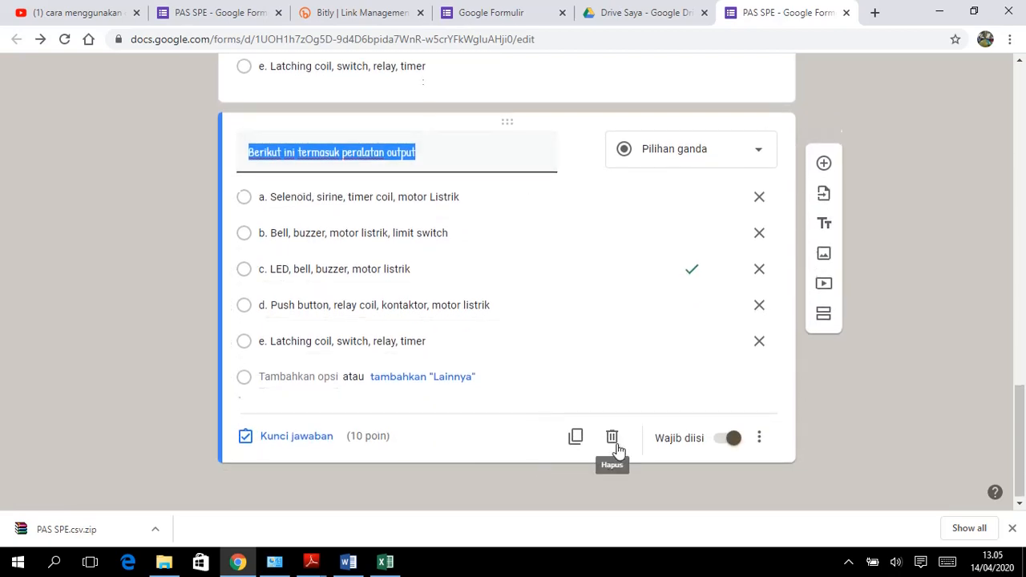
{"action": "left_click", "coordinate": [612, 439]}
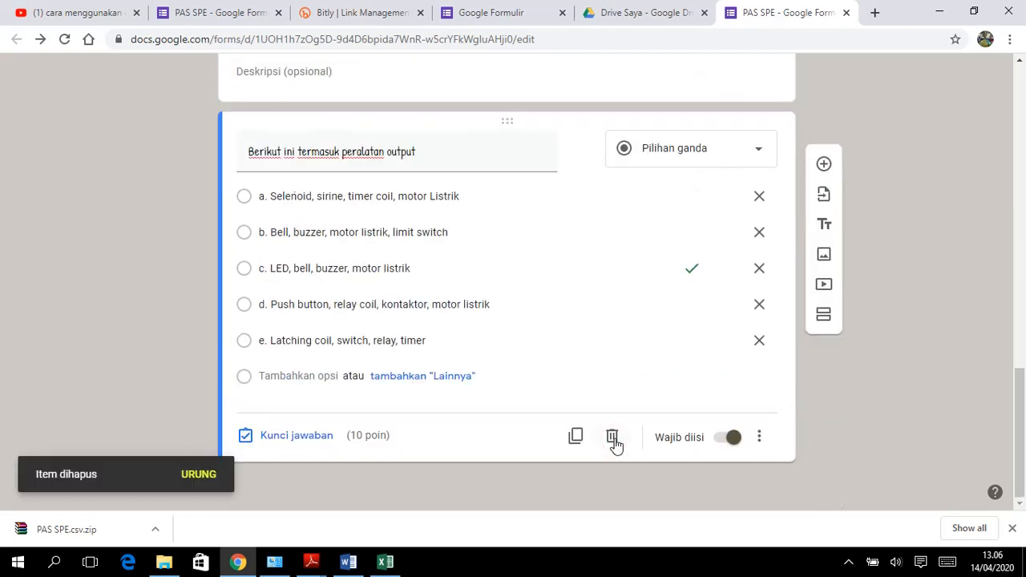
- Add the question 'Berikut ini adalah simbol dari ...' and upload the AND NOT symbol image into it
{"action": "left_click", "coordinate": [823, 163]}
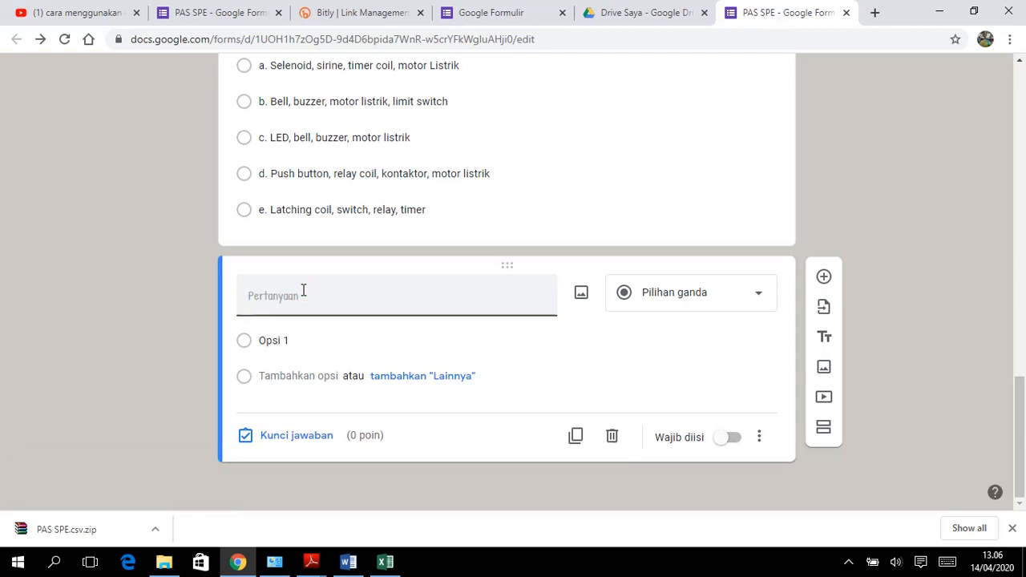
{"action": "type", "text": "Berikut ini adalah simbol dari"}
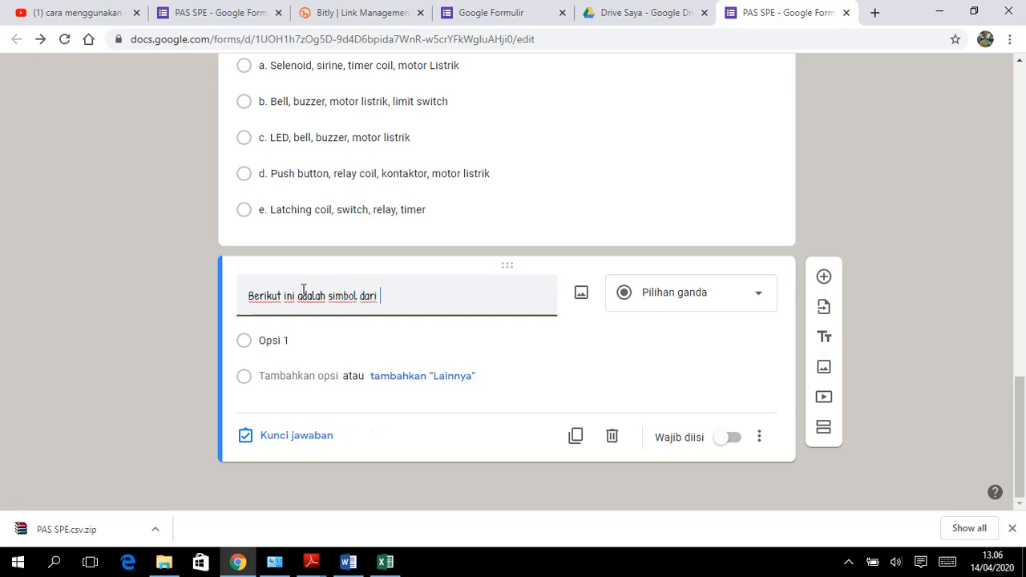
{"action": "type", "text": "..."}
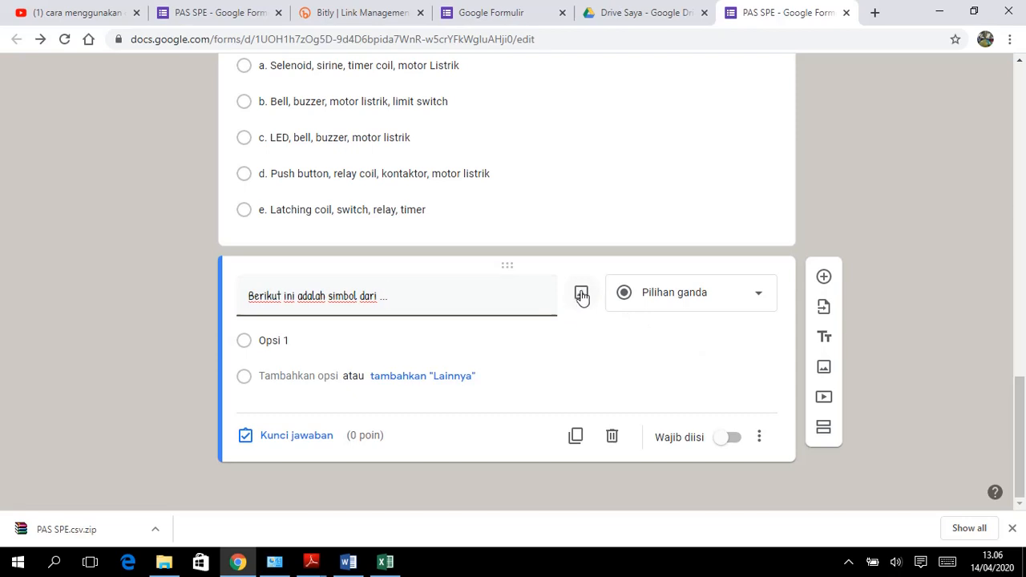
{"action": "left_click", "coordinate": [584, 299]}
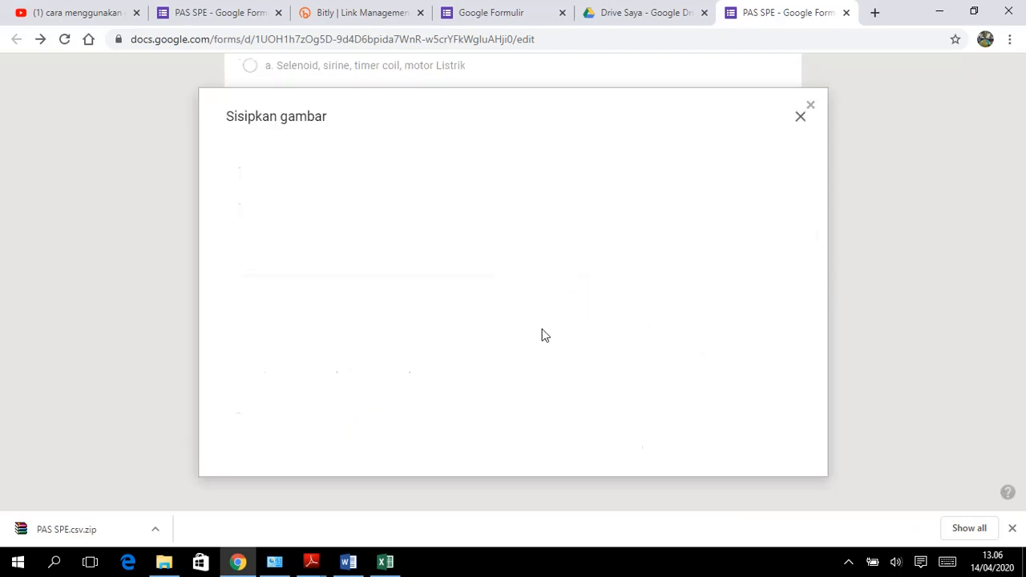
{"action": "left_click", "coordinate": [511, 376]}
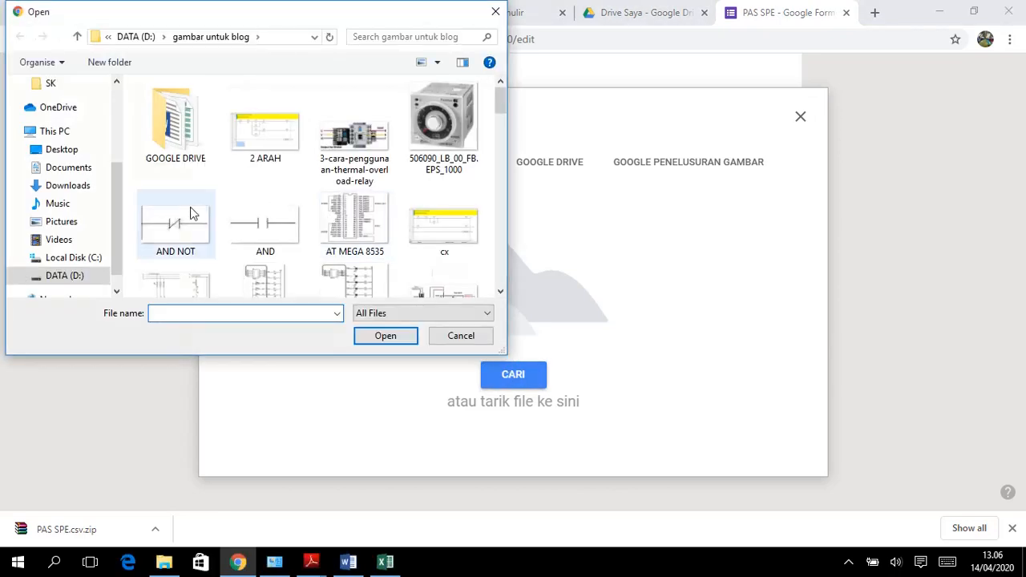
{"action": "left_click", "coordinate": [173, 234]}
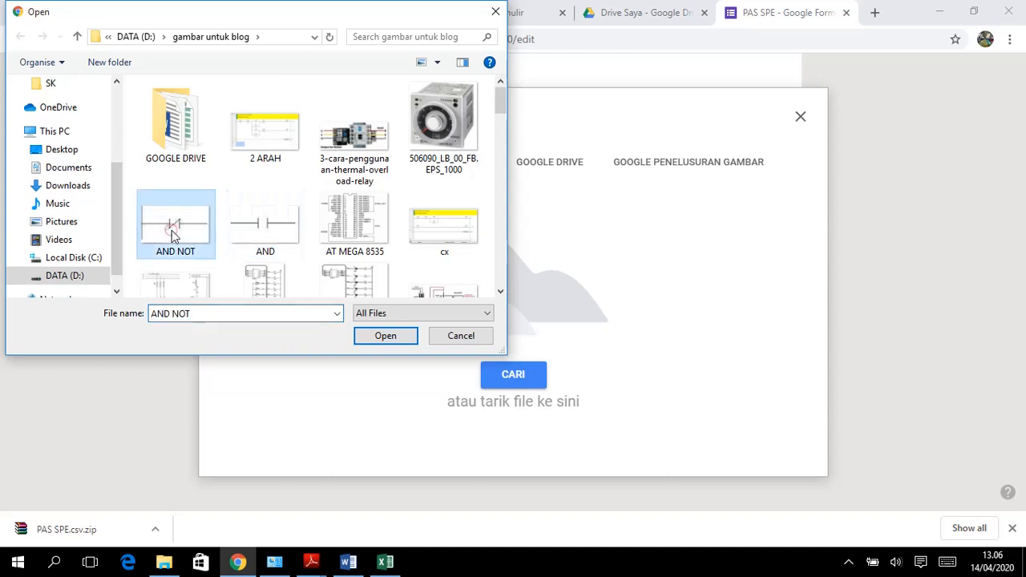
{"action": "left_click", "coordinate": [382, 335]}
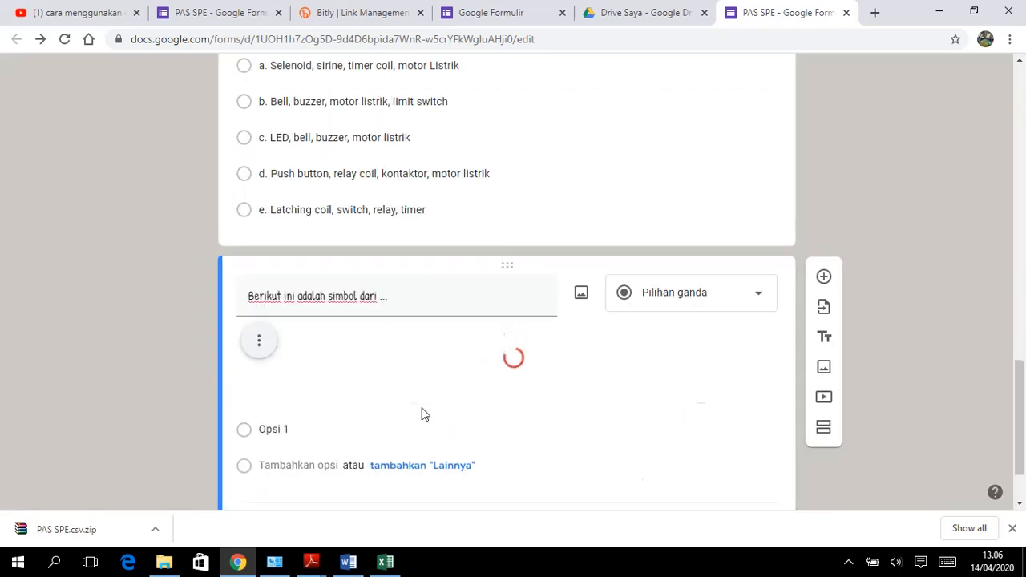
- Centre the question image and set the first option to 'a. AND NOT'
{"action": "left_click", "coordinate": [258, 339]}
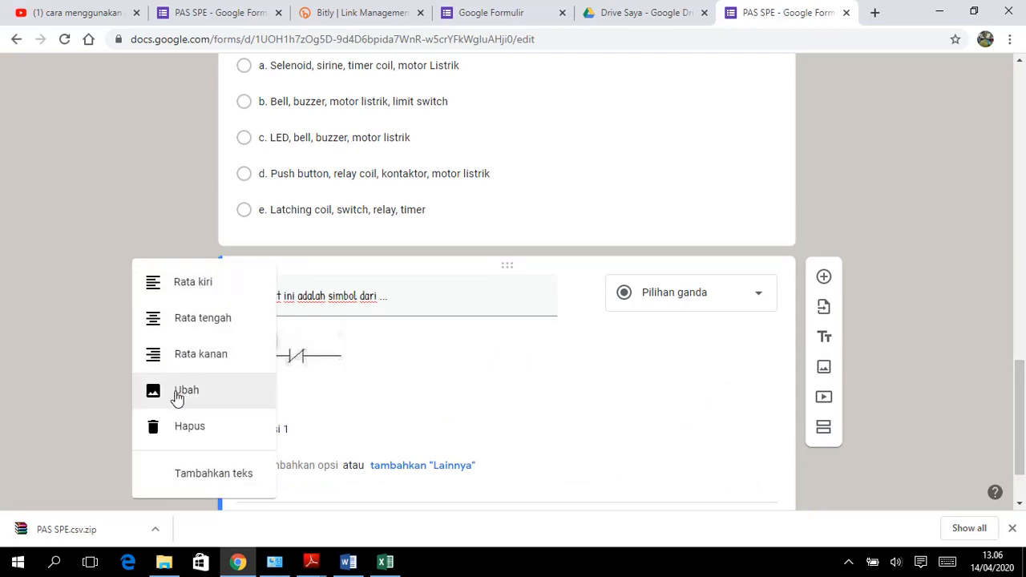
{"action": "left_click", "coordinate": [186, 320]}
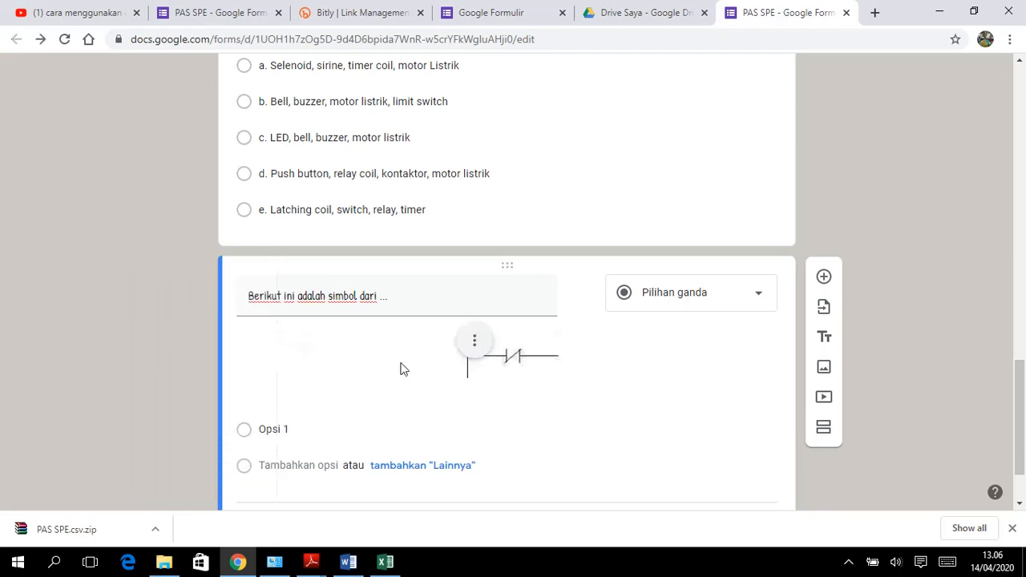
{"action": "scroll", "coordinate": [401, 366], "scroll_direction": "down", "scroll_amount": 2}
{"action": "left_click", "coordinate": [266, 342]}
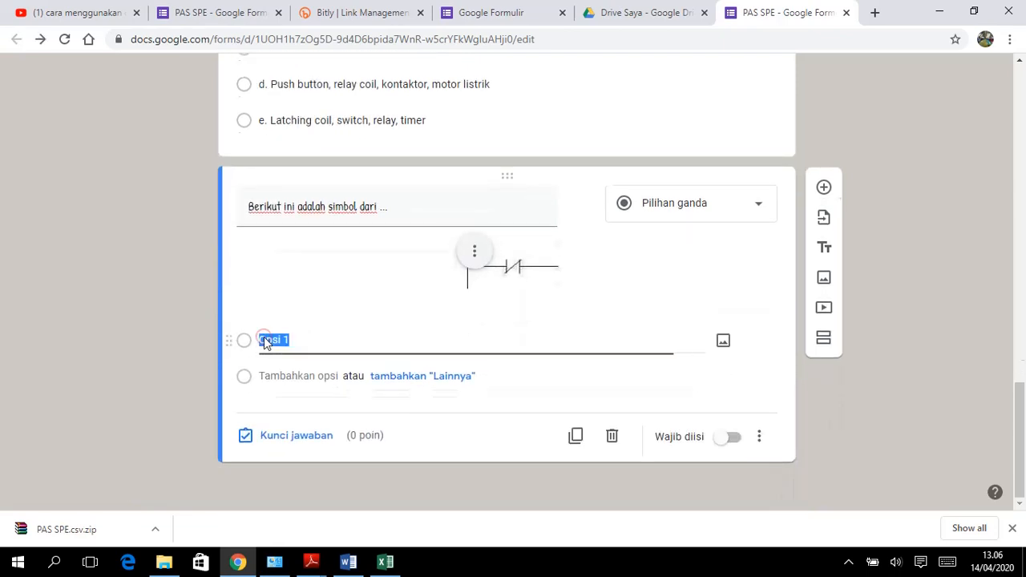
{"action": "type", "text": "AND NOT"}
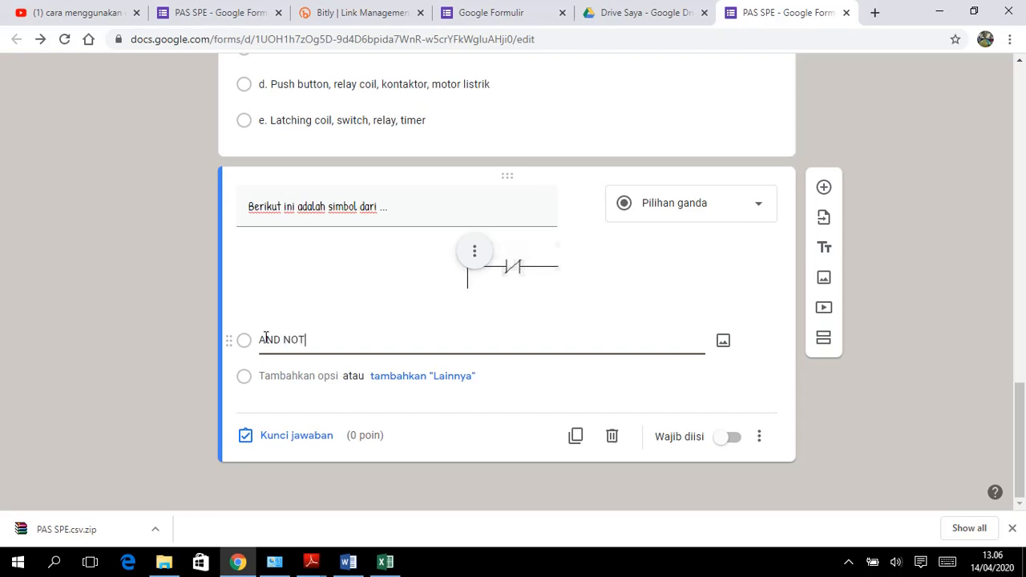
{"action": "left_click", "coordinate": [259, 340]}
{"action": "type", "text": "as"}
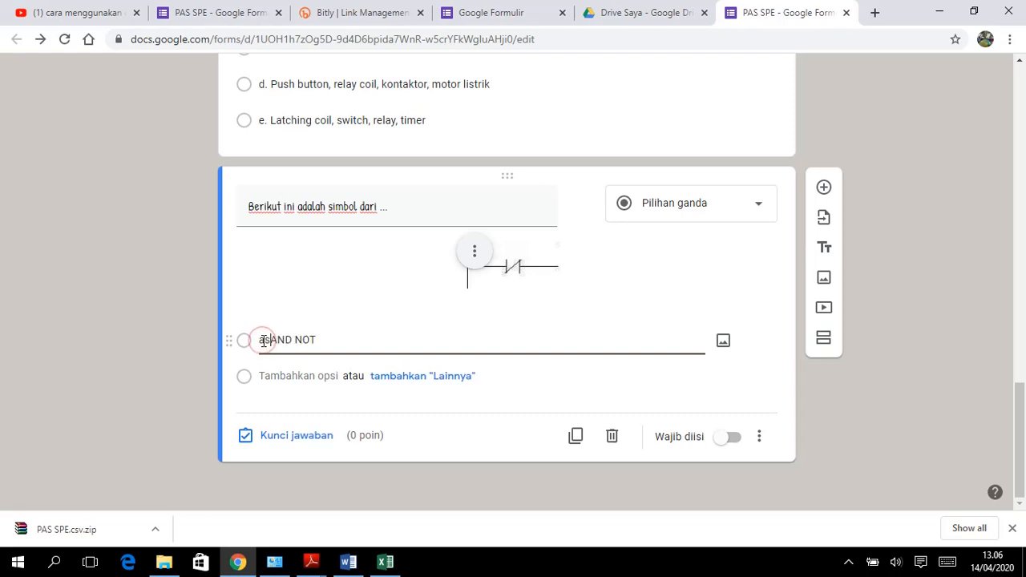
{"action": "key", "text": "BackSpace"}
{"action": "type", "text": "."}
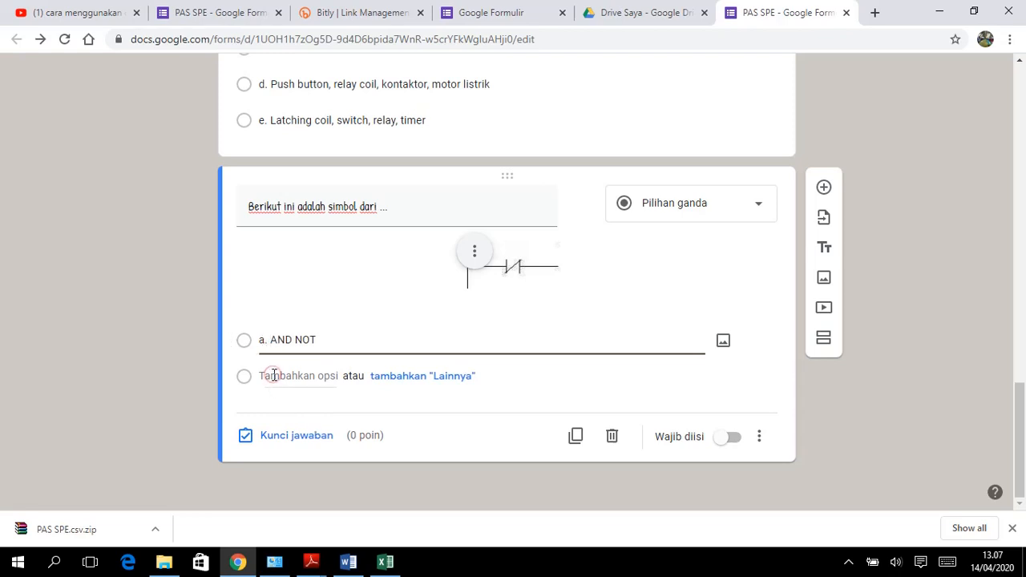
- Add a second option 'b.' for the NC contact symbol
{"action": "left_click", "coordinate": [272, 376]}
{"action": "type", "text": "b."}
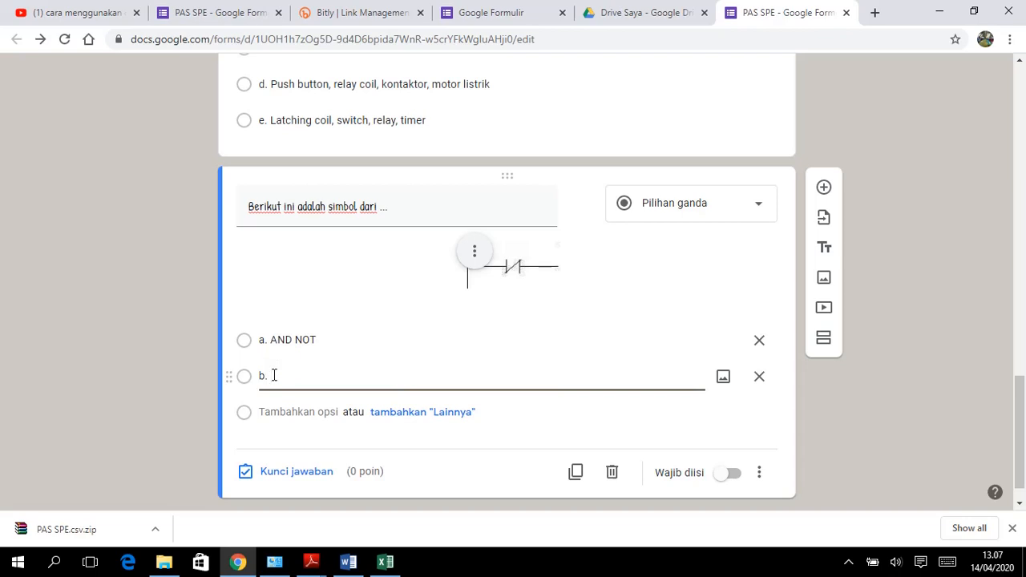
{"action": "scroll", "coordinate": [286, 357], "scroll_direction": "up", "scroll_amount": 2}
{"action": "scroll", "coordinate": [291, 382], "scroll_direction": "down", "scroll_amount": 3}
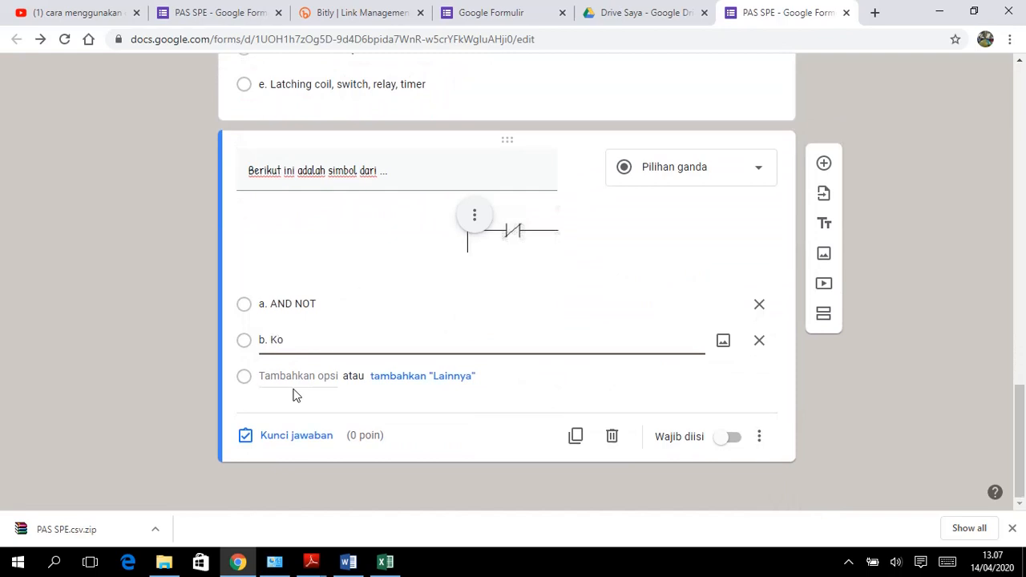
{"action": "type", "text": "nt"}
{"action": "type", "text": "ak"}
{"action": "type", "text": "NC"}
- Add options 'c. Coil', 'd. Kontak tambahan' and 'e. Timer', correcting Coil's letter
{"action": "left_click", "coordinate": [277, 377]}
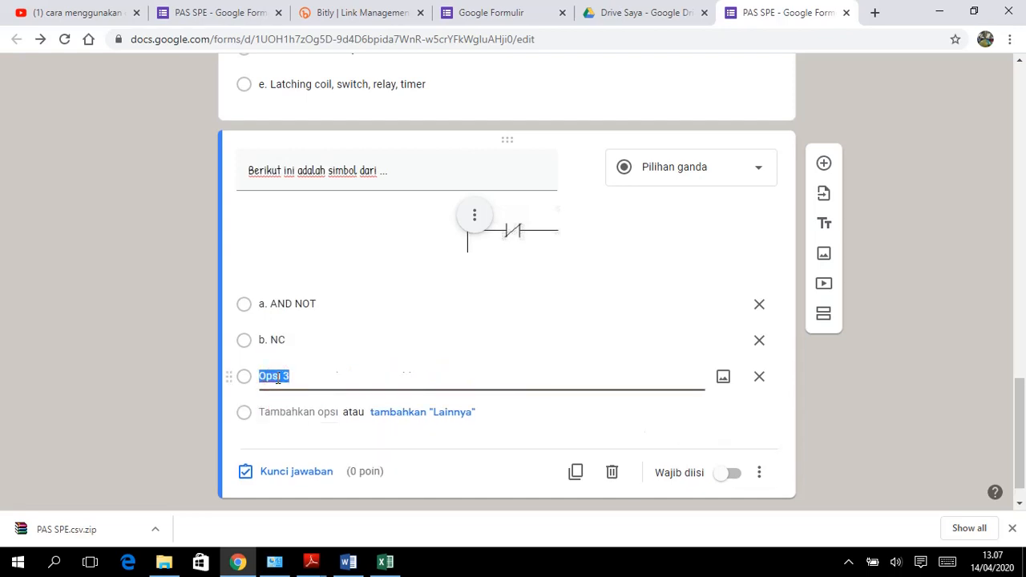
{"action": "type", "text": "d. Coil"}
{"action": "left_click", "coordinate": [268, 412]}
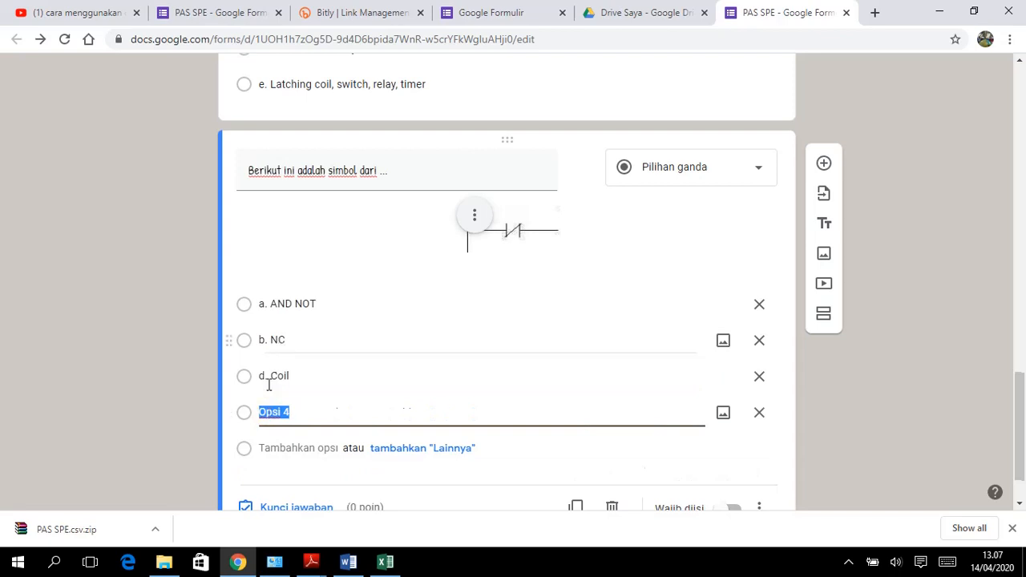
{"action": "left_click", "coordinate": [265, 375]}
{"action": "left_click", "coordinate": [265, 376]}
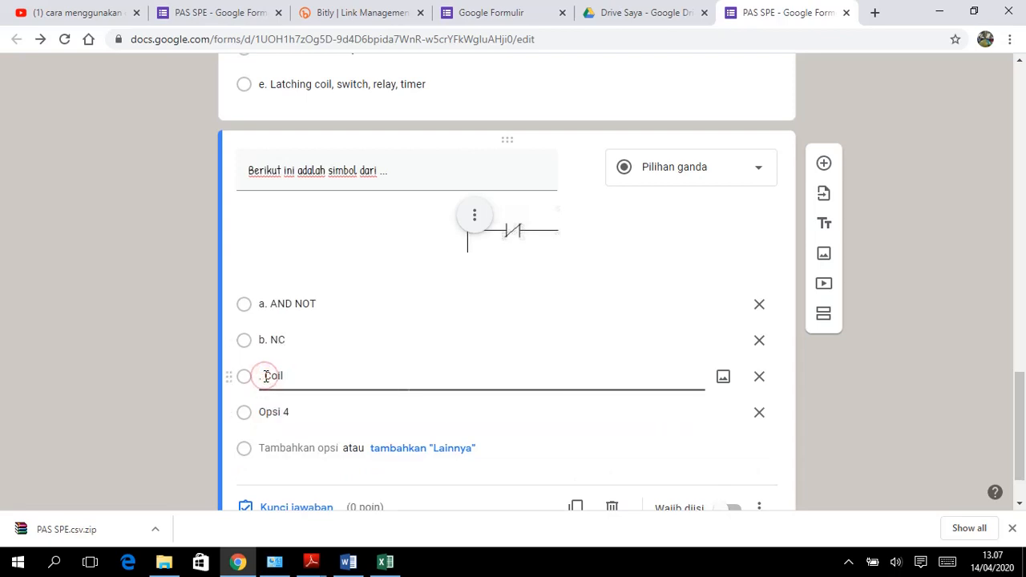
{"action": "key", "text": "BackSpace"}
{"action": "type", "text": "c"}
{"action": "left_click", "coordinate": [265, 412]}
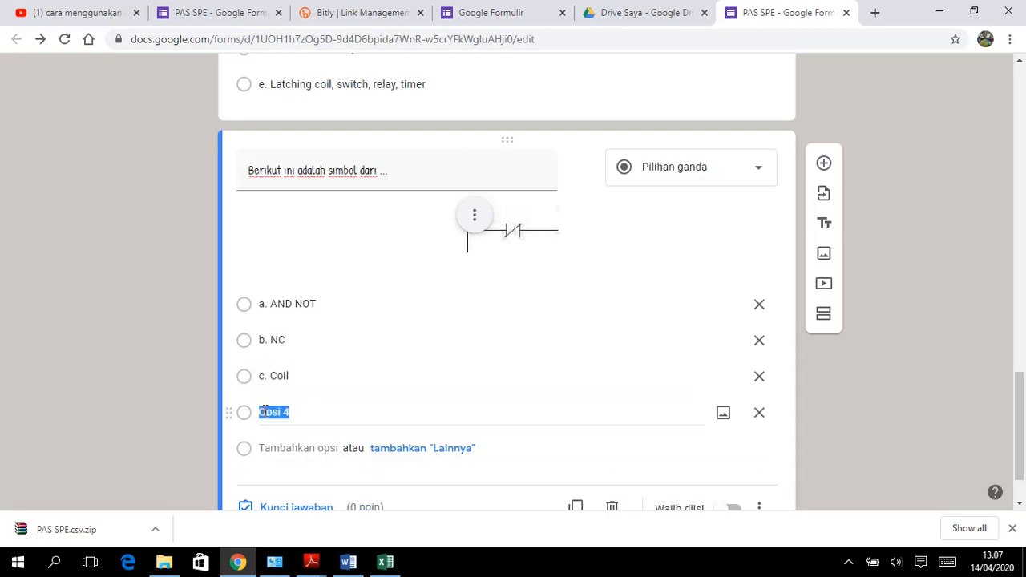
{"action": "type", "text": "d"}
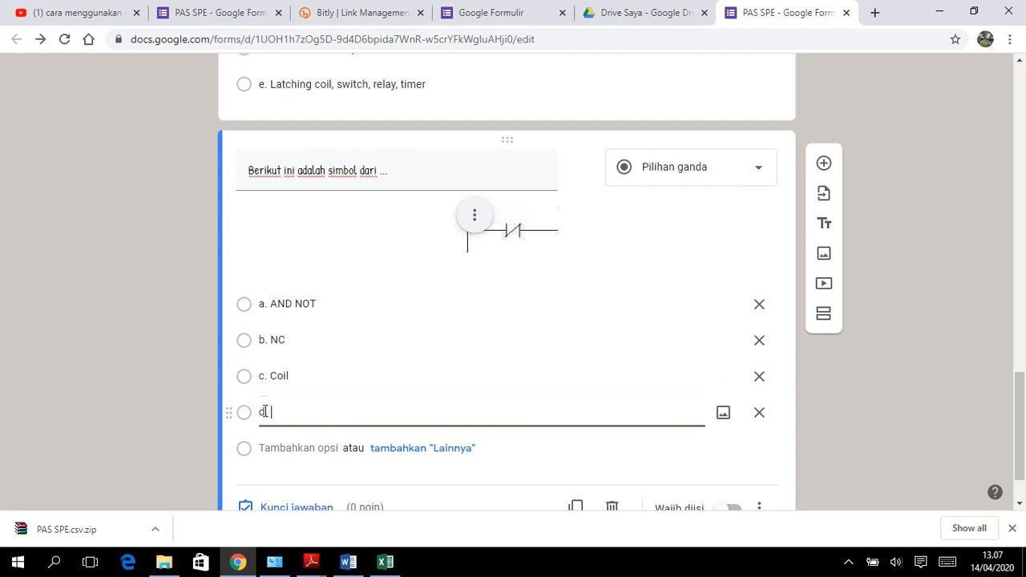
{"action": "type", "text": ". Kontak tambahan"}
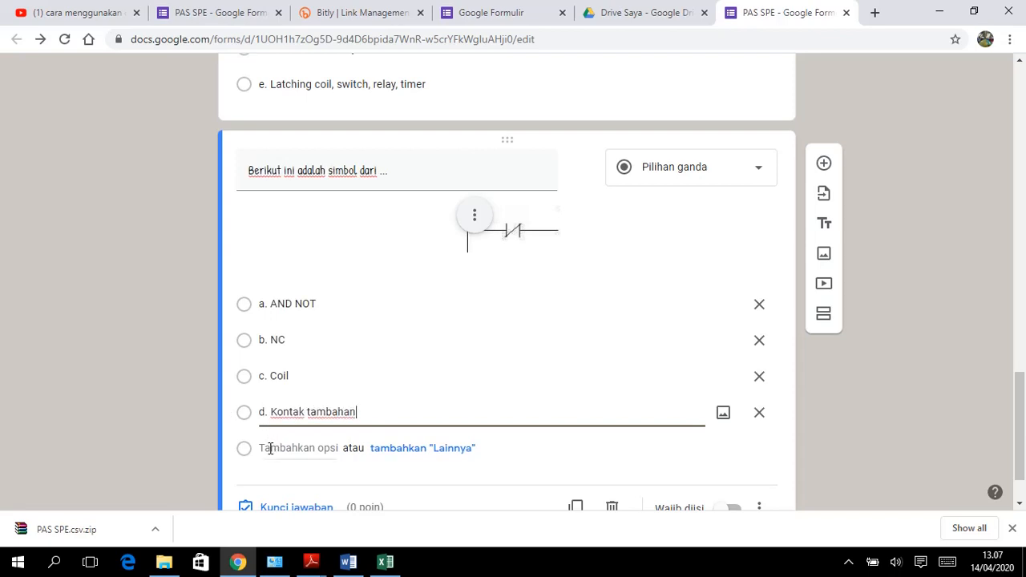
{"action": "left_click", "coordinate": [270, 447]}
{"action": "type", "text": "e"}
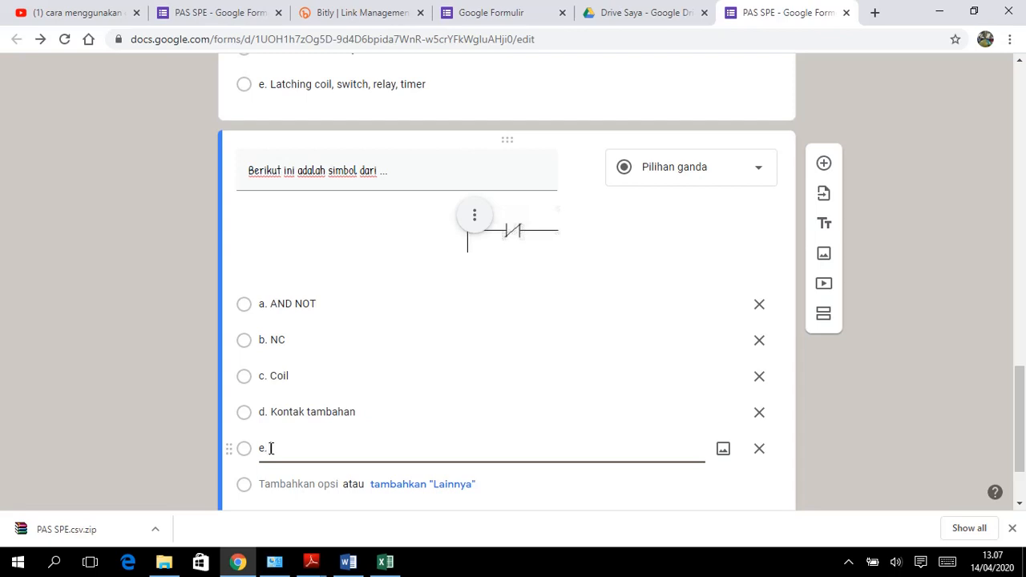
{"action": "type", "text": ". Timer"}
{"action": "scroll", "coordinate": [652, 346], "scroll_direction": "down", "scroll_amount": 1}
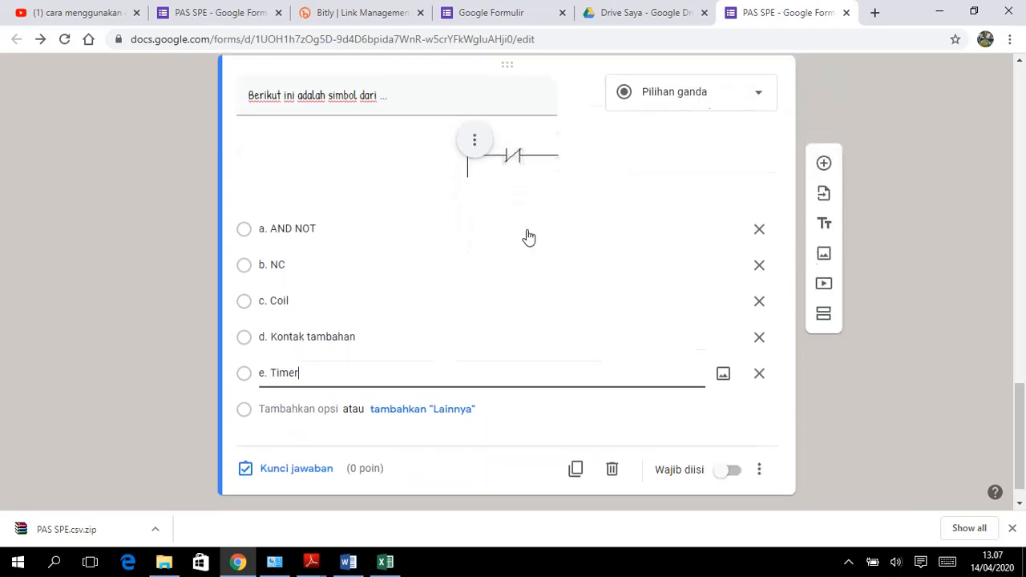
- Key 'a. AND NOT' as the correct answer for 10 points, then add a blank question below
{"action": "left_click", "coordinate": [269, 473]}
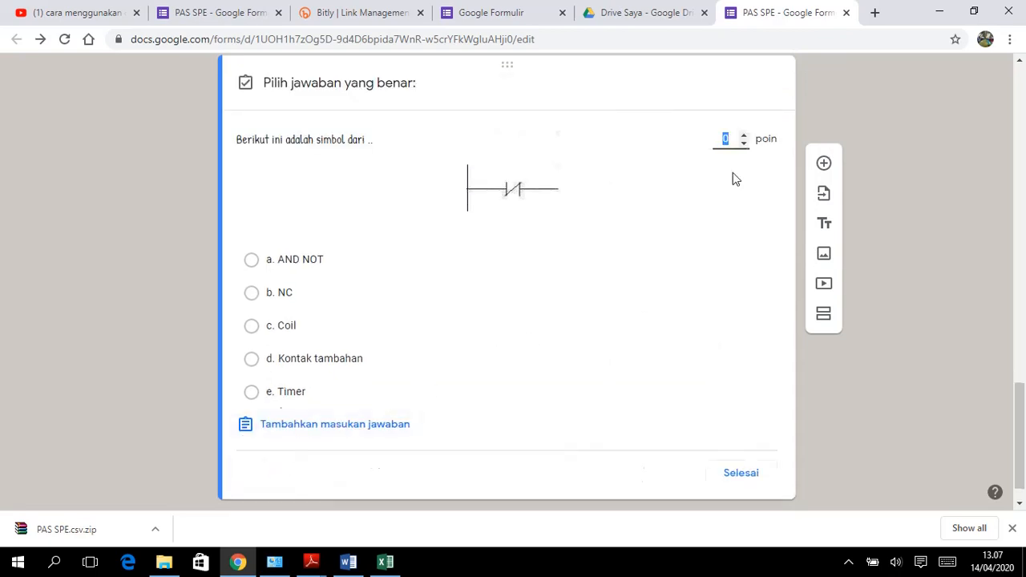
{"action": "type", "text": "10"}
{"action": "left_click", "coordinate": [251, 262]}
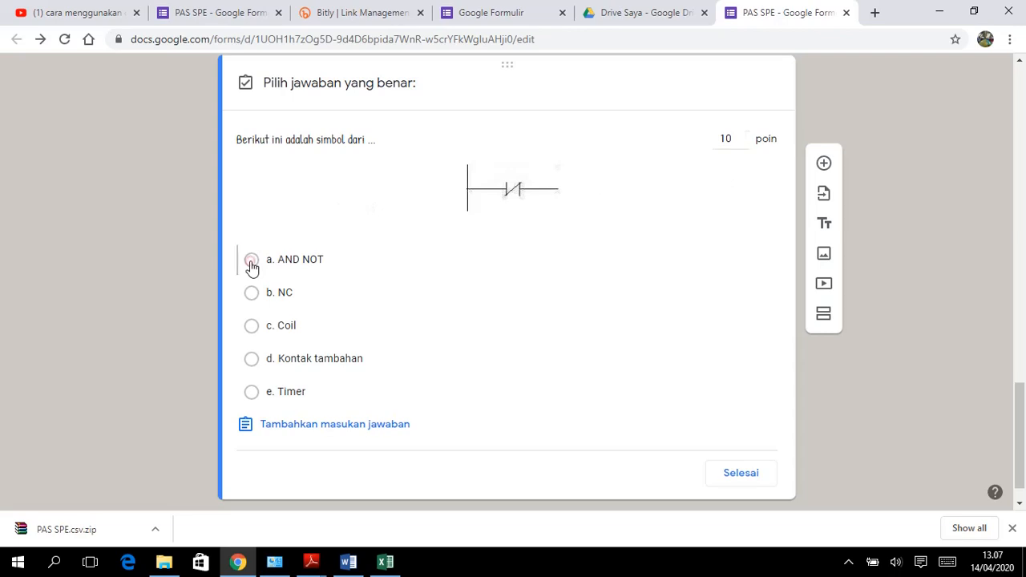
{"action": "left_click", "coordinate": [743, 477]}
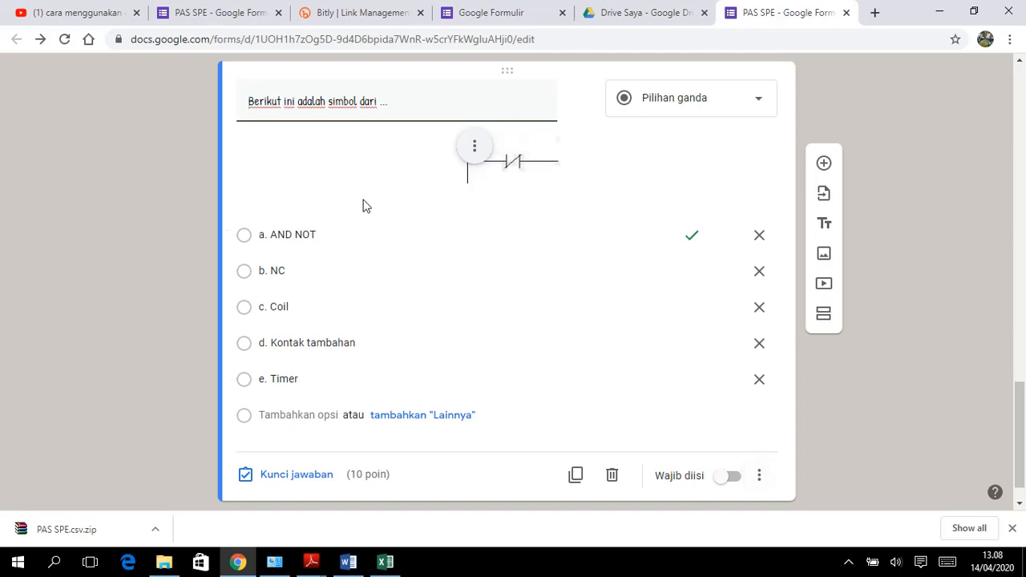
{"action": "left_click", "coordinate": [822, 162]}
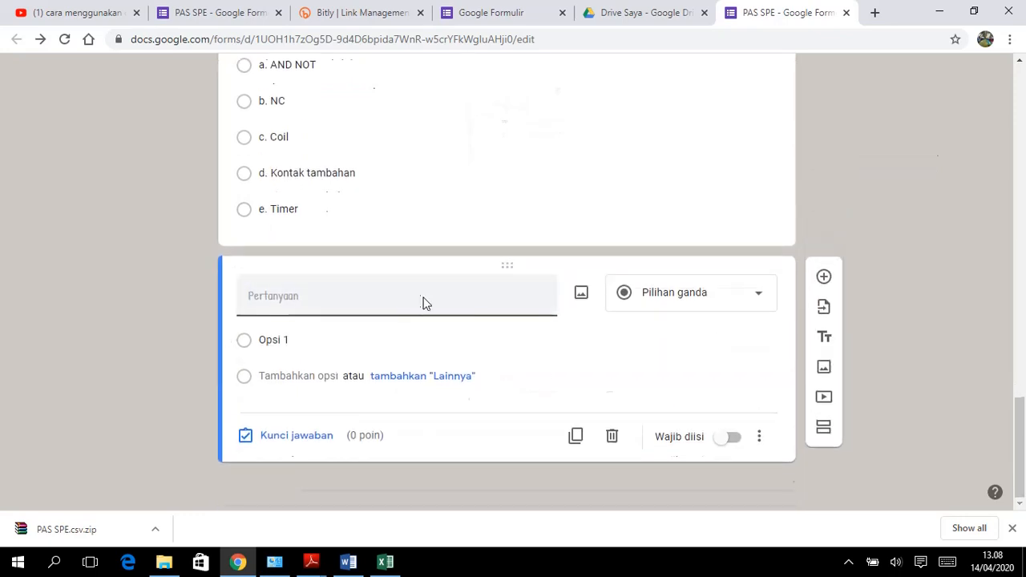
- Title the question 'Yang merupakan simbol dari Coil adalah ...', begin option one with 'a.', and attach an image to it
{"action": "type", "text": "B"}
{"action": "key", "text": "BackSpace"}
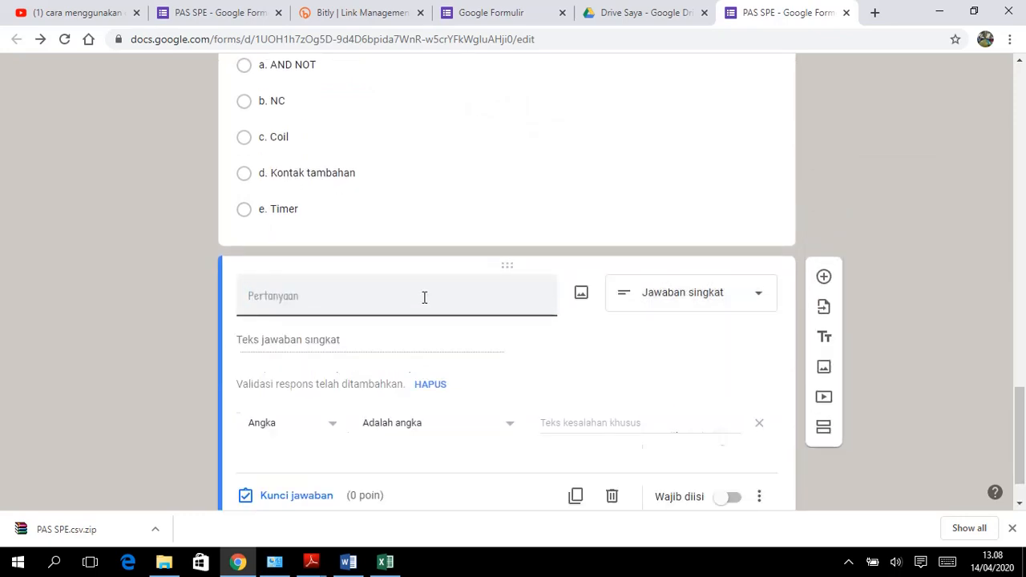
{"action": "type", "text": "yang mer"}
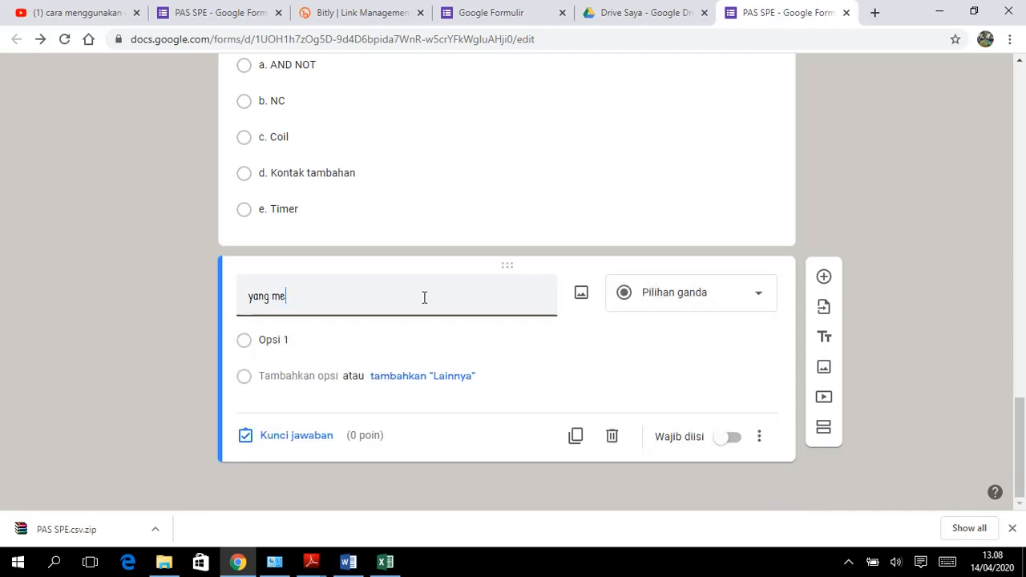
{"action": "key", "text": "BackSpace"}
{"action": "key", "text": "BackSpace"}
{"action": "key", "text": "BackSpace"}
{"action": "key", "text": "BackSpace"}
{"action": "key", "text": "BackSpace"}
{"action": "key", "text": "BackSpace"}
{"action": "key", "text": "BackSpace"}
{"action": "type", "text": "Yang merupakan simbol dari  Coil adalah ..."}
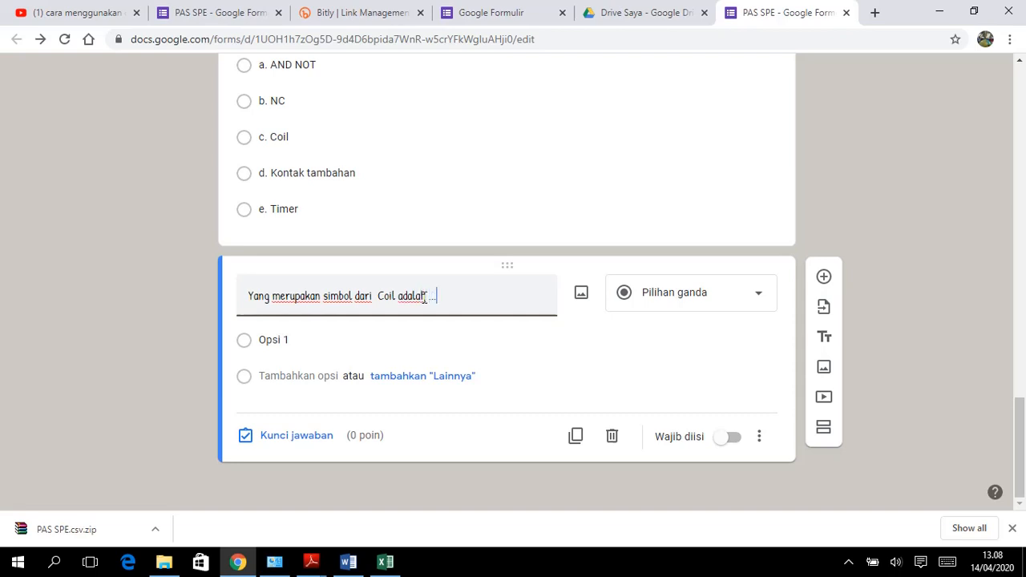
{"action": "left_click", "coordinate": [276, 340]}
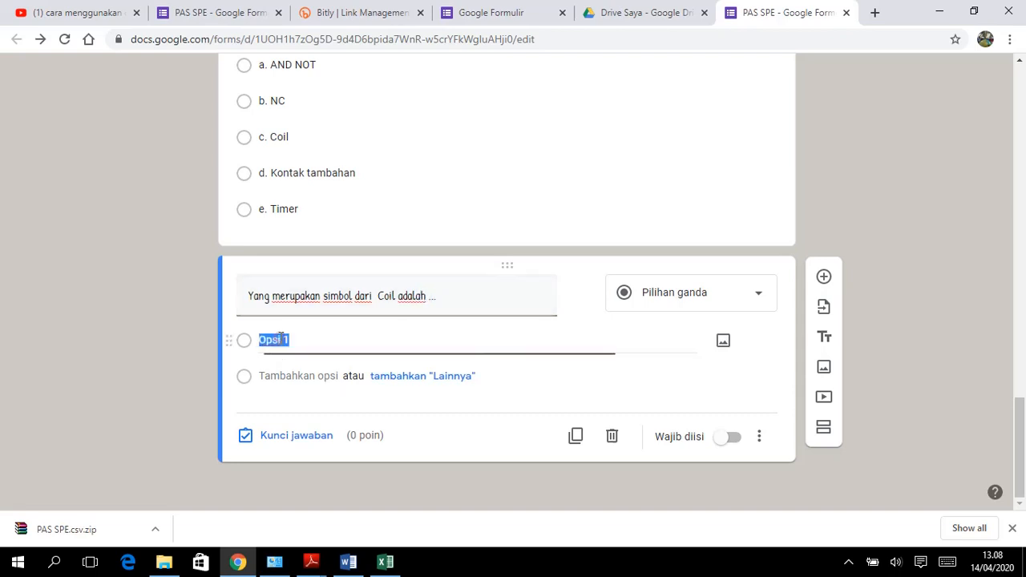
{"action": "type", "text": "a."}
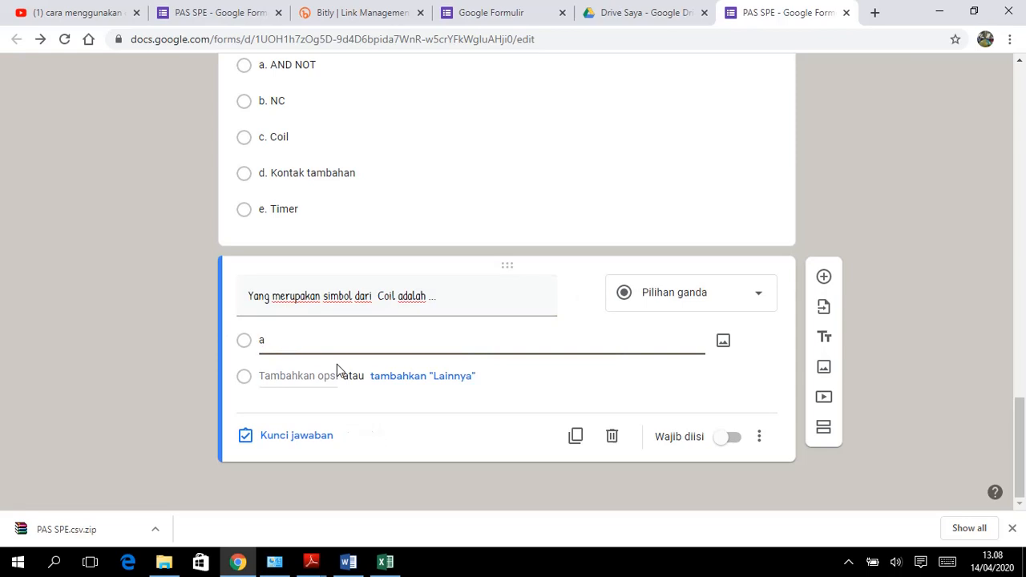
{"action": "left_click", "coordinate": [723, 340]}
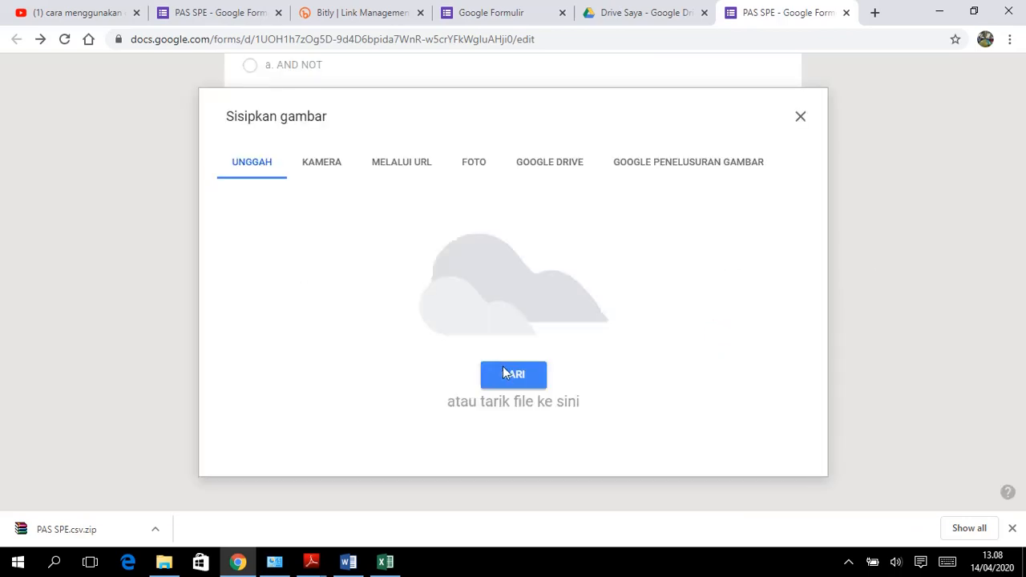
- Upload the AND contact-symbol image to option a
{"action": "left_click", "coordinate": [520, 383]}
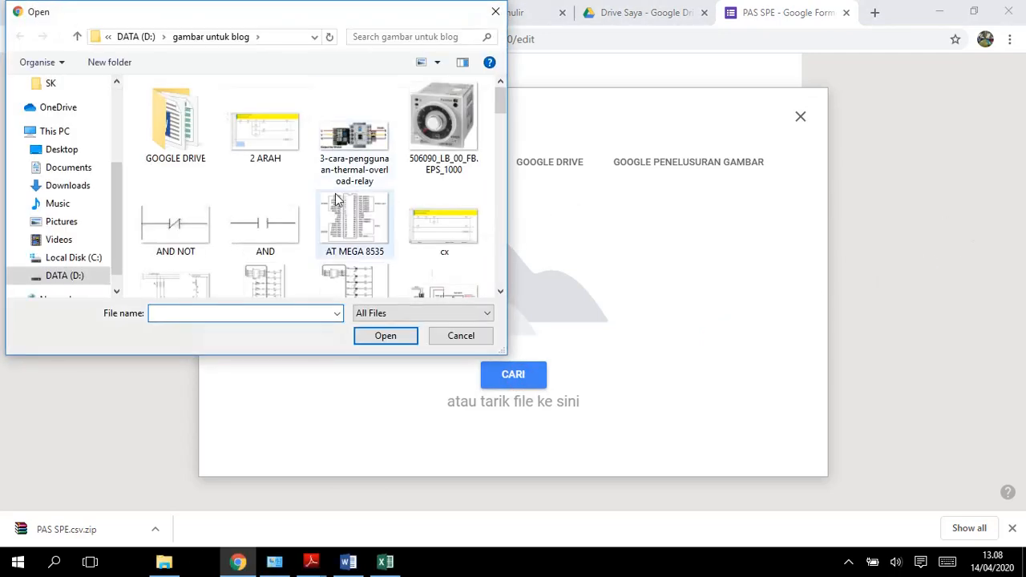
{"action": "left_click", "coordinate": [264, 220]}
{"action": "left_click", "coordinate": [381, 339]}
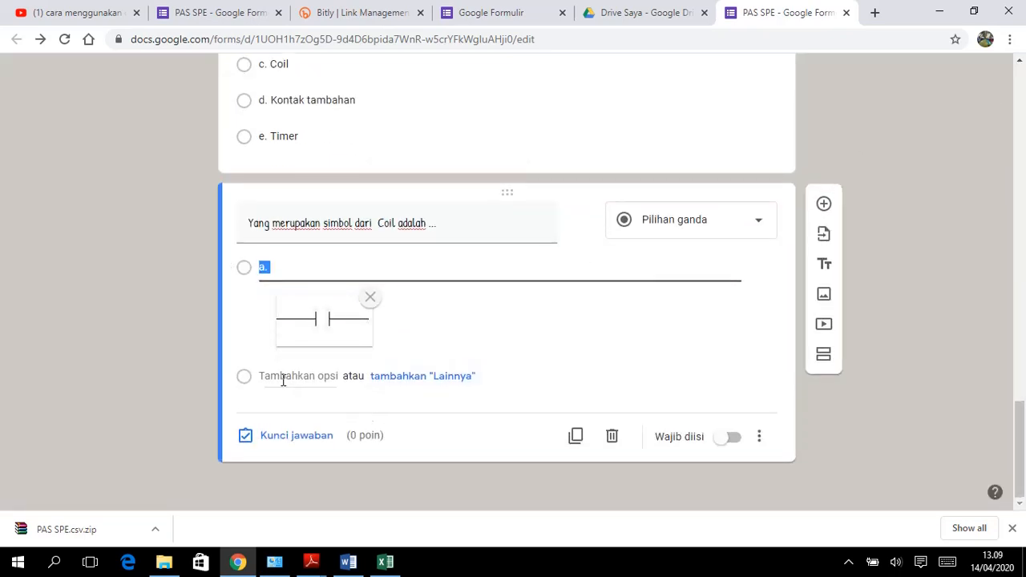
- Add option 'b.' with the rangk 2 ladder-rung diagram image
{"action": "left_click", "coordinate": [282, 380]}
{"action": "type", "text": "b."}
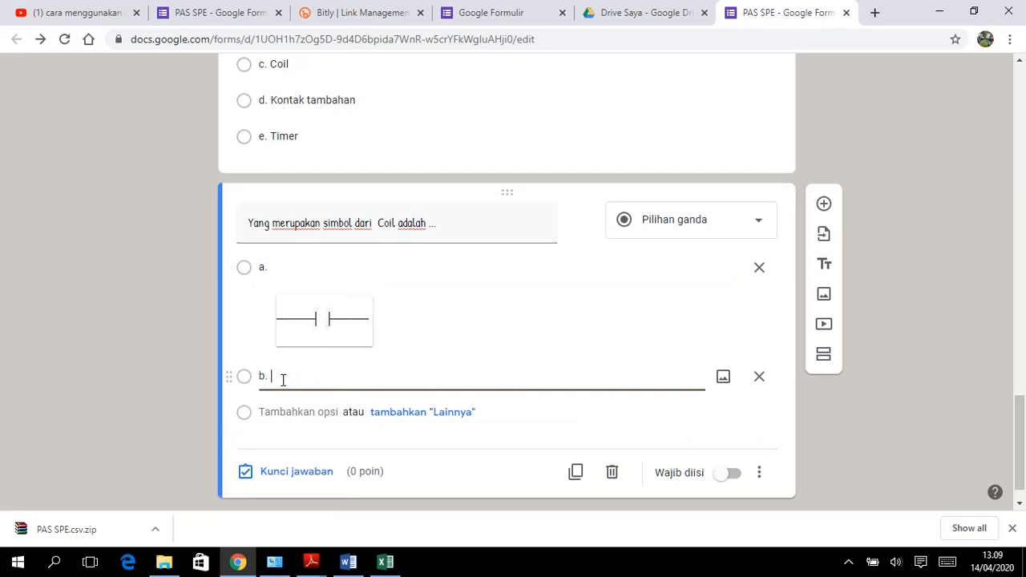
{"action": "left_click", "coordinate": [724, 376]}
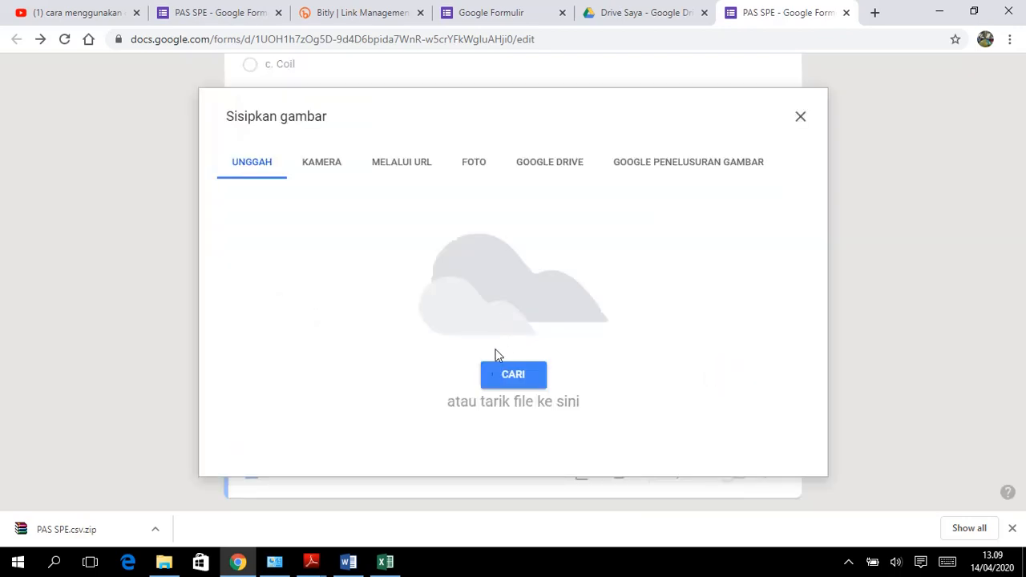
{"action": "left_click", "coordinate": [514, 376]}
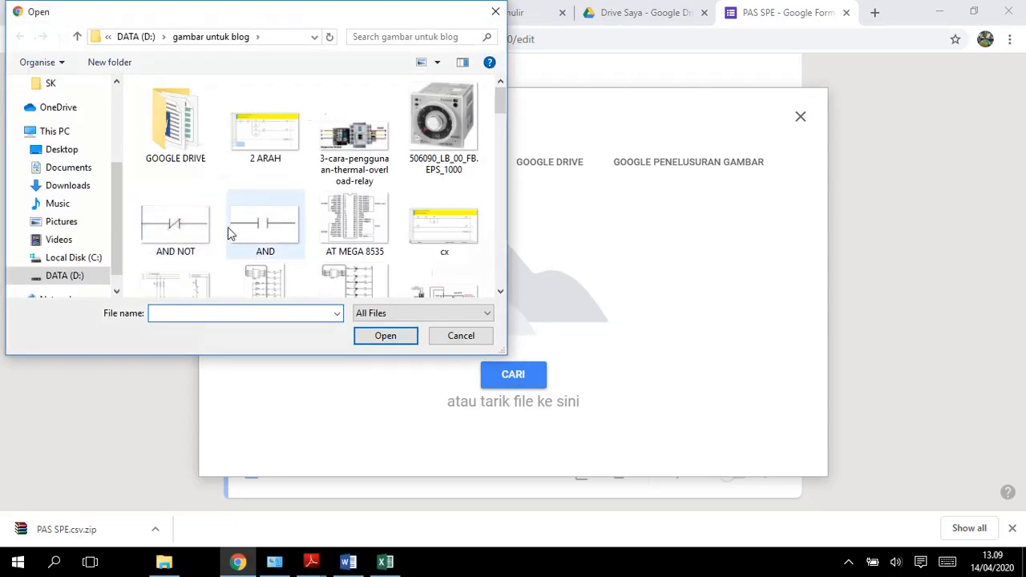
{"action": "left_click", "coordinate": [174, 224]}
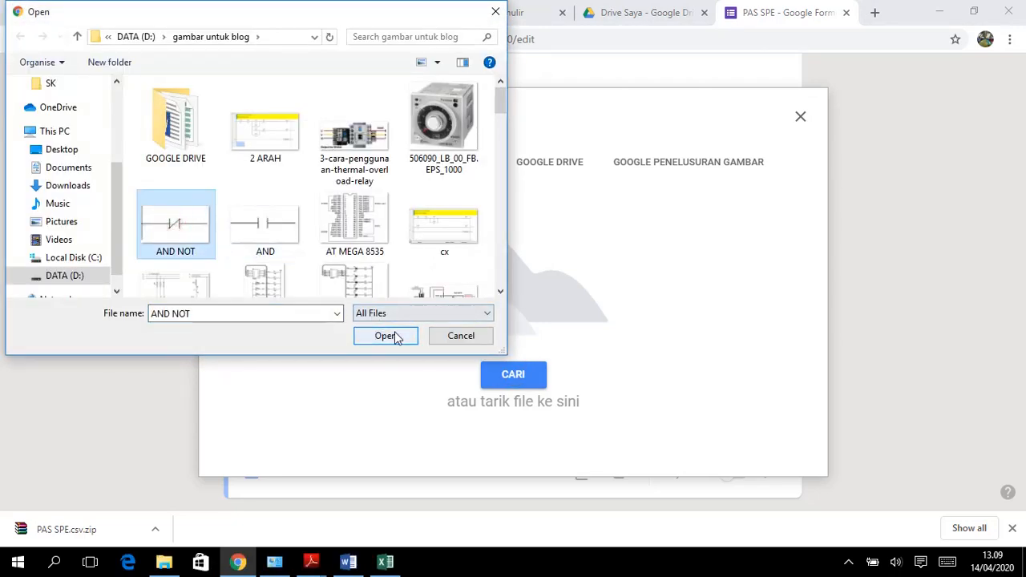
{"action": "scroll", "coordinate": [412, 268], "scroll_direction": "down", "scroll_amount": 10}
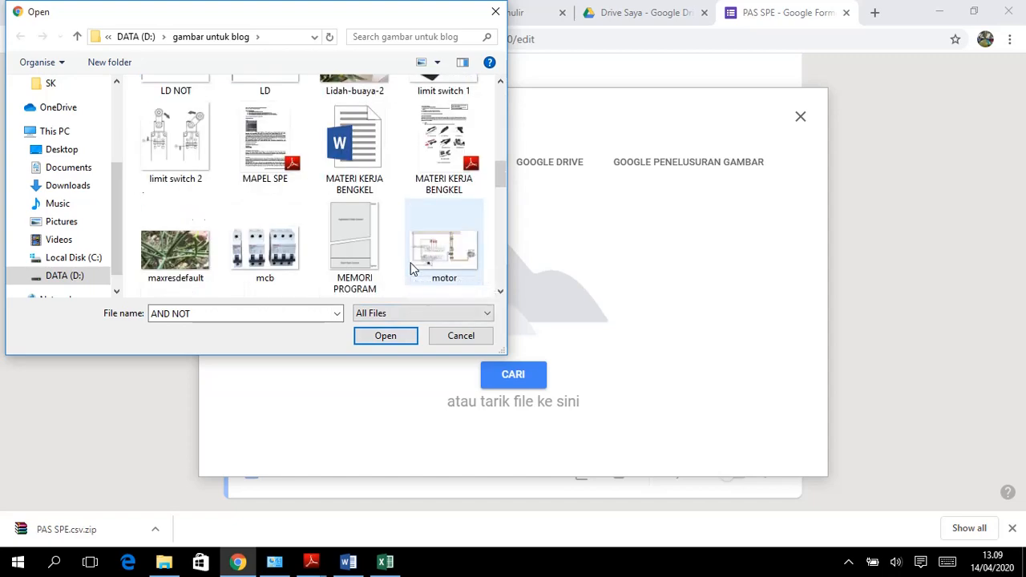
{"action": "scroll", "coordinate": [412, 267], "scroll_direction": "up", "scroll_amount": 2}
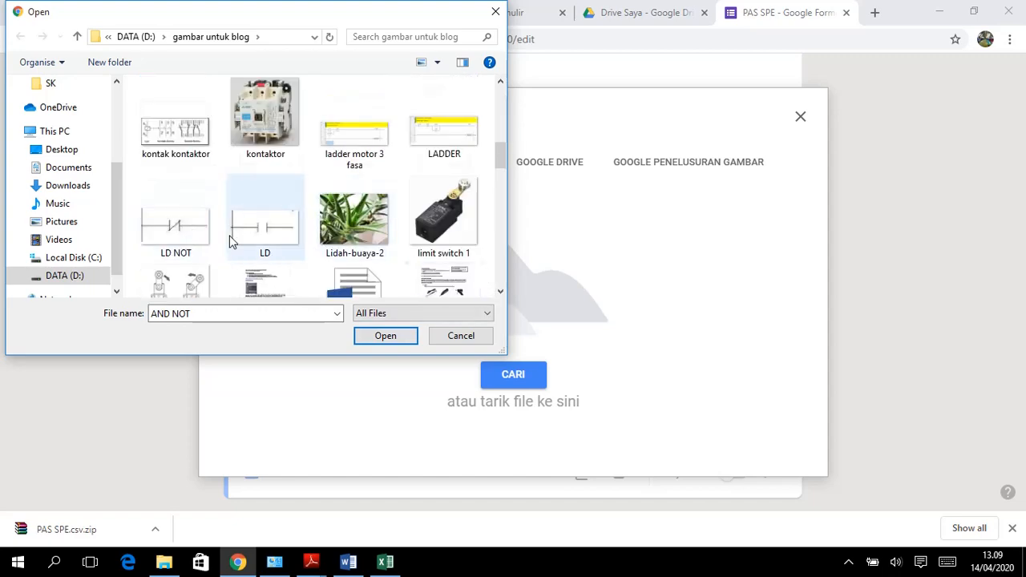
{"action": "scroll", "coordinate": [281, 253], "scroll_direction": "down", "scroll_amount": 3}
{"action": "scroll", "coordinate": [281, 253], "scroll_direction": "down", "scroll_amount": 5}
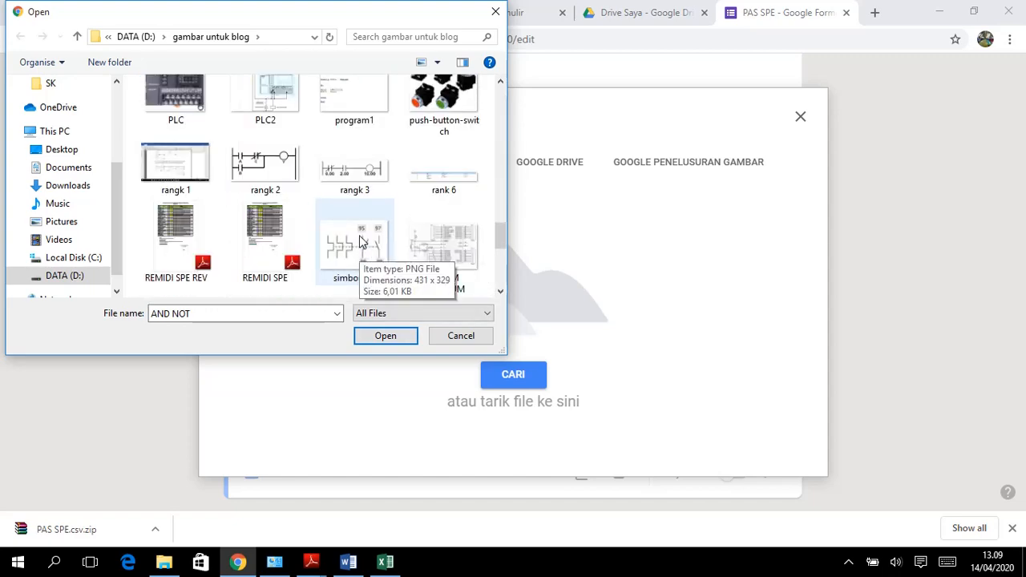
{"action": "left_click", "coordinate": [271, 183]}
{"action": "left_click", "coordinate": [385, 335]}
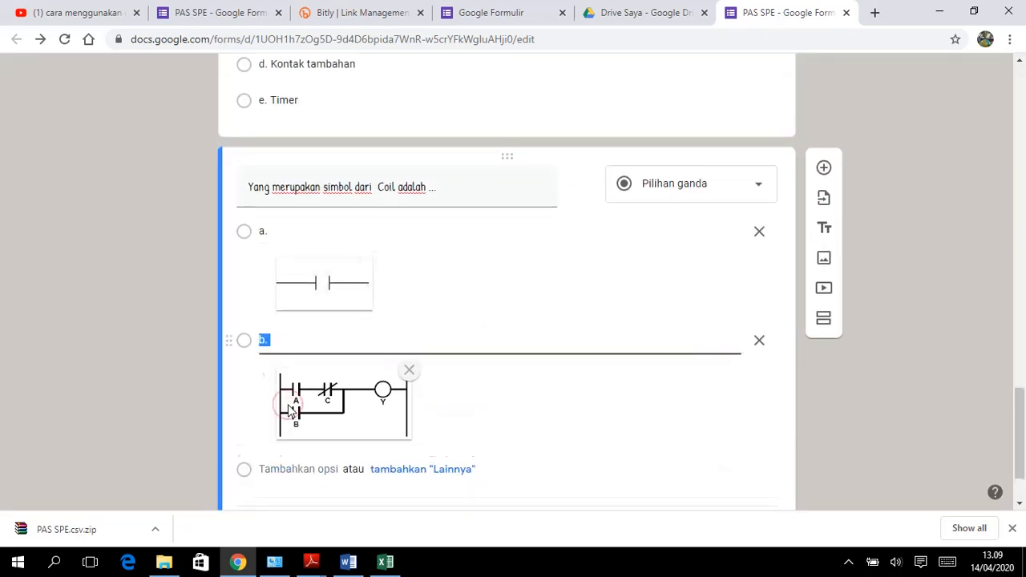
- Add option 'c' showing the OUTPUT coil-symbol image
{"action": "left_click", "coordinate": [272, 377]}
{"action": "type", "text": "c."}
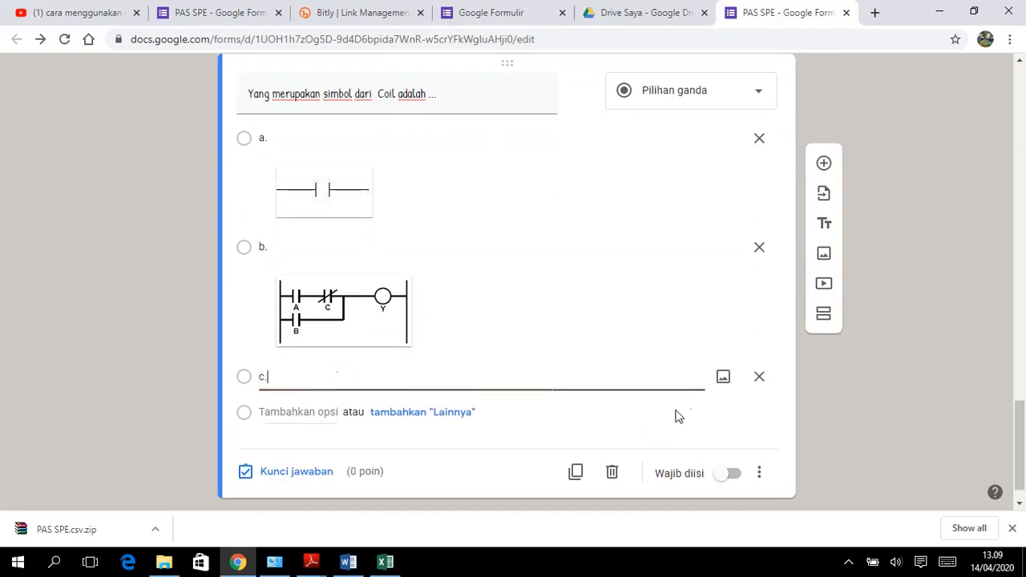
{"action": "left_click", "coordinate": [729, 380]}
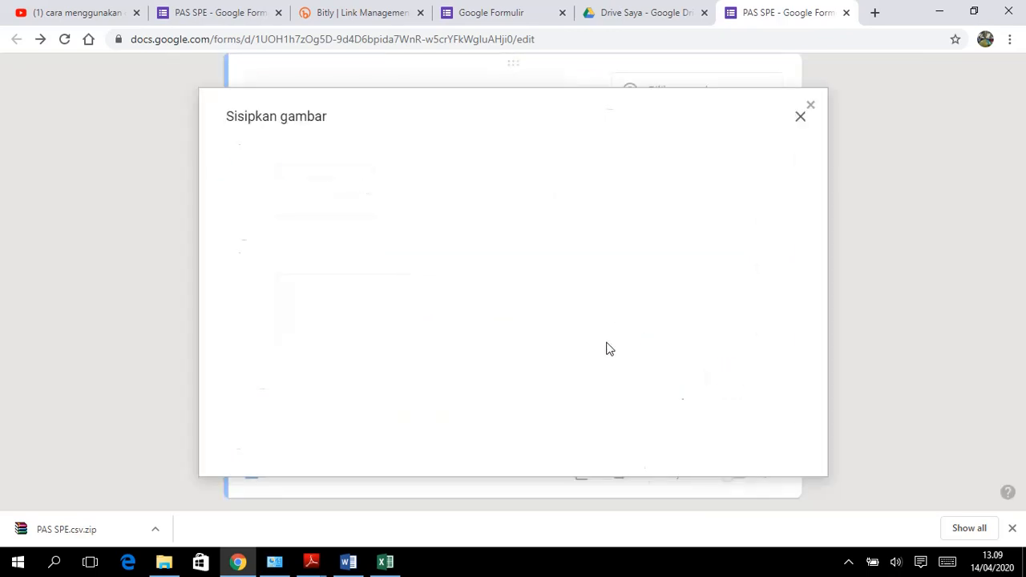
{"action": "left_click", "coordinate": [531, 377]}
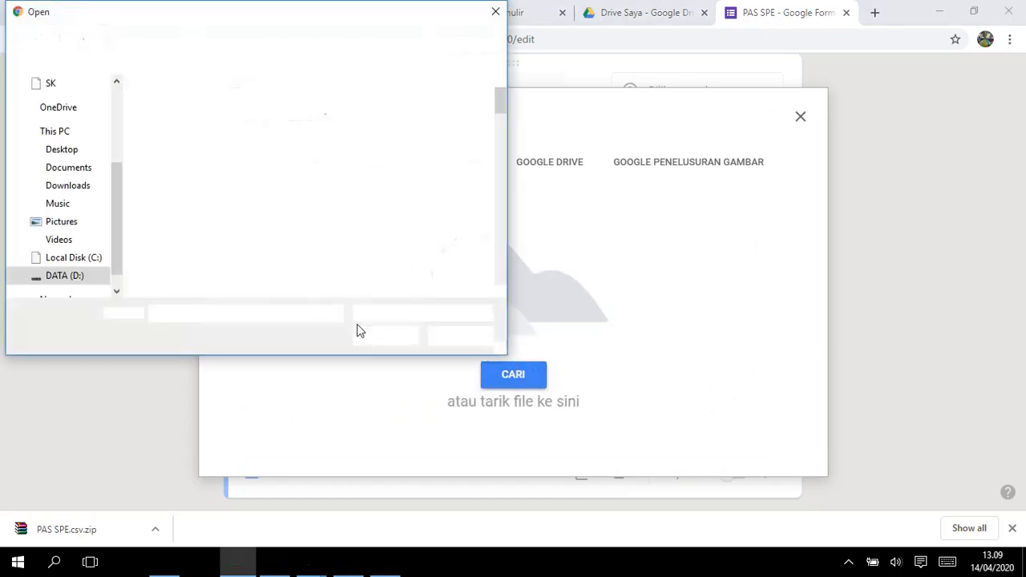
{"action": "scroll", "coordinate": [268, 281], "scroll_direction": "down", "scroll_amount": 3}
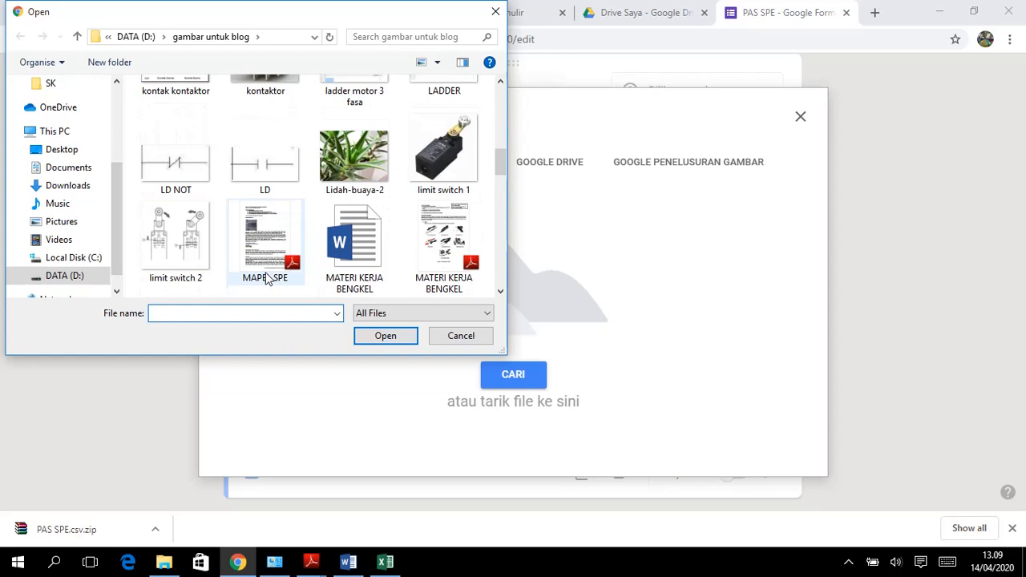
{"action": "scroll", "coordinate": [267, 276], "scroll_direction": "down", "scroll_amount": 3}
{"action": "left_click", "coordinate": [458, 168]}
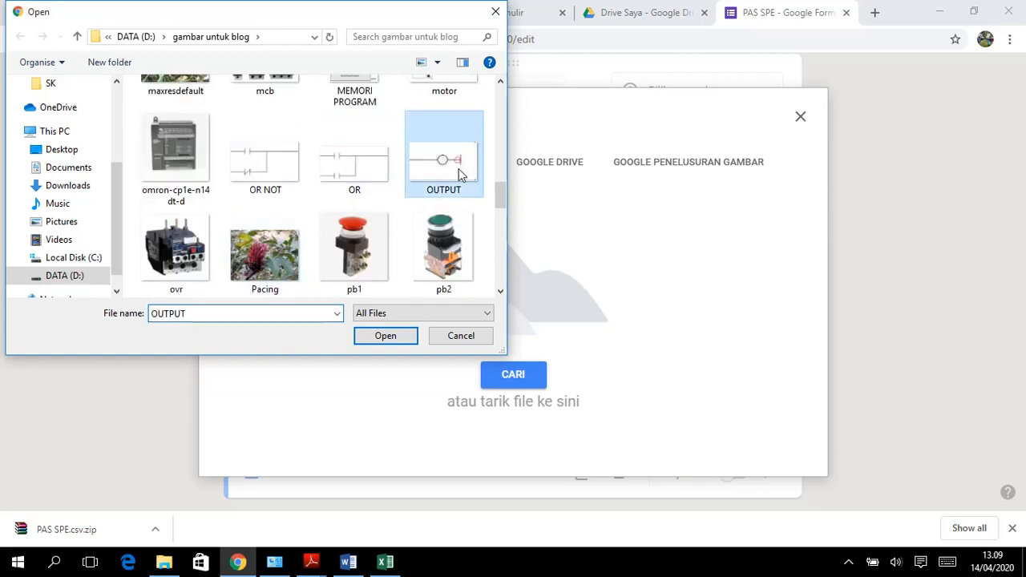
{"action": "left_click", "coordinate": [384, 336]}
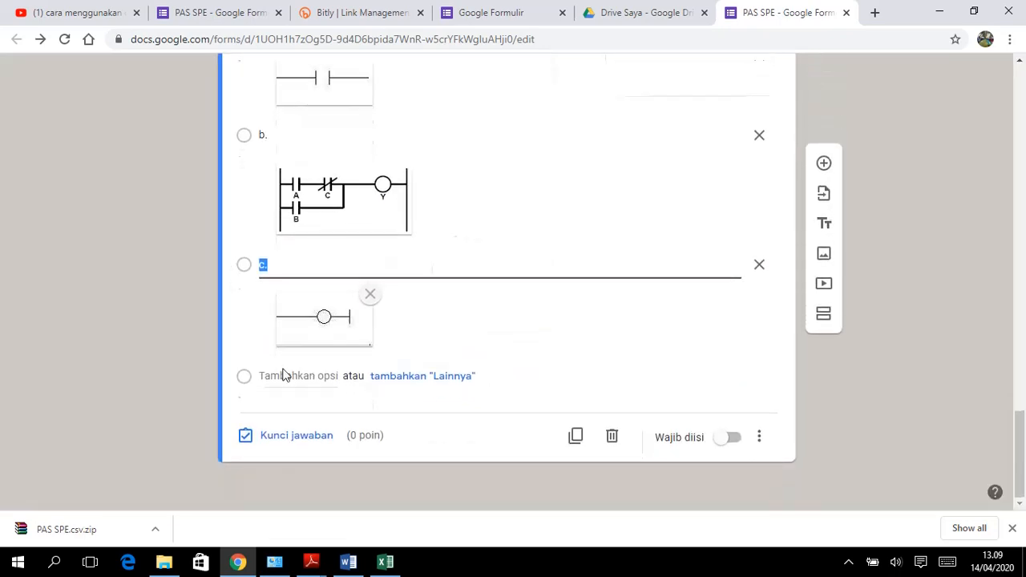
- Add a fourth answer option labelled 'd.'
{"action": "left_click", "coordinate": [281, 380]}
{"action": "type", "text": "d."}
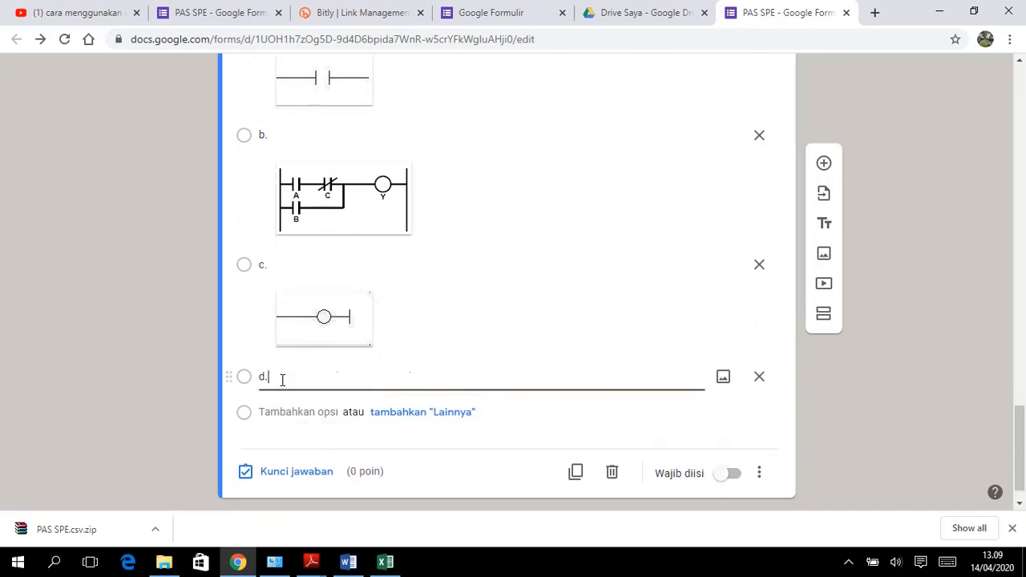
{"action": "scroll", "coordinate": [320, 233], "scroll_direction": "up", "scroll_amount": 4}
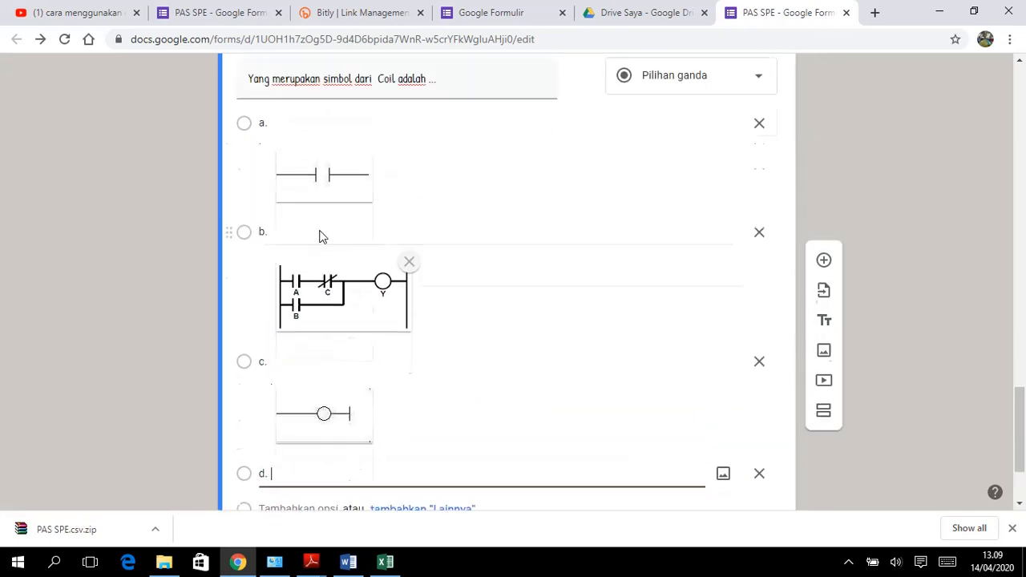
- Change 'Coil' in the question title to lowercase 'coil'
{"action": "left_click", "coordinate": [394, 157]}
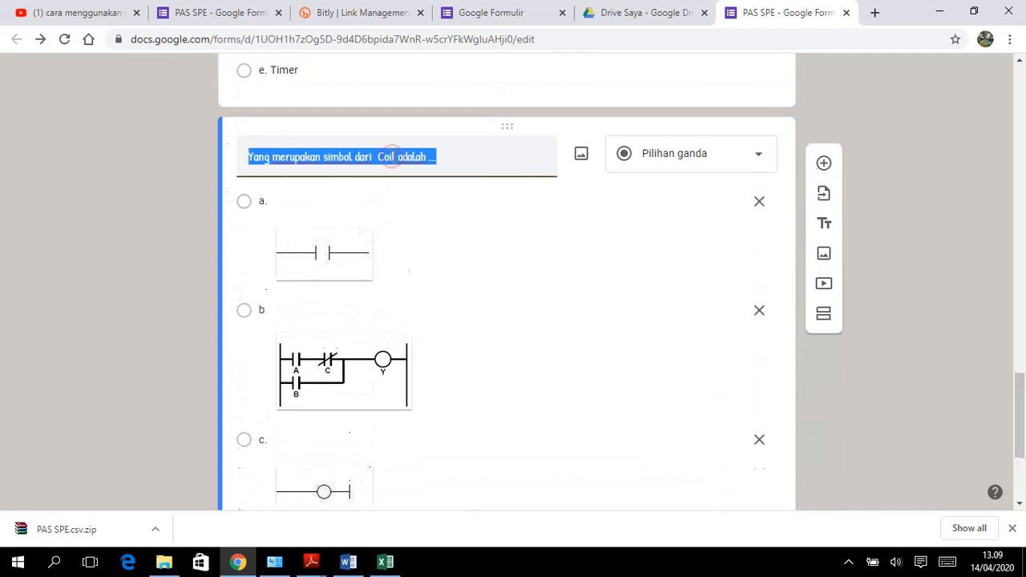
{"action": "left_click", "coordinate": [394, 157]}
{"action": "key", "text": "BackSpace"}
{"action": "key", "text": "BackSpace"}
{"action": "key", "text": "BackSpace"}
{"action": "key", "text": "BackSpace"}
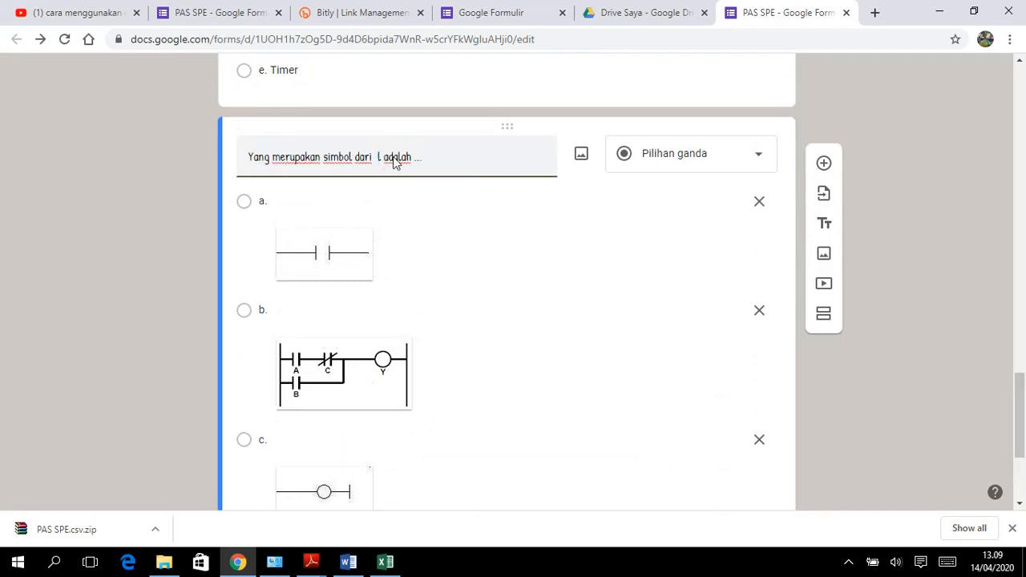
{"action": "type", "text": "output"}
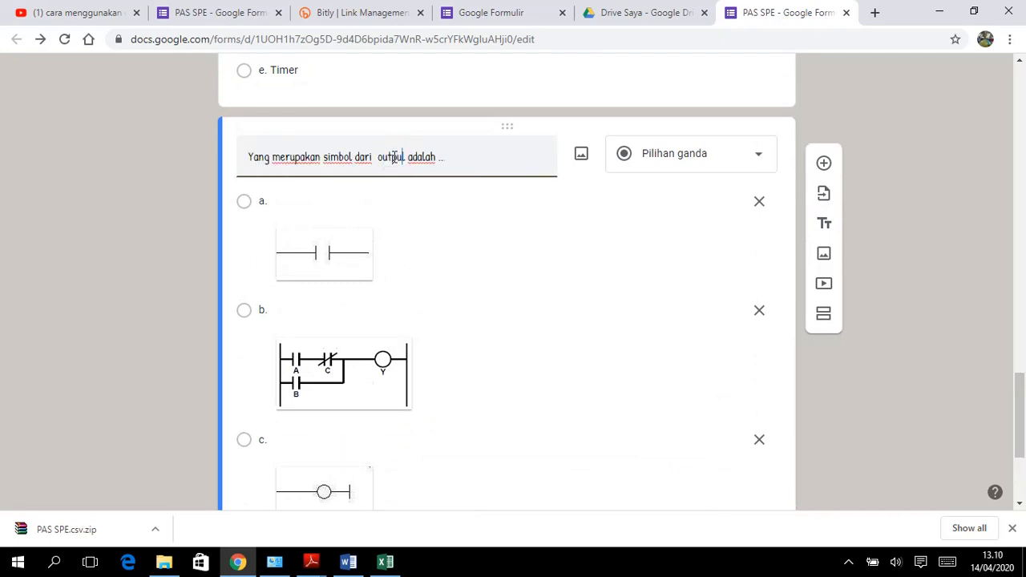
{"action": "key", "text": "BackSpace"}
{"action": "key", "text": "BackSpace"}
{"action": "key", "text": "BackSpace"}
{"action": "key", "text": "BackSpace"}
{"action": "key", "text": "BackSpace"}
{"action": "key", "text": "BackSpace"}
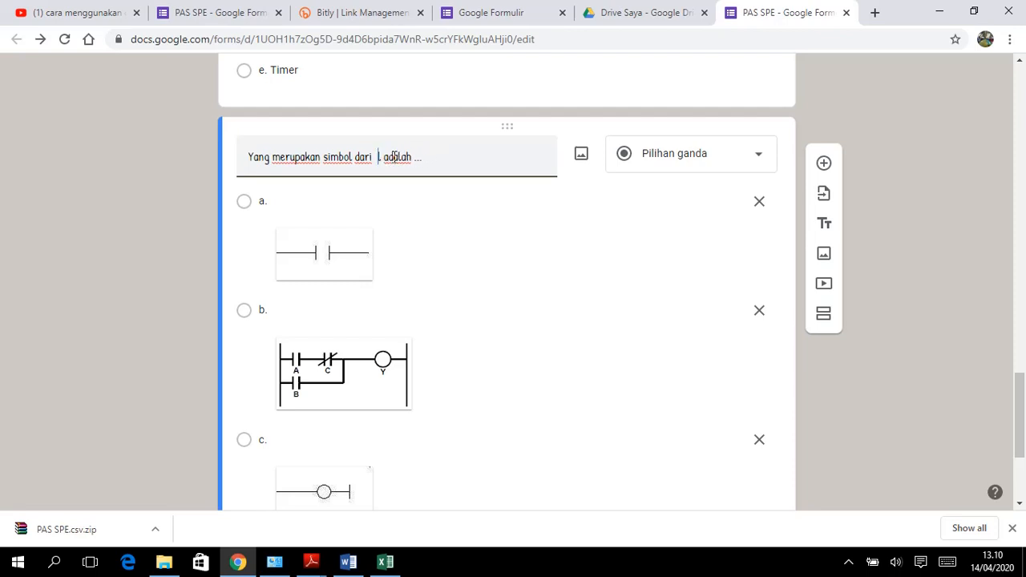
{"action": "type", "text": "coil"}
{"action": "scroll", "coordinate": [529, 257], "scroll_direction": "down", "scroll_amount": 3}
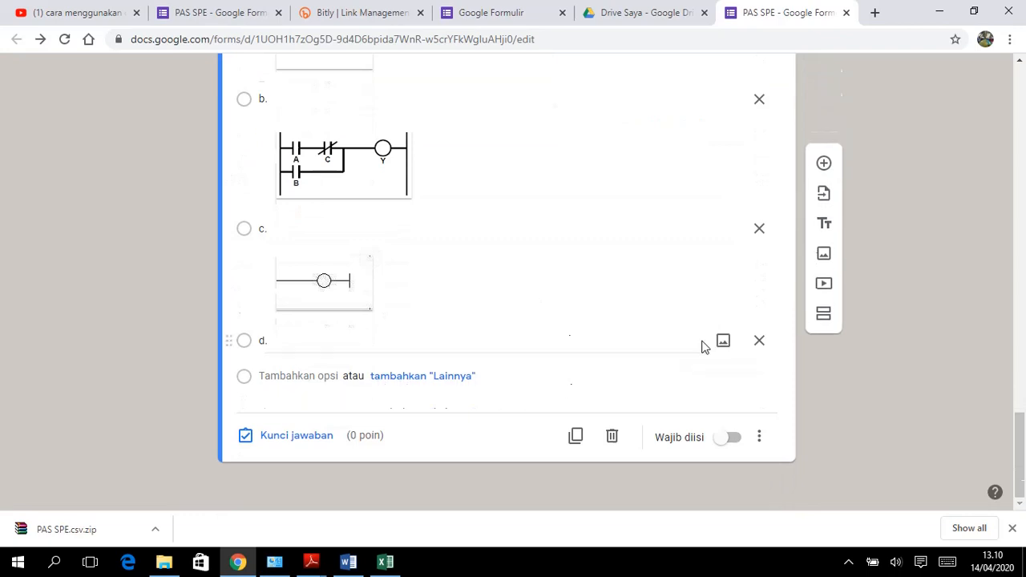
- Attach the OR ladder-diagram image to option d. and add a fifth option 'e'
{"action": "left_click", "coordinate": [724, 343]}
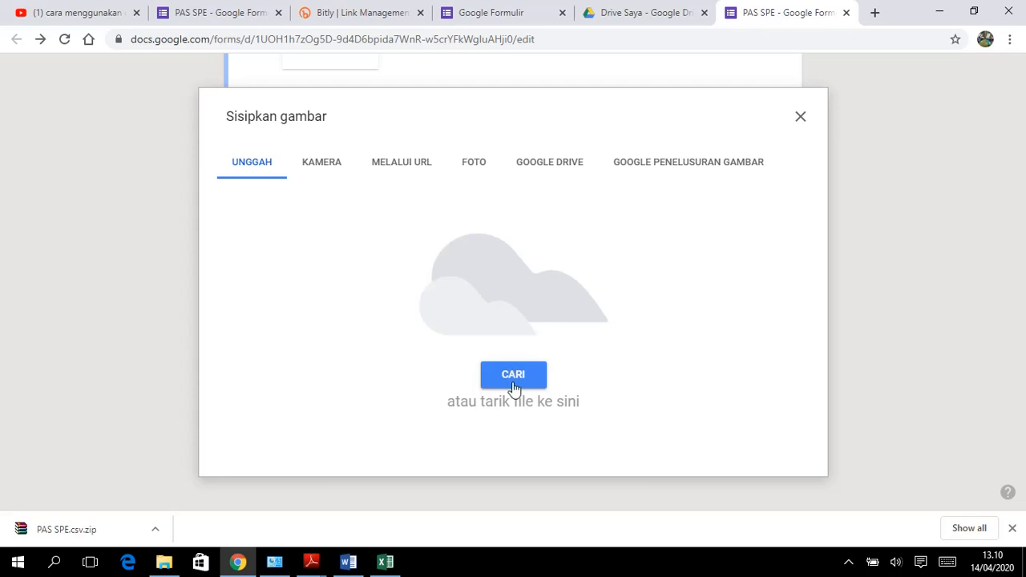
{"action": "left_click", "coordinate": [514, 376]}
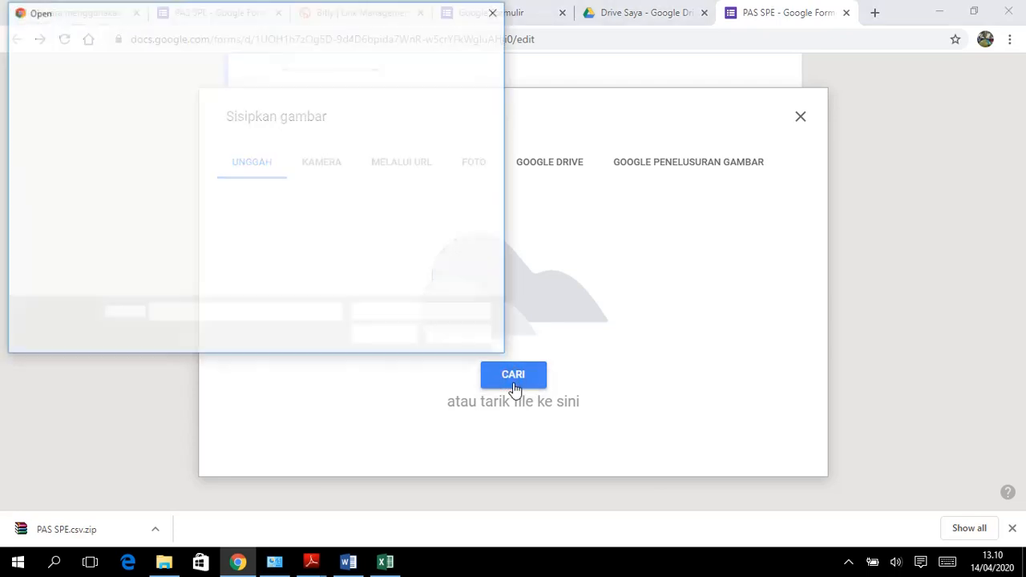
{"action": "scroll", "coordinate": [339, 250], "scroll_direction": "down", "scroll_amount": 5}
{"action": "scroll", "coordinate": [338, 250], "scroll_direction": "down", "scroll_amount": 8}
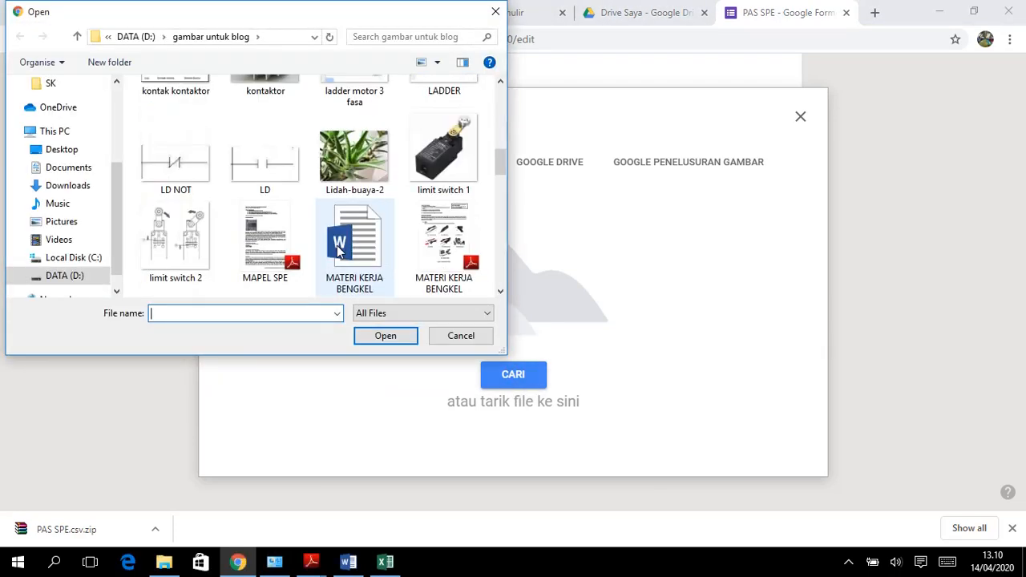
{"action": "left_click", "coordinate": [355, 165]}
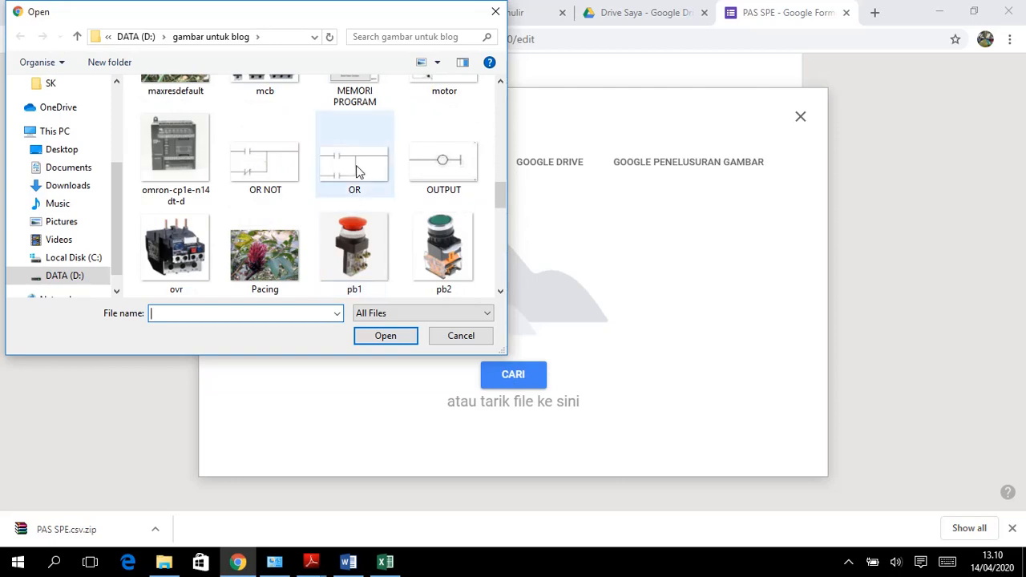
{"action": "left_click", "coordinate": [383, 338]}
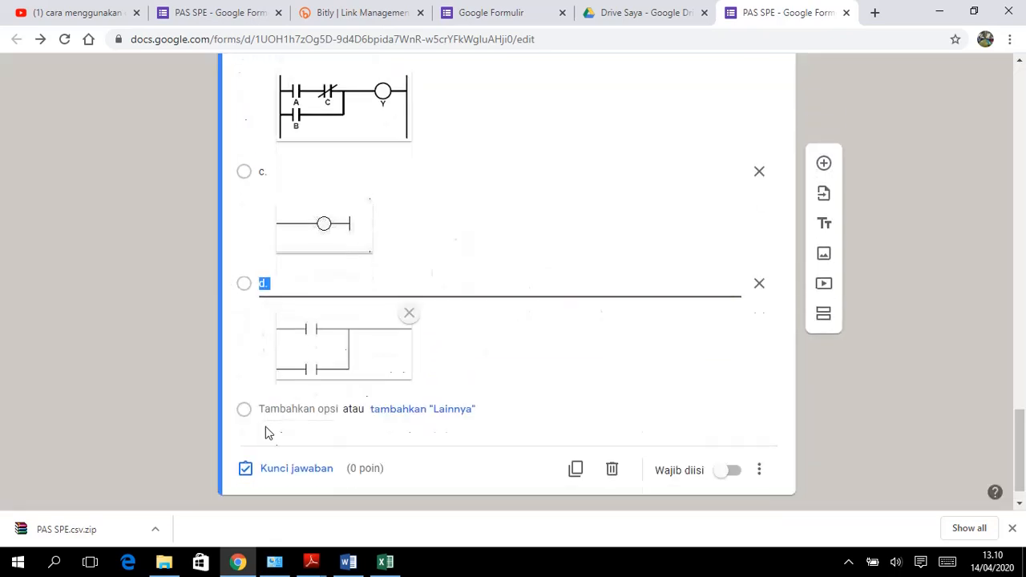
{"action": "left_click", "coordinate": [275, 410]}
{"action": "type", "text": "e."}
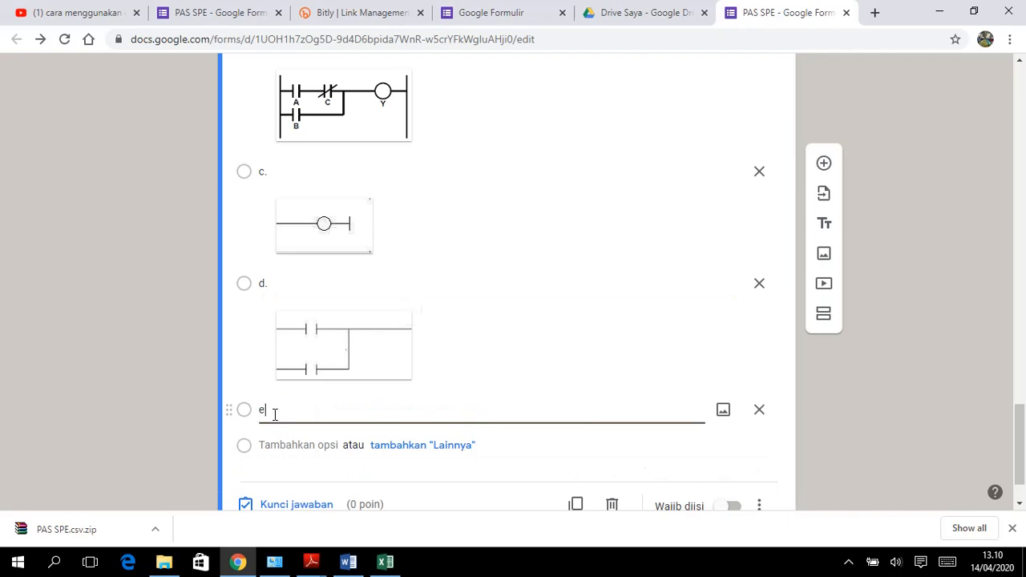
- Attach the OR NOT ladder-diagram image to option e
{"action": "left_click", "coordinate": [725, 409]}
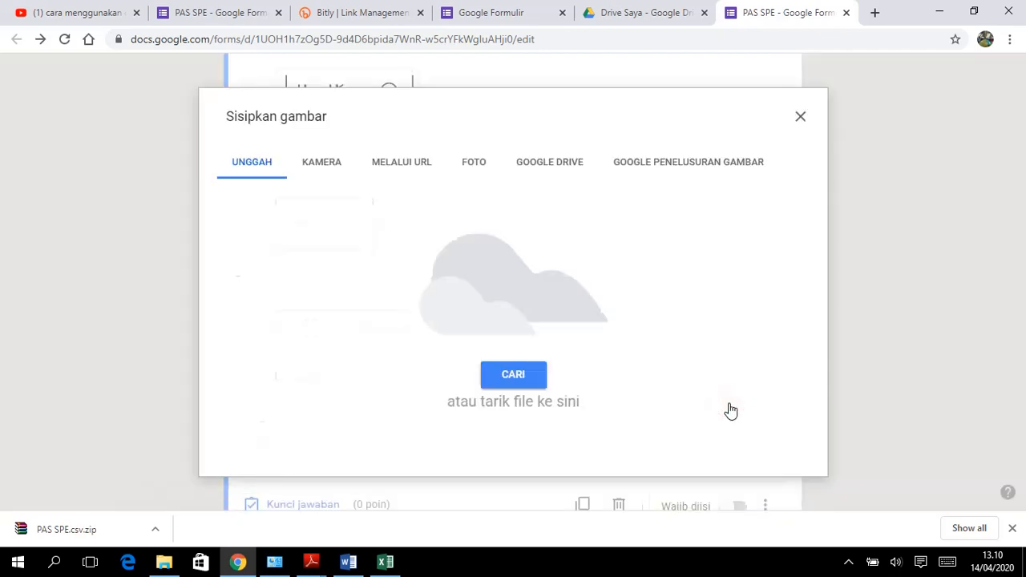
{"action": "left_click", "coordinate": [514, 388]}
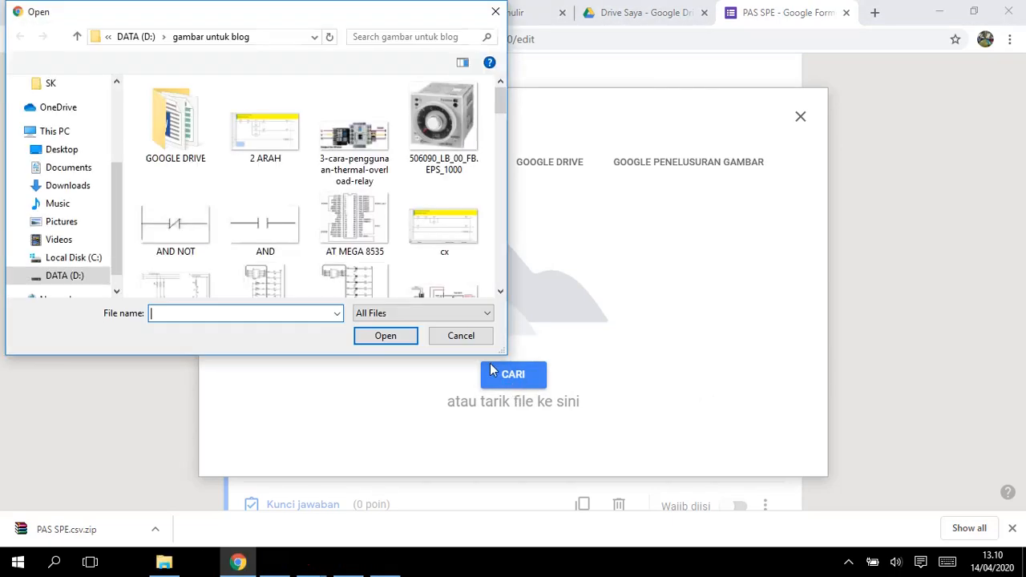
{"action": "scroll", "coordinate": [285, 192], "scroll_direction": "down", "scroll_amount": 1}
{"action": "scroll", "coordinate": [286, 192], "scroll_direction": "down", "scroll_amount": 8}
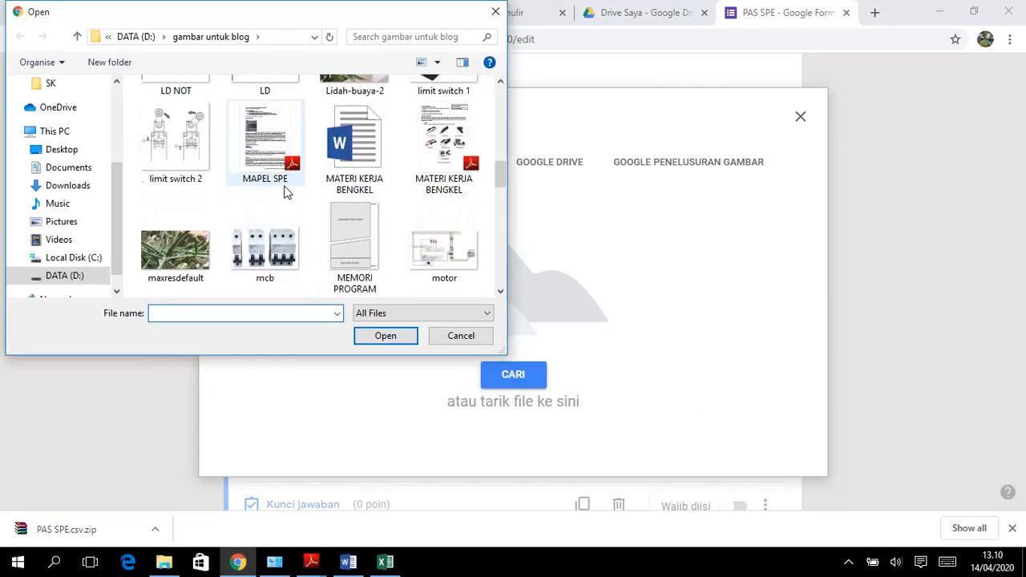
{"action": "scroll", "coordinate": [285, 192], "scroll_direction": "down", "scroll_amount": 1}
{"action": "left_click", "coordinate": [281, 240]}
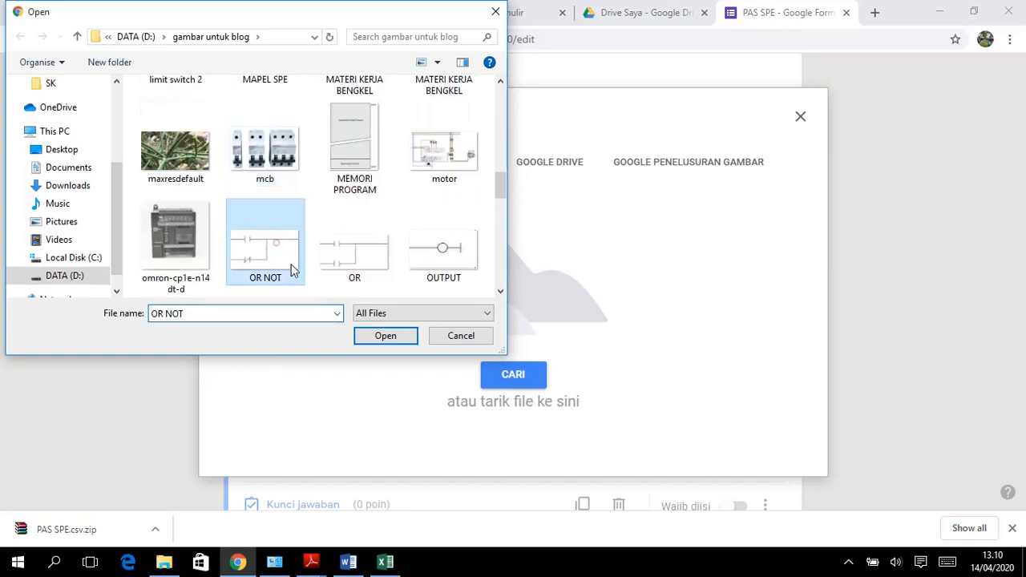
{"action": "left_click", "coordinate": [385, 336]}
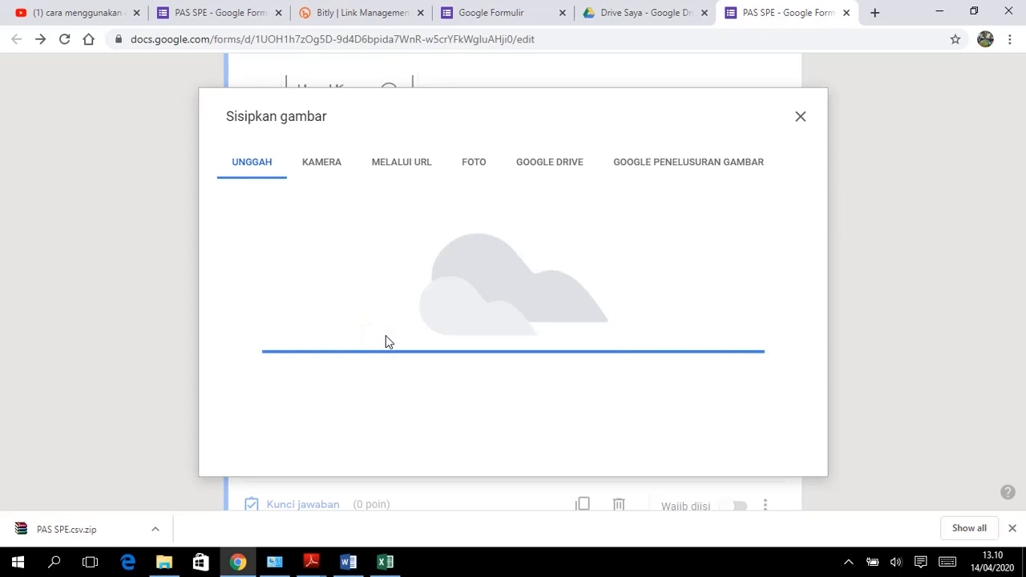
- Open the answer key for the coil question
{"action": "scroll", "coordinate": [439, 395], "scroll_direction": "down", "scroll_amount": 1}
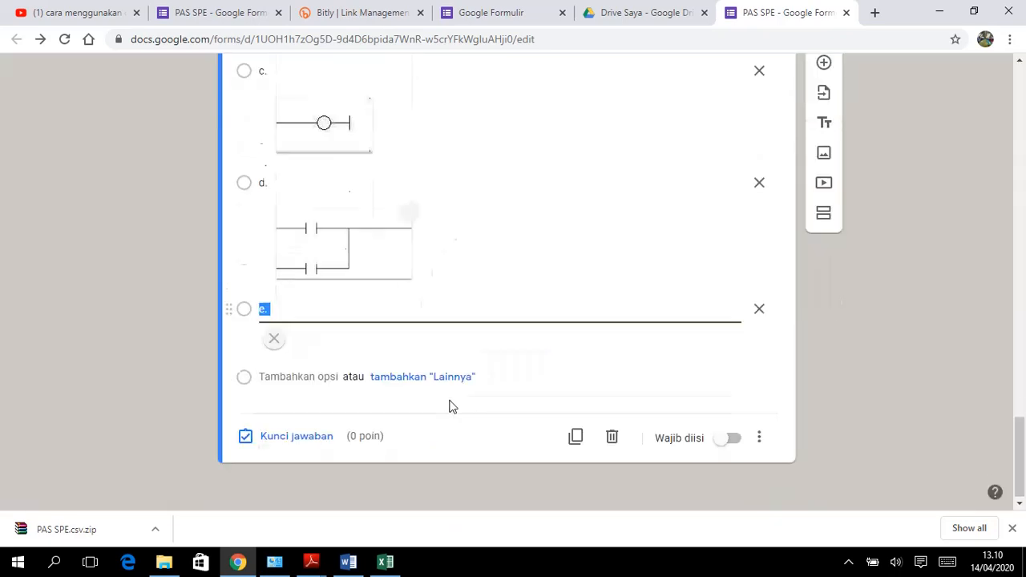
{"action": "scroll", "coordinate": [449, 407], "scroll_direction": "down", "scroll_amount": 1}
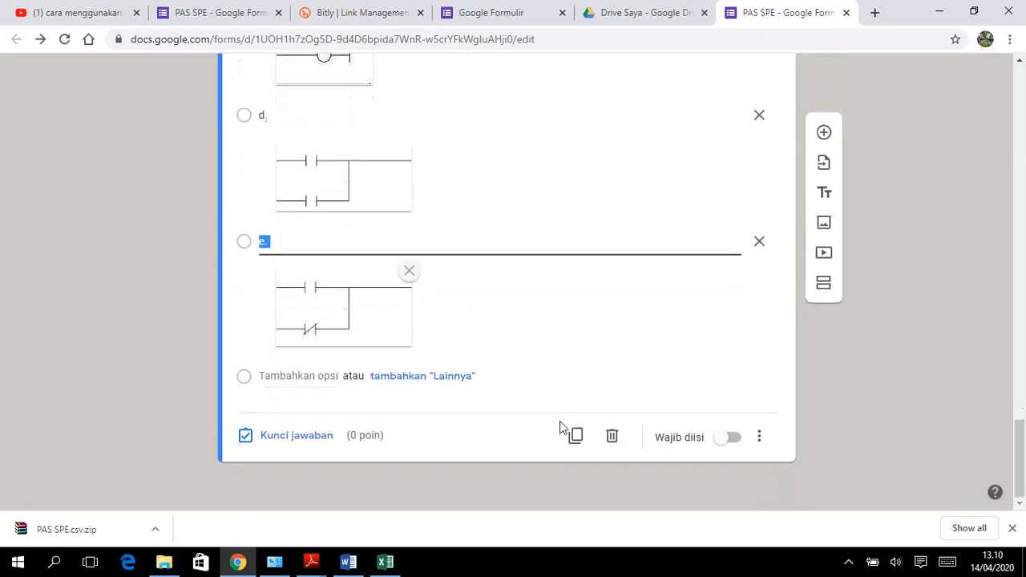
{"action": "left_click", "coordinate": [298, 434]}
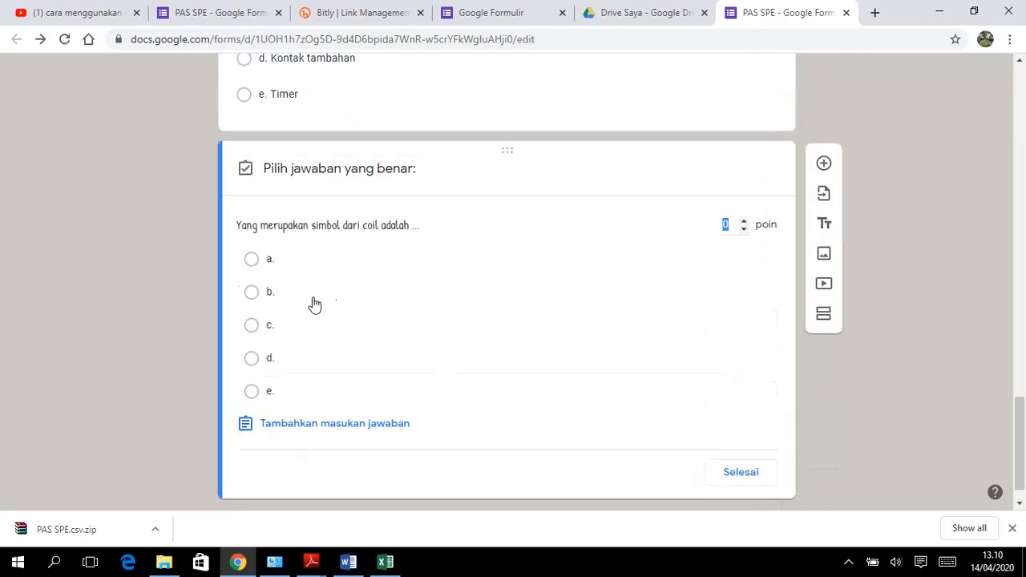
- Enter the point value, mark option c. (coil symbol) as correct, and close the answer key
{"action": "scroll", "coordinate": [388, 362], "scroll_direction": "down", "scroll_amount": 1}
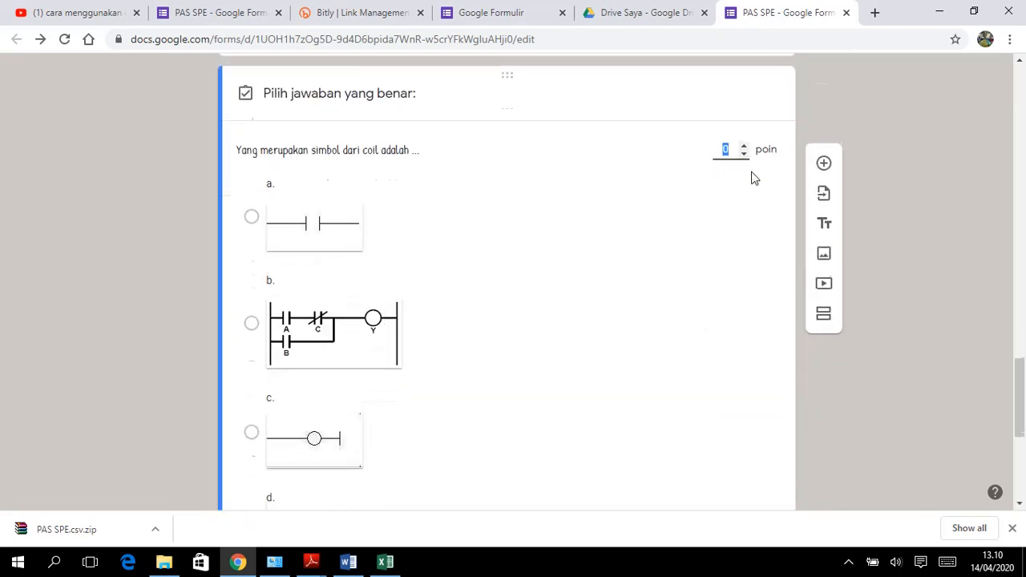
{"action": "type", "text": "2"}
{"action": "type", "text": "0"}
{"action": "scroll", "coordinate": [529, 270], "scroll_direction": "down", "scroll_amount": 2}
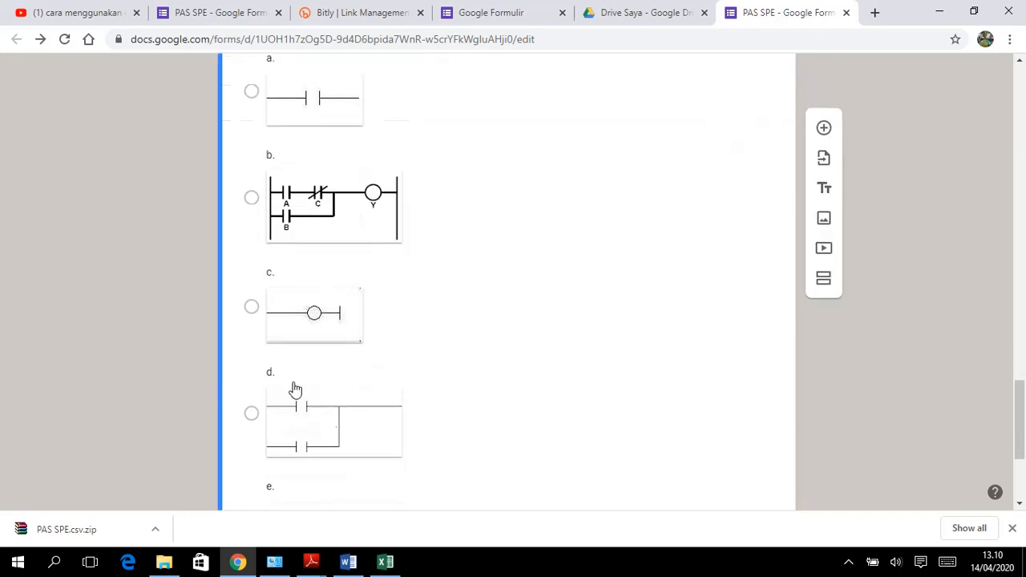
{"action": "left_click", "coordinate": [253, 310]}
{"action": "scroll", "coordinate": [561, 400], "scroll_direction": "down", "scroll_amount": 2}
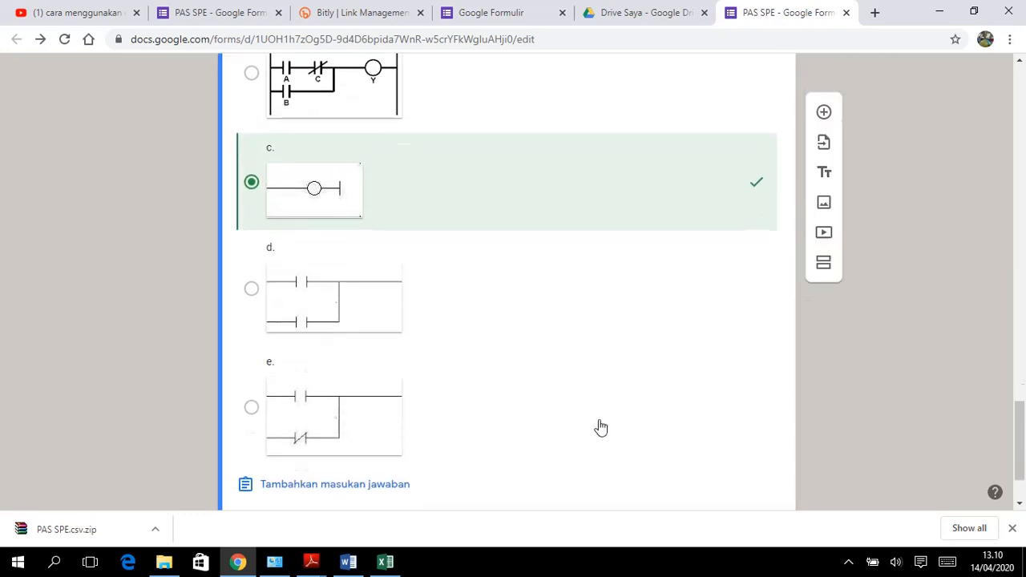
{"action": "scroll", "coordinate": [681, 461], "scroll_direction": "down", "scroll_amount": 2}
{"action": "left_click", "coordinate": [748, 439]}
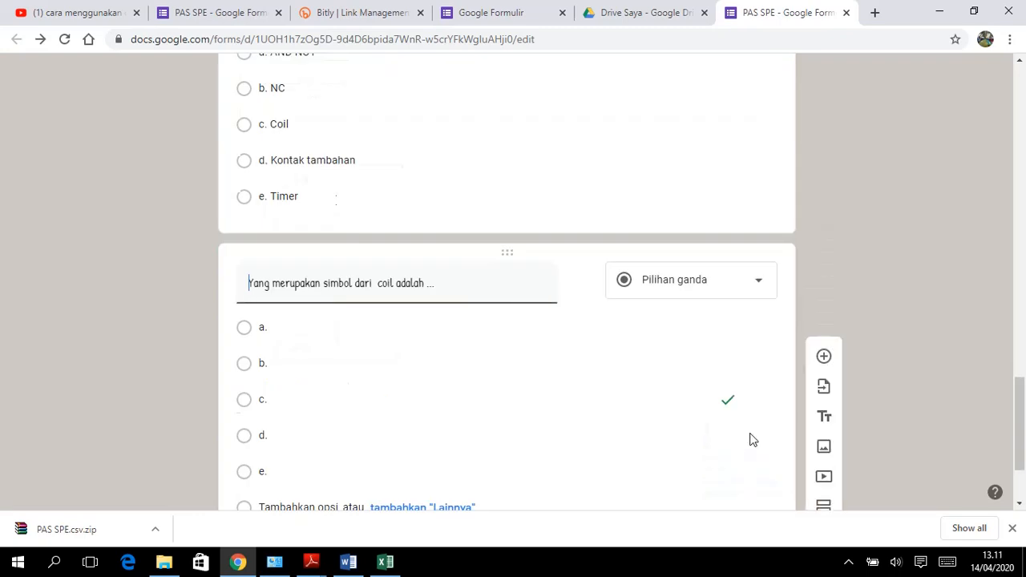
{"action": "scroll", "coordinate": [758, 328], "scroll_direction": "up", "scroll_amount": 5}
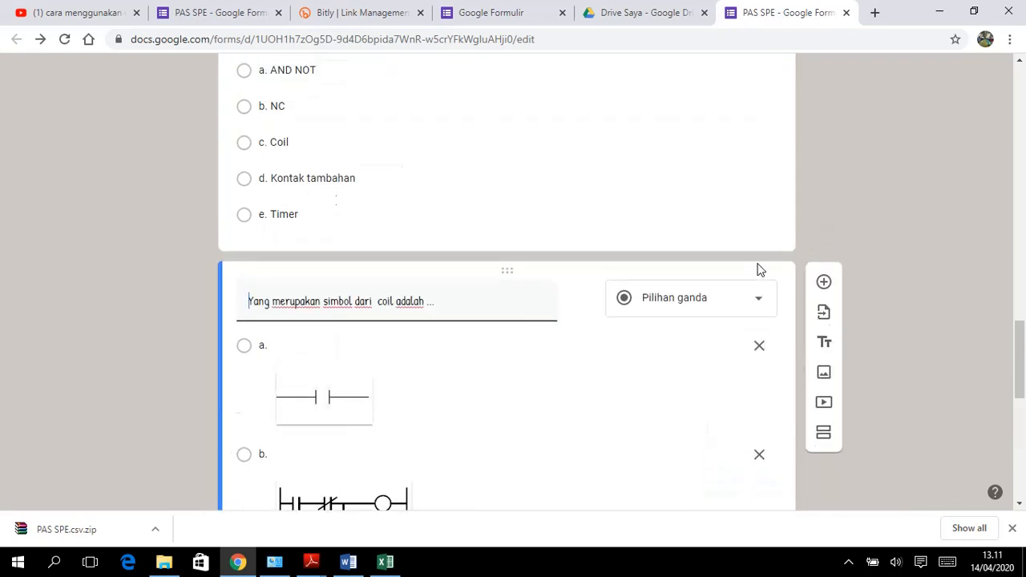
- Scroll up to the top of the PAS SPE exam form and its header
{"action": "scroll", "coordinate": [758, 270], "scroll_direction": "up", "scroll_amount": 2}
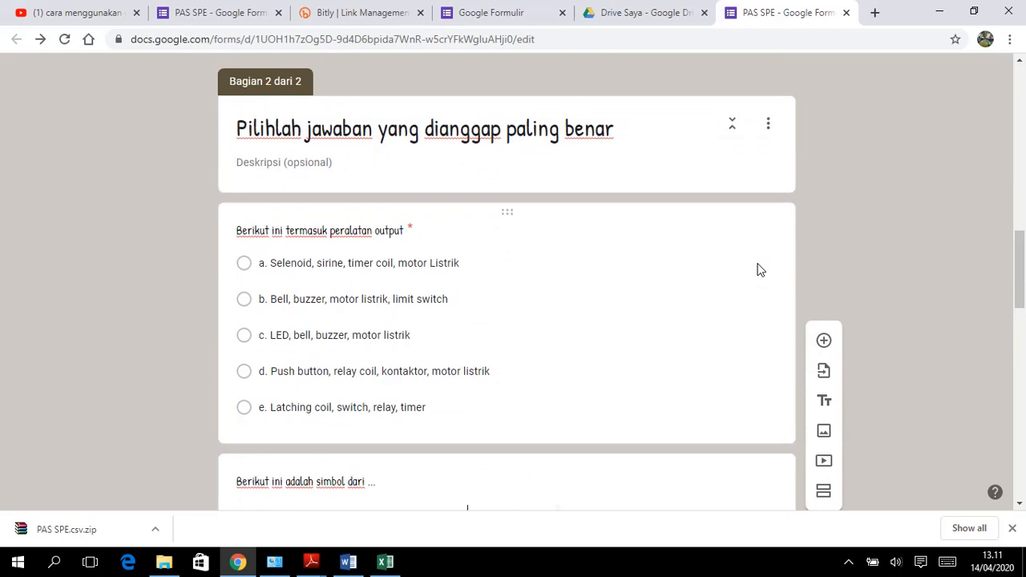
{"action": "scroll", "coordinate": [929, 318], "scroll_direction": "up", "scroll_amount": 4}
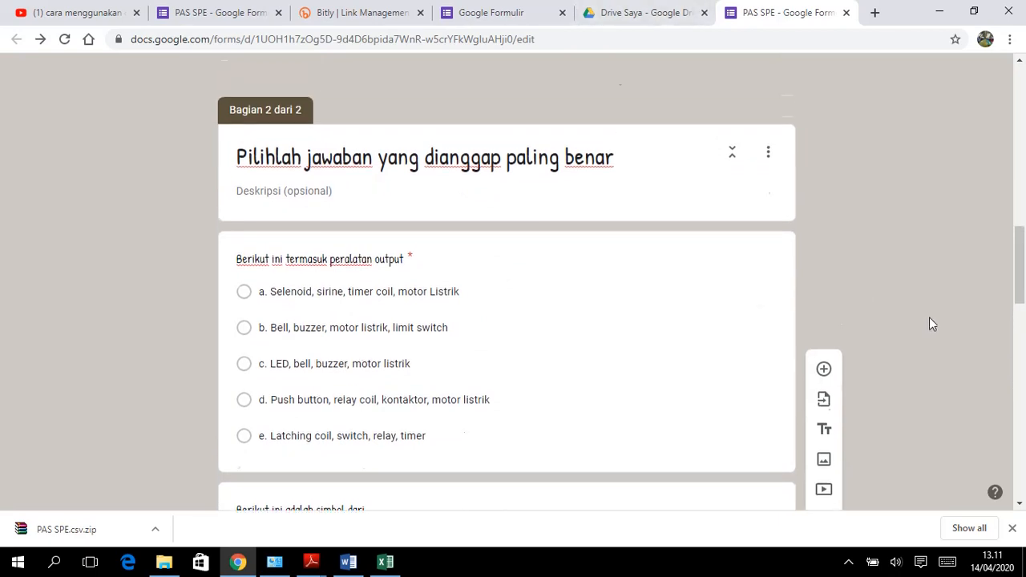
{"action": "scroll", "coordinate": [929, 317], "scroll_direction": "up", "scroll_amount": 4}
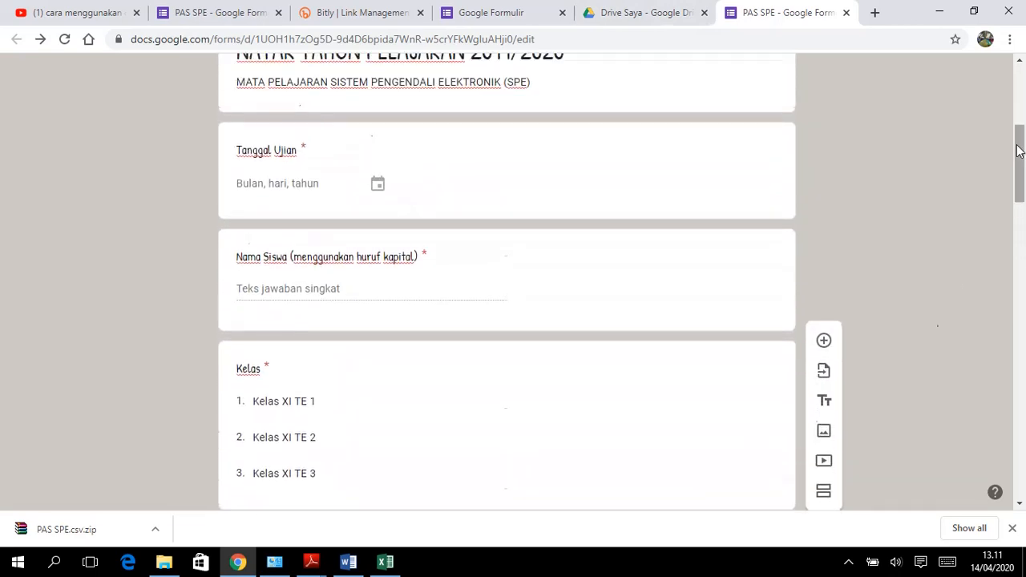
{"action": "scroll", "coordinate": [1017, 151], "scroll_direction": "up", "scroll_amount": 4}
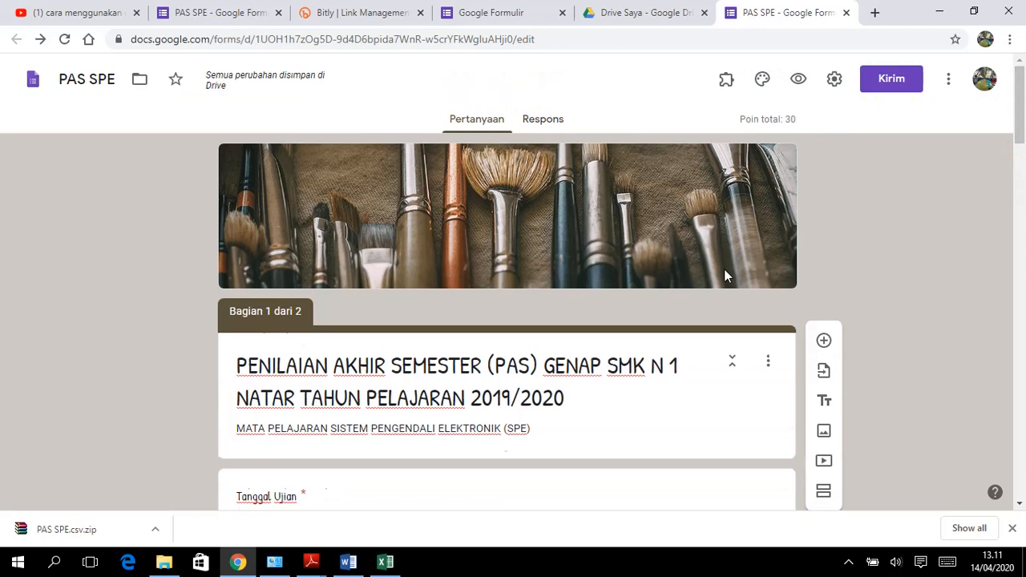
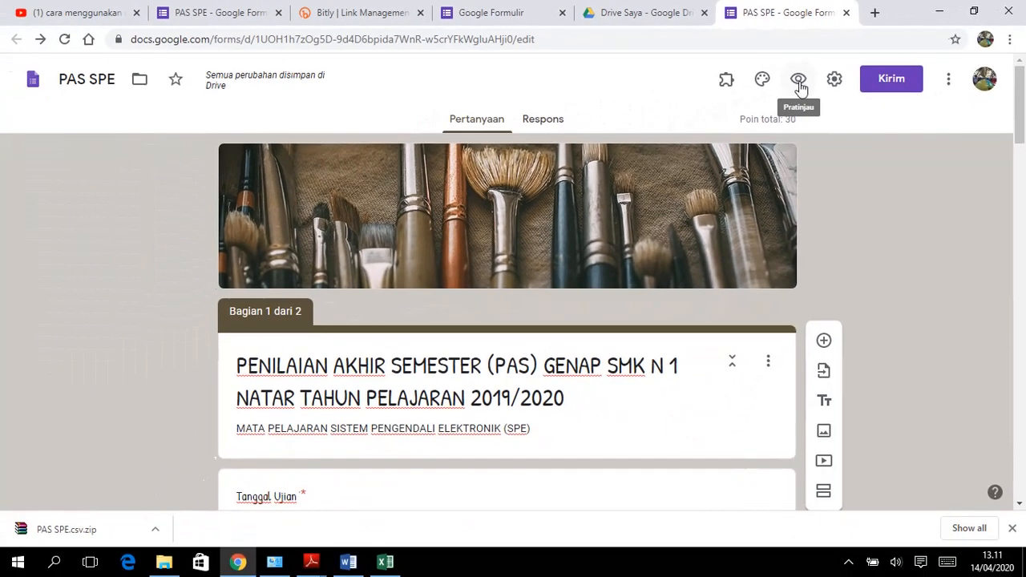
- Preview the exam form and set Tanggal Ujian to 20 April 2020
{"action": "left_click", "coordinate": [798, 81]}
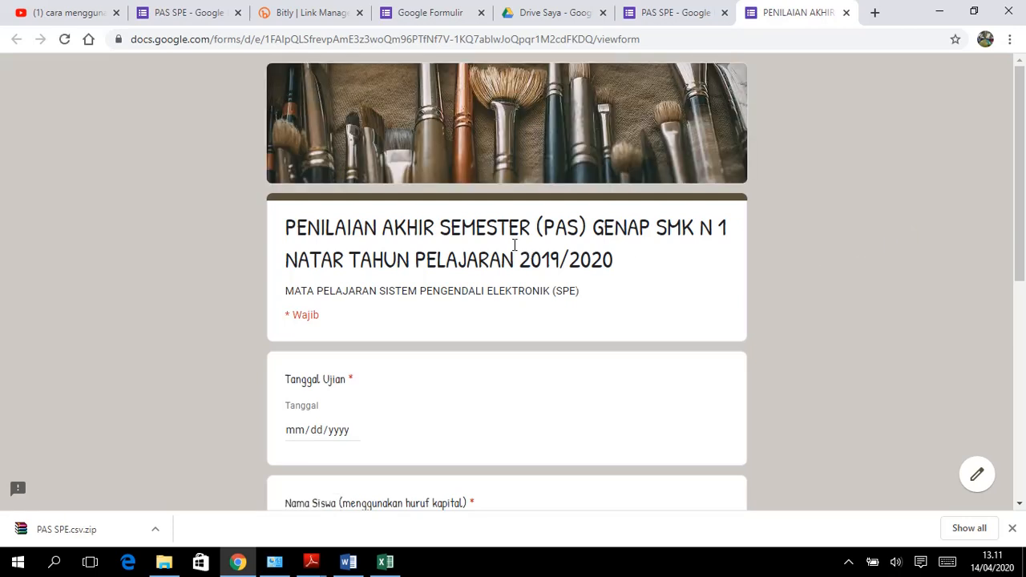
{"action": "scroll", "coordinate": [430, 213], "scroll_direction": "down", "scroll_amount": 3}
{"action": "scroll", "coordinate": [425, 243], "scroll_direction": "down", "scroll_amount": 3}
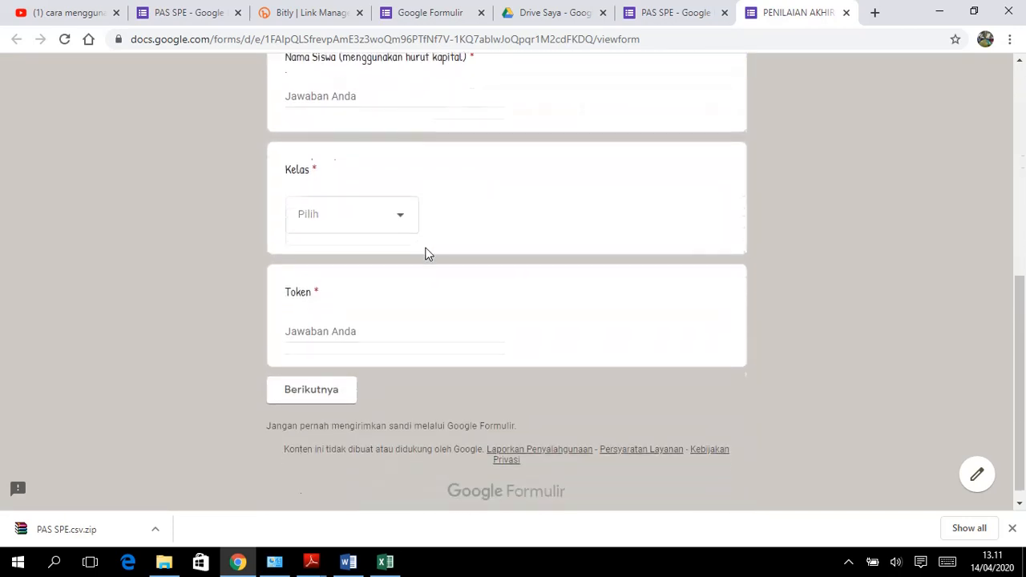
{"action": "scroll", "coordinate": [425, 250], "scroll_direction": "up", "scroll_amount": 4}
{"action": "scroll", "coordinate": [417, 272], "scroll_direction": "up", "scroll_amount": 2}
{"action": "scroll", "coordinate": [377, 256], "scroll_direction": "down", "scroll_amount": 2}
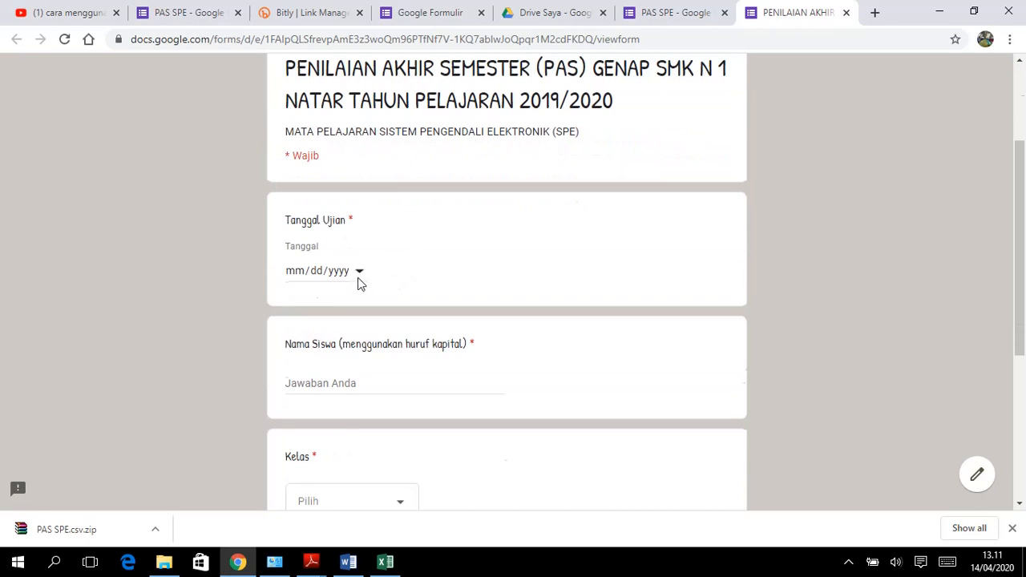
{"action": "left_click", "coordinate": [359, 277]}
{"action": "left_click", "coordinate": [359, 273]}
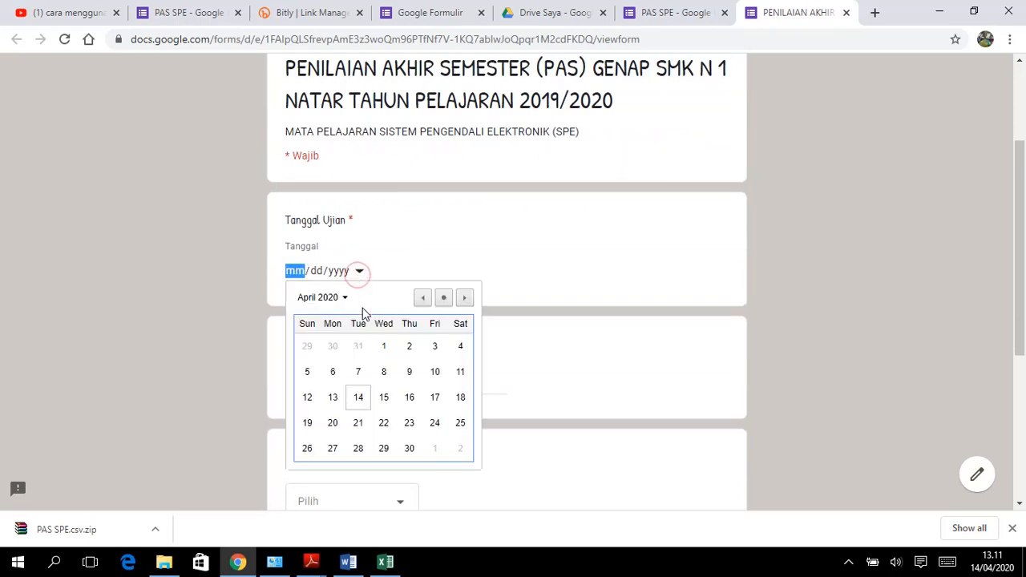
{"action": "left_click", "coordinate": [332, 422]}
- Enter the student's name and choose Kelas XI TE 1 as the class
{"action": "scroll", "coordinate": [332, 424], "scroll_direction": "down", "scroll_amount": 2}
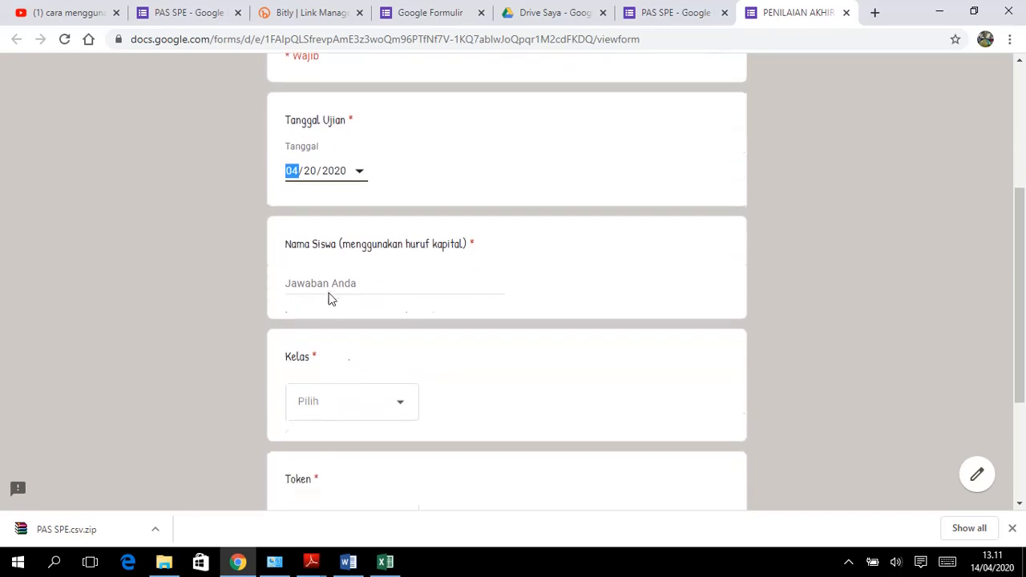
{"action": "left_click", "coordinate": [333, 283]}
{"action": "type", "text": "ANDI"}
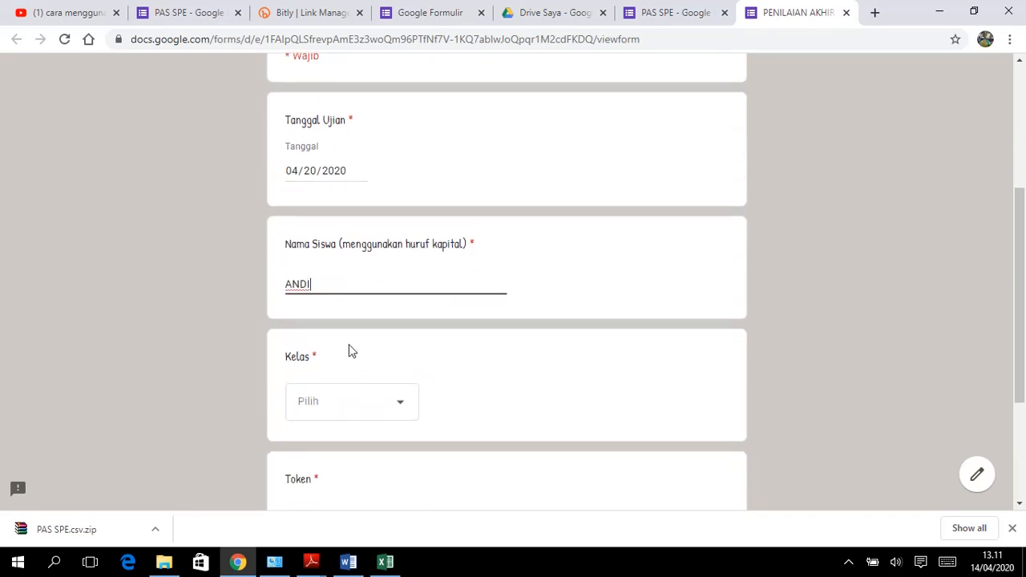
{"action": "scroll", "coordinate": [348, 353], "scroll_direction": "up", "scroll_amount": 1}
{"action": "scroll", "coordinate": [361, 401], "scroll_direction": "down", "scroll_amount": 2}
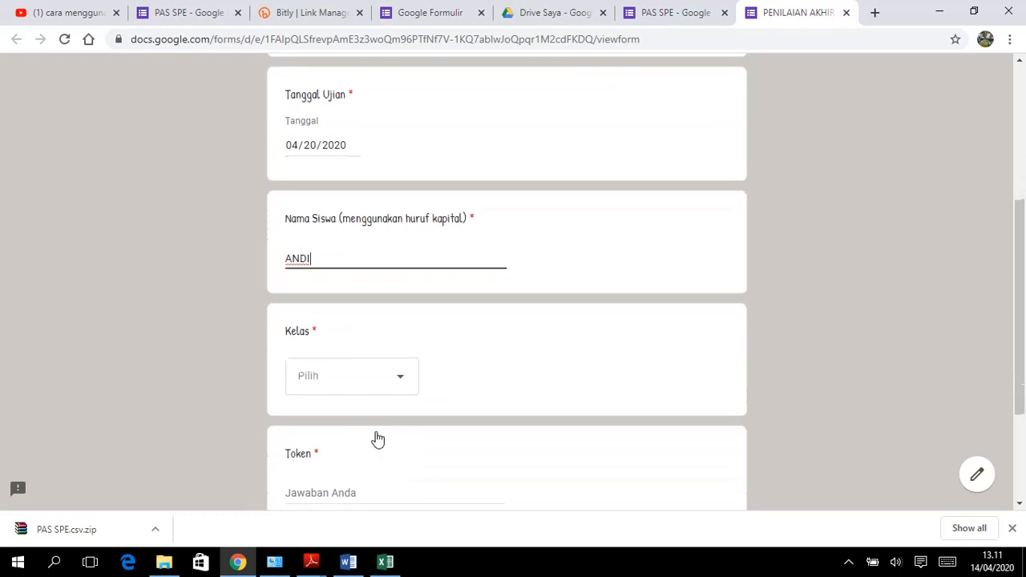
{"action": "left_click", "coordinate": [402, 380]}
{"action": "left_click", "coordinate": [347, 399]}
{"action": "scroll", "coordinate": [404, 426], "scroll_direction": "down", "scroll_amount": 3}
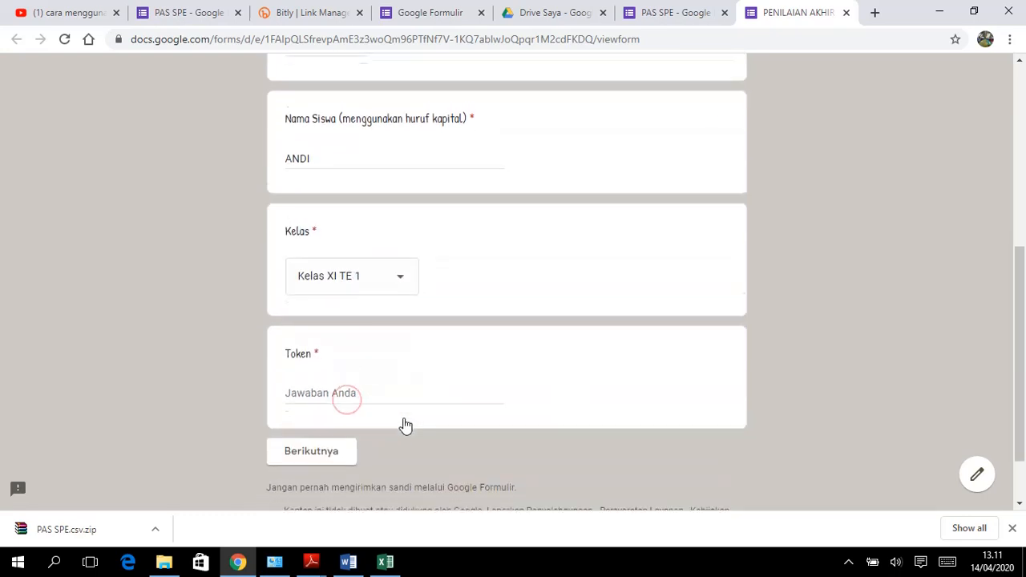
- Enter the access token, correct it after the invalid-token error, and continue
{"action": "type", "text": "ujiandisekolah"}
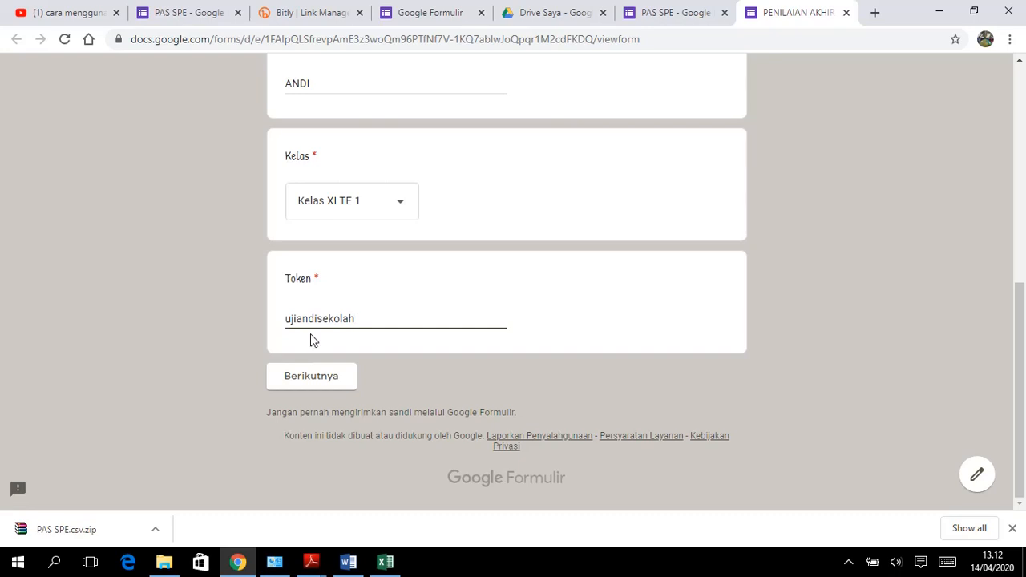
{"action": "left_click", "coordinate": [295, 377]}
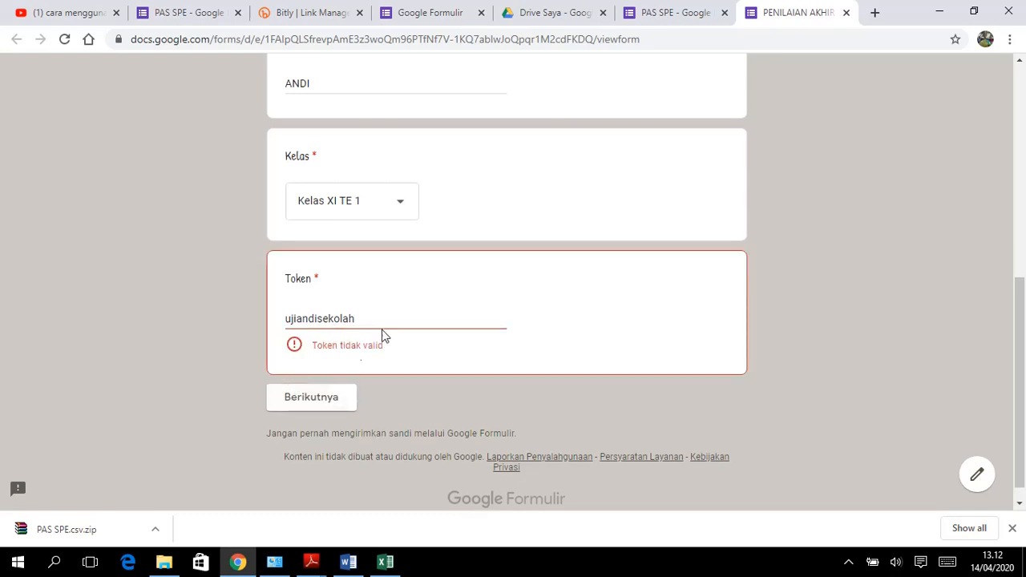
{"action": "key", "text": "BackSpace"}
{"action": "key", "text": "BackSpace"}
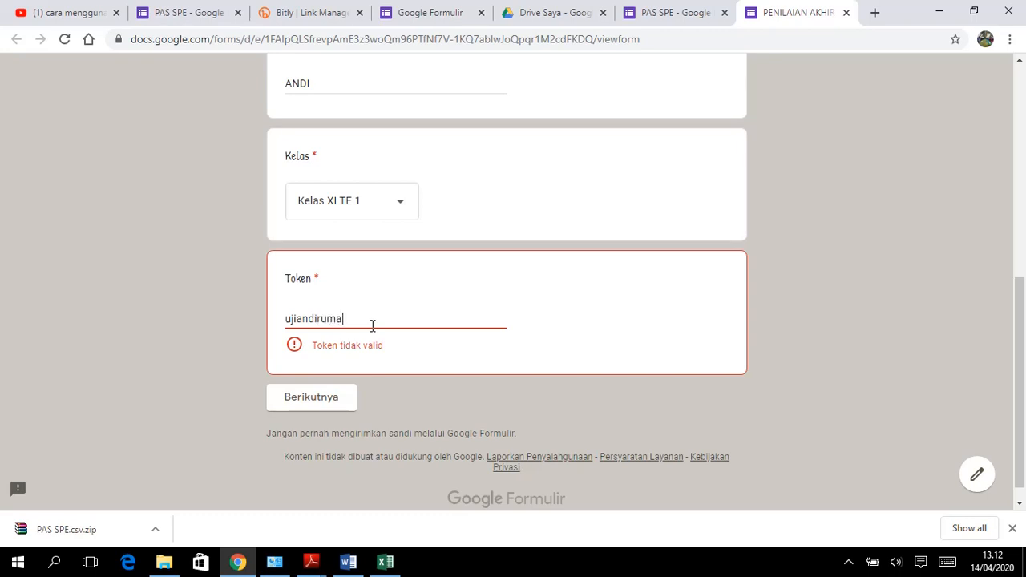
{"action": "type", "text": "h"}
{"action": "left_click", "coordinate": [325, 378]}
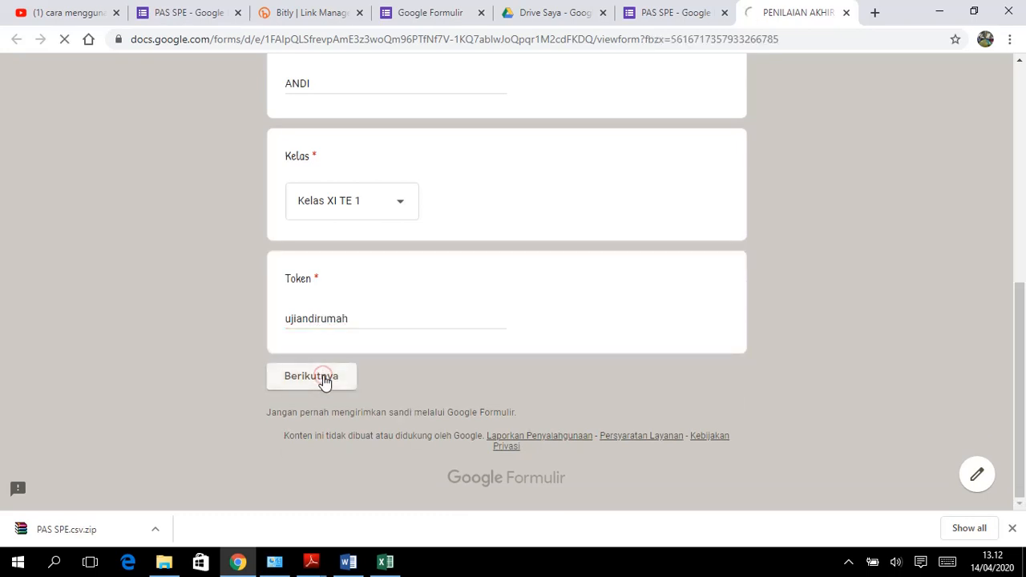
- Answer option c for the output-equipment question and pick an answer for the symbol question
{"action": "scroll", "coordinate": [534, 218], "scroll_direction": "down", "scroll_amount": 1}
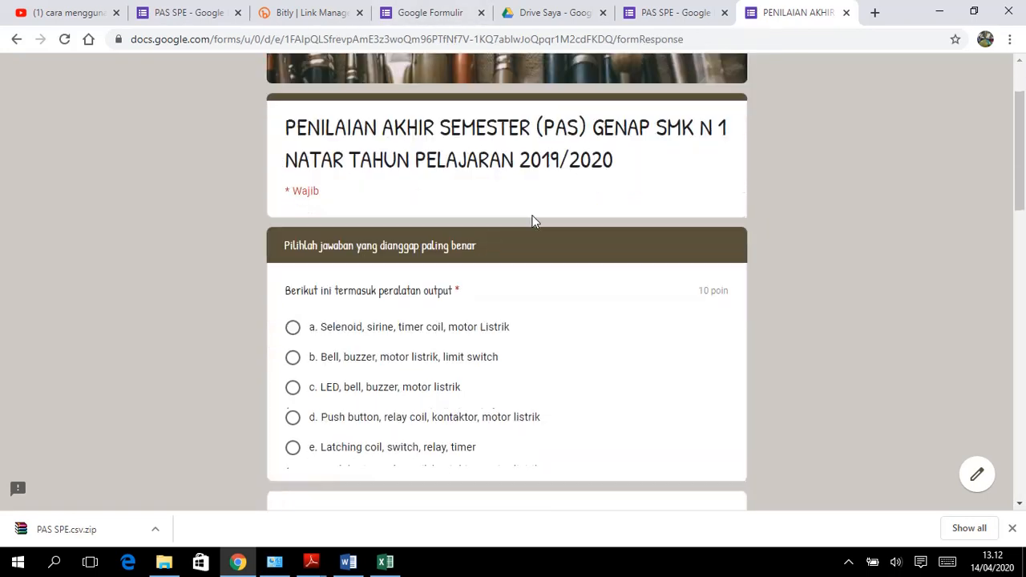
{"action": "scroll", "coordinate": [533, 222], "scroll_direction": "down", "scroll_amount": 1}
{"action": "left_click", "coordinate": [292, 287]}
{"action": "scroll", "coordinate": [406, 317], "scroll_direction": "down", "scroll_amount": 2}
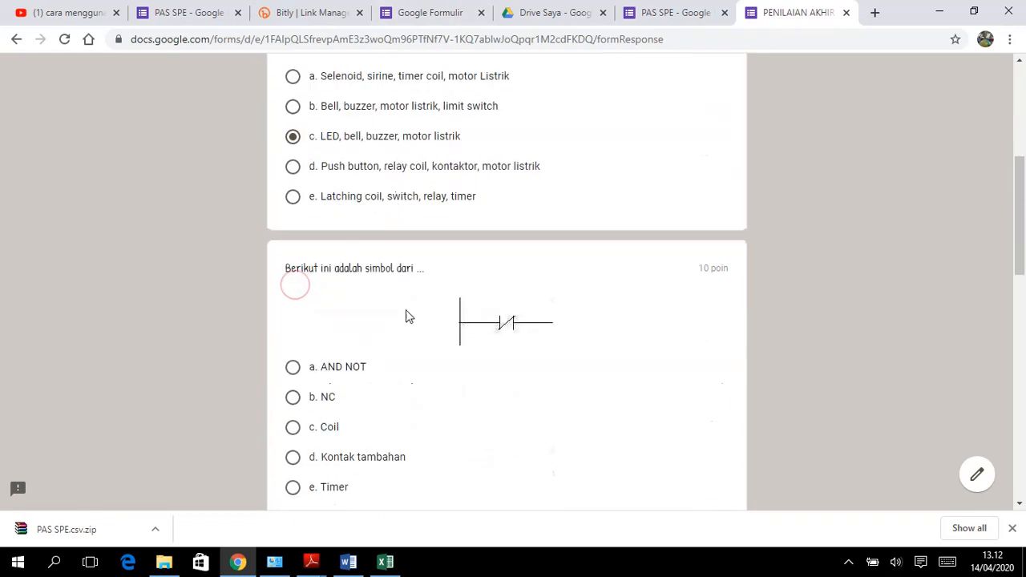
{"action": "scroll", "coordinate": [406, 316], "scroll_direction": "down", "scroll_amount": 3}
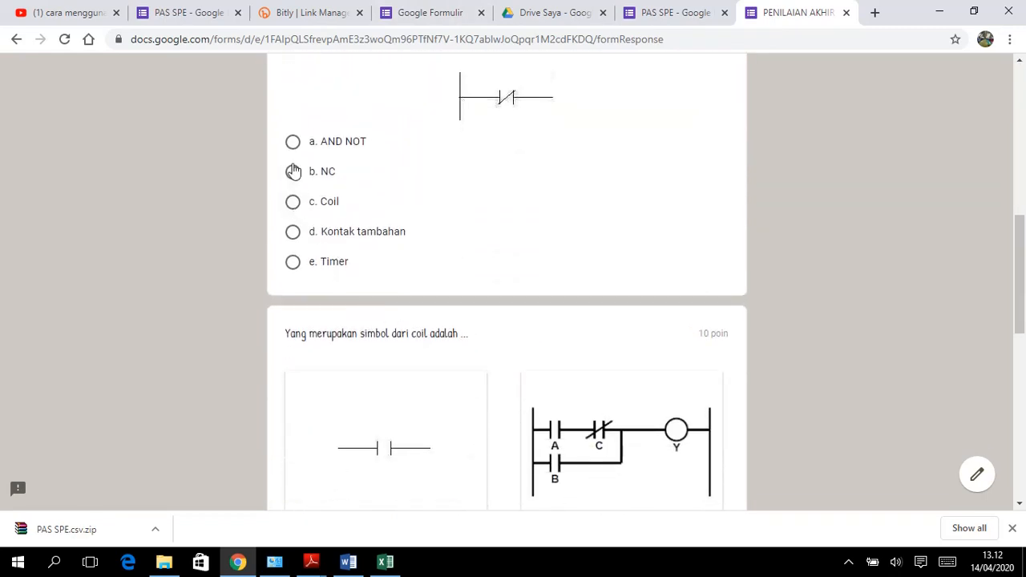
{"action": "left_click", "coordinate": [293, 142]}
- Choose drawing c as the coil symbol and submit the quiz with Kirim
{"action": "scroll", "coordinate": [414, 298], "scroll_direction": "down", "scroll_amount": 3}
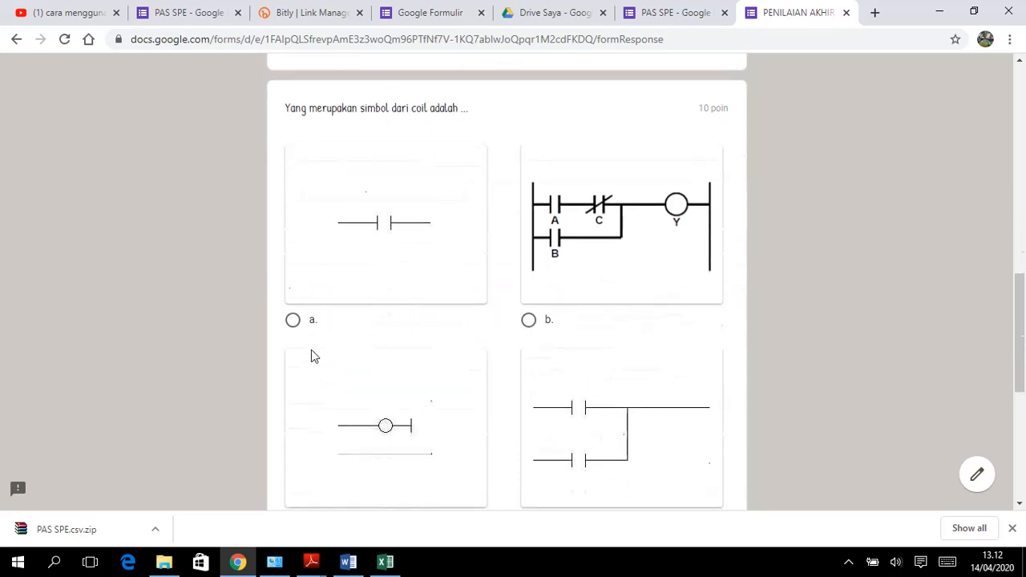
{"action": "scroll", "coordinate": [320, 359], "scroll_direction": "down", "scroll_amount": 1}
{"action": "scroll", "coordinate": [433, 337], "scroll_direction": "up", "scroll_amount": 1}
{"action": "scroll", "coordinate": [464, 369], "scroll_direction": "down", "scroll_amount": 2}
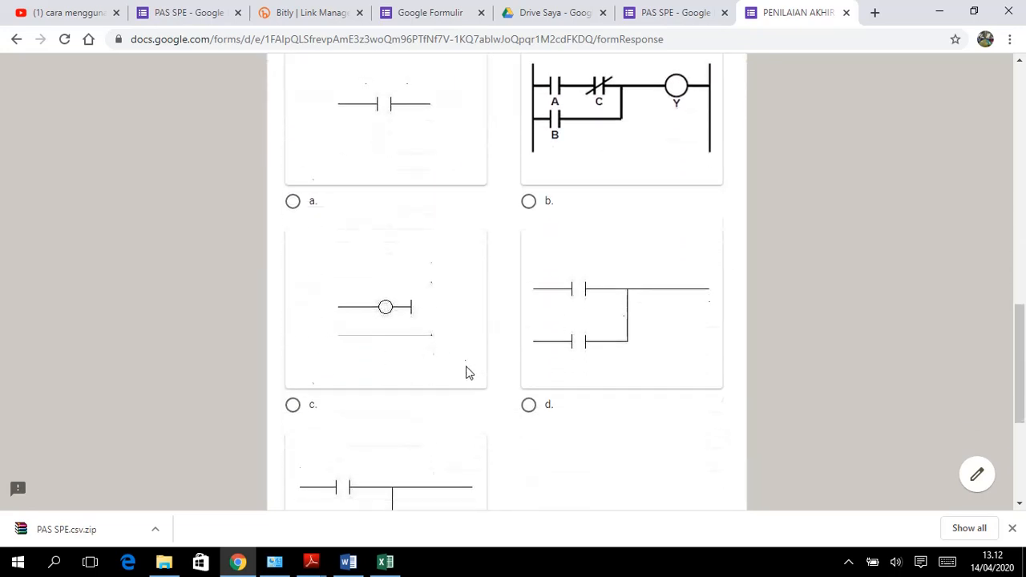
{"action": "scroll", "coordinate": [469, 373], "scroll_direction": "down", "scroll_amount": 1}
{"action": "left_click", "coordinate": [293, 350]}
{"action": "scroll", "coordinate": [430, 357], "scroll_direction": "down", "scroll_amount": 2}
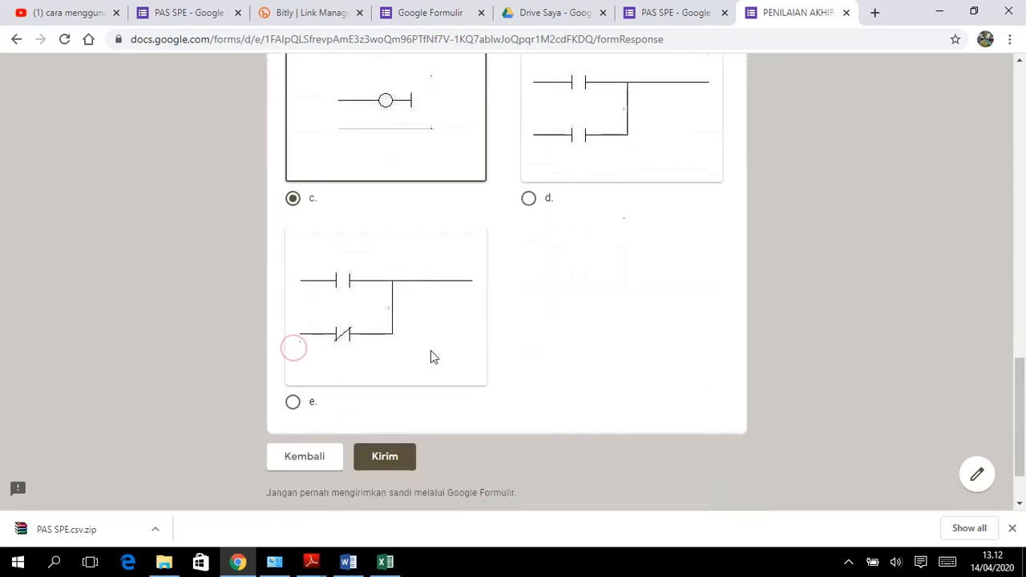
{"action": "scroll", "coordinate": [430, 357], "scroll_direction": "down", "scroll_amount": 2}
{"action": "left_click", "coordinate": [383, 378]}
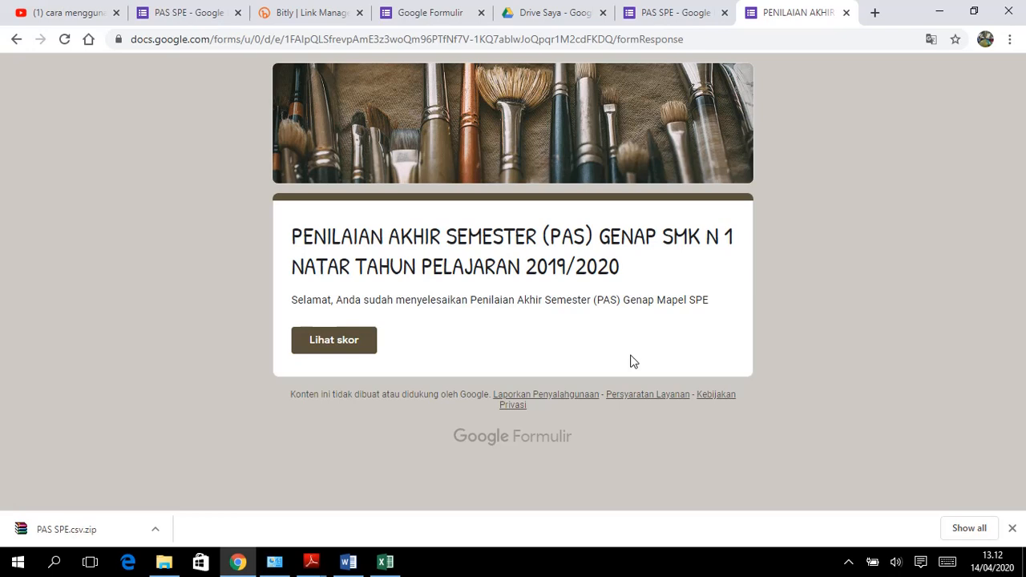
- Open Lihat skor to see the response's 30/30 total points
{"action": "left_click", "coordinate": [331, 344]}
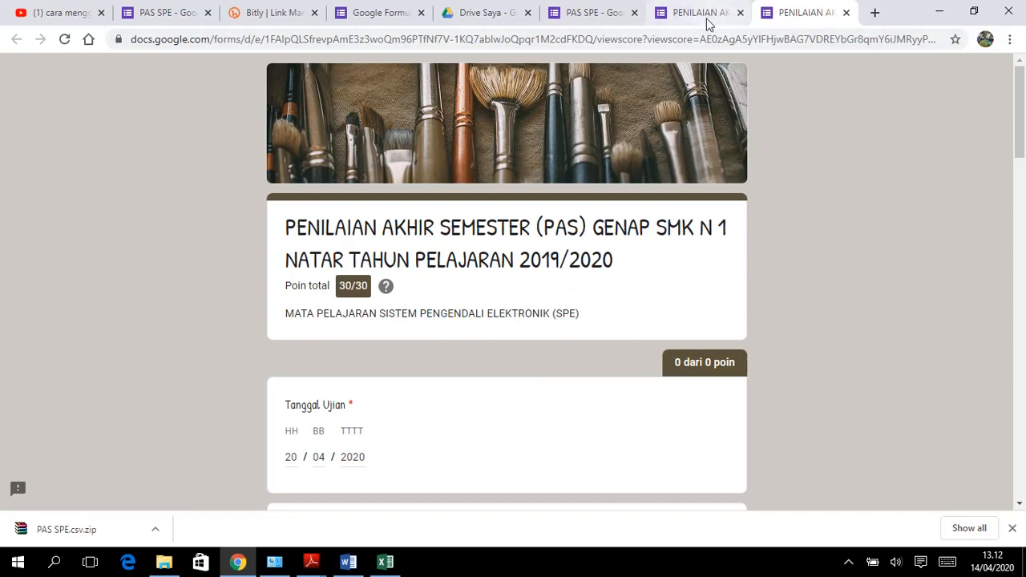
- Return to the PAS SPE editor, now with 1 response, and choose Tambahkan kolaborator from Kirim
{"action": "left_click", "coordinate": [585, 15]}
{"action": "scroll", "coordinate": [545, 286], "scroll_direction": "down", "scroll_amount": 2}
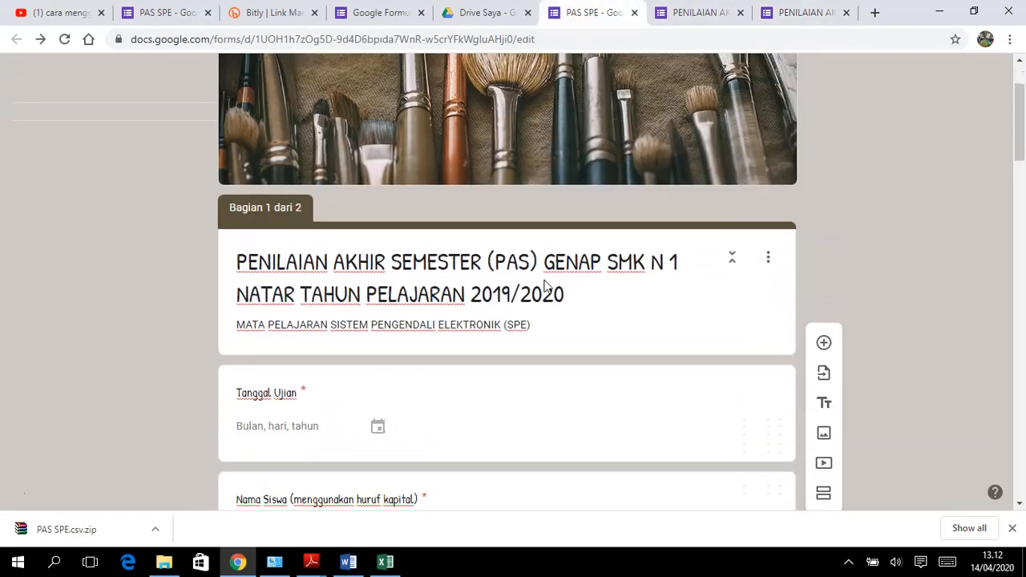
{"action": "scroll", "coordinate": [545, 286], "scroll_direction": "up", "scroll_amount": 2}
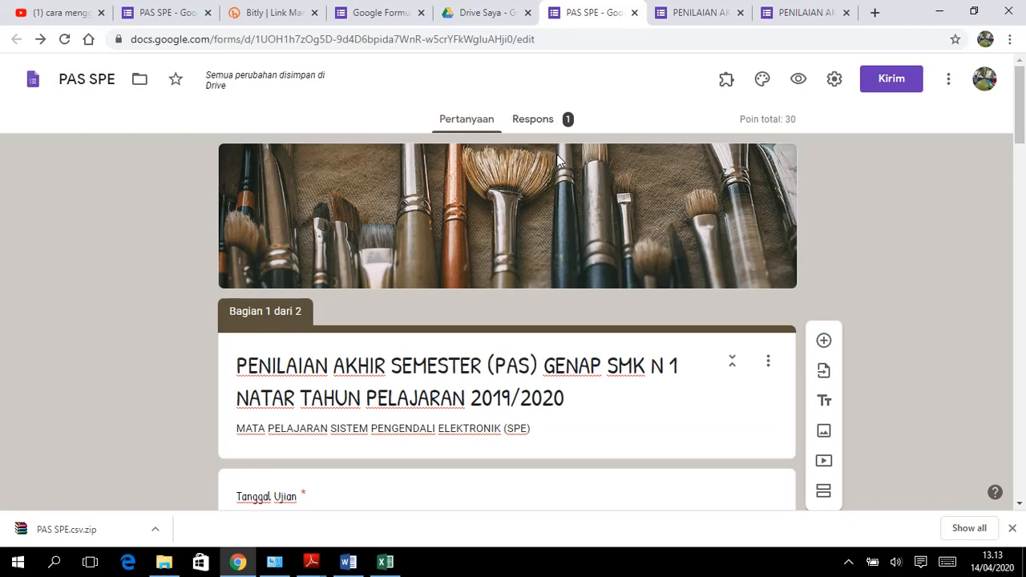
{"action": "left_click", "coordinate": [898, 92]}
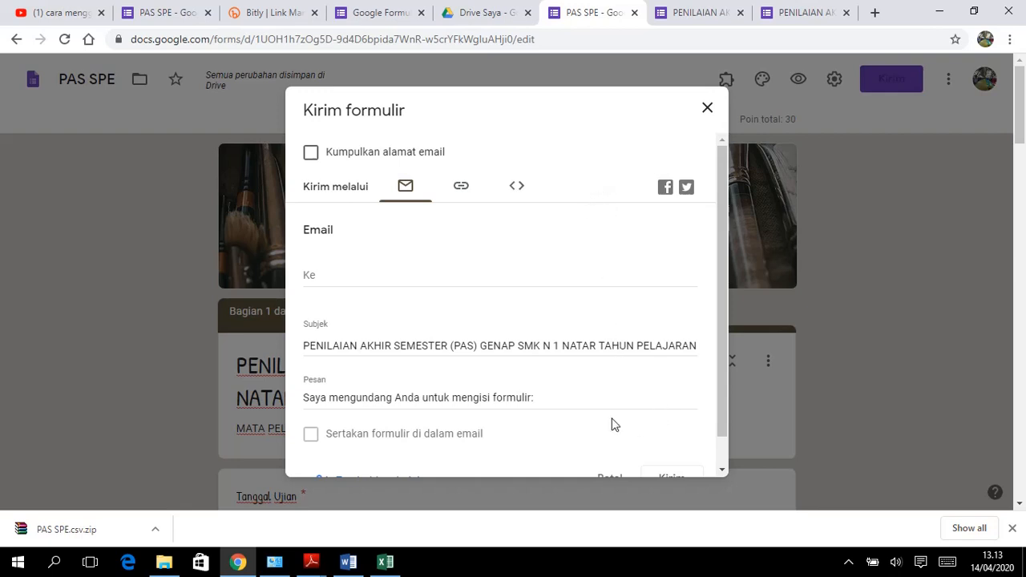
{"action": "scroll", "coordinate": [609, 422], "scroll_direction": "down", "scroll_amount": 1}
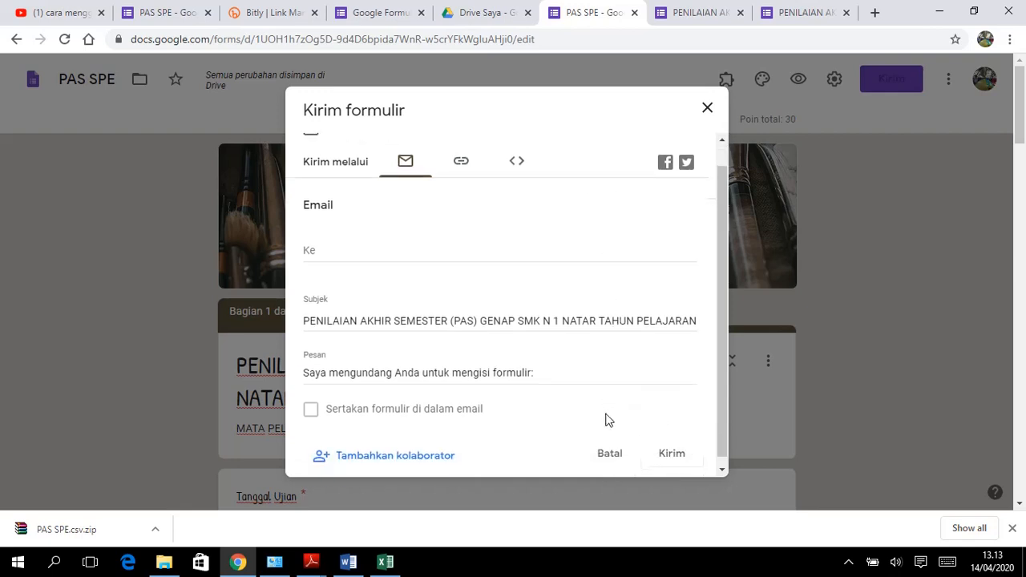
{"action": "left_click", "coordinate": [366, 451]}
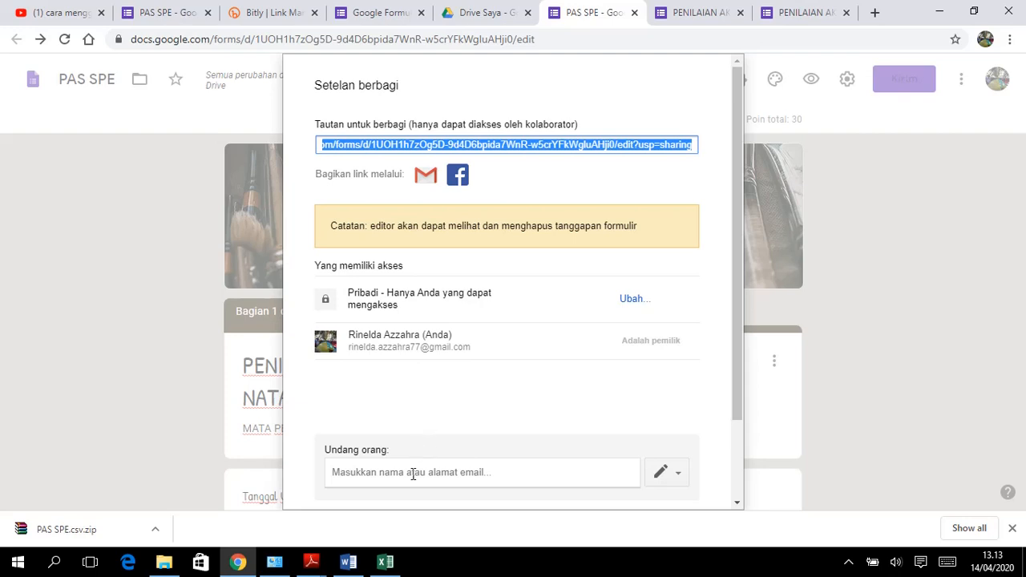
- Invite a collaborator by entering their e-mail and picking the suggested contact
{"action": "scroll", "coordinate": [412, 474], "scroll_direction": "down", "scroll_amount": 2}
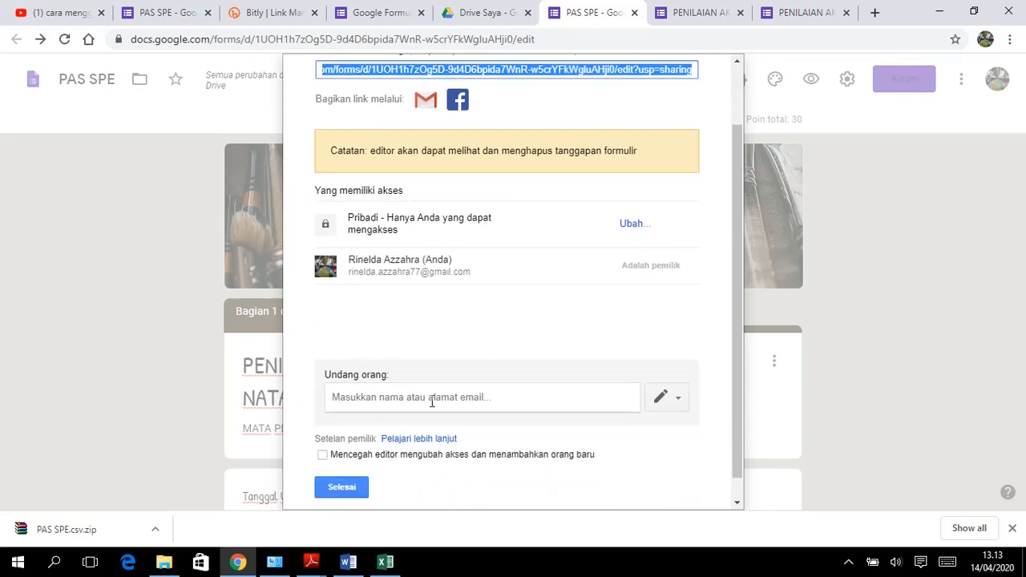
{"action": "left_click", "coordinate": [432, 397]}
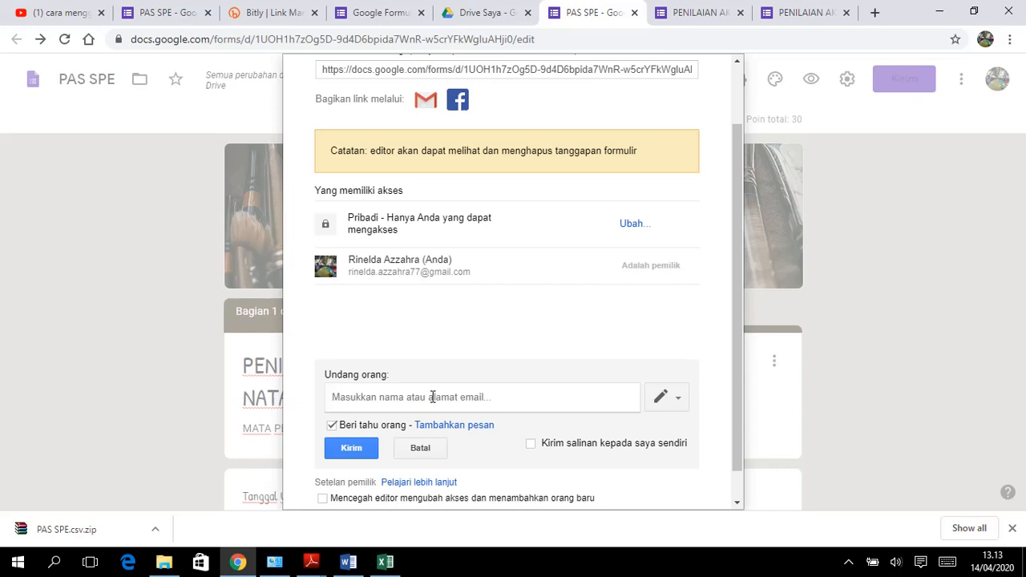
{"action": "type", "text": "n"}
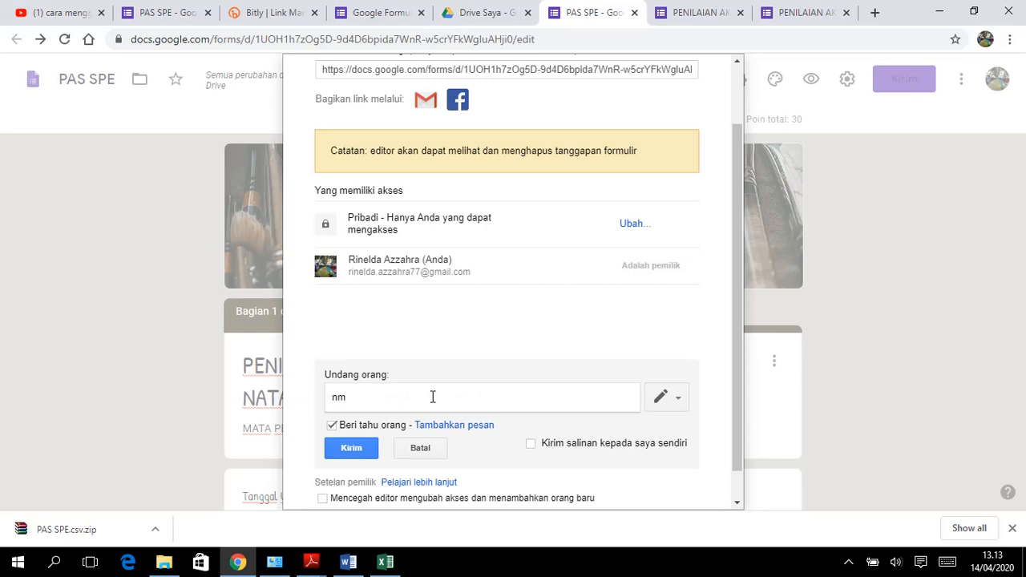
{"action": "key", "text": "BackSpace"}
{"action": "type", "text": "m"}
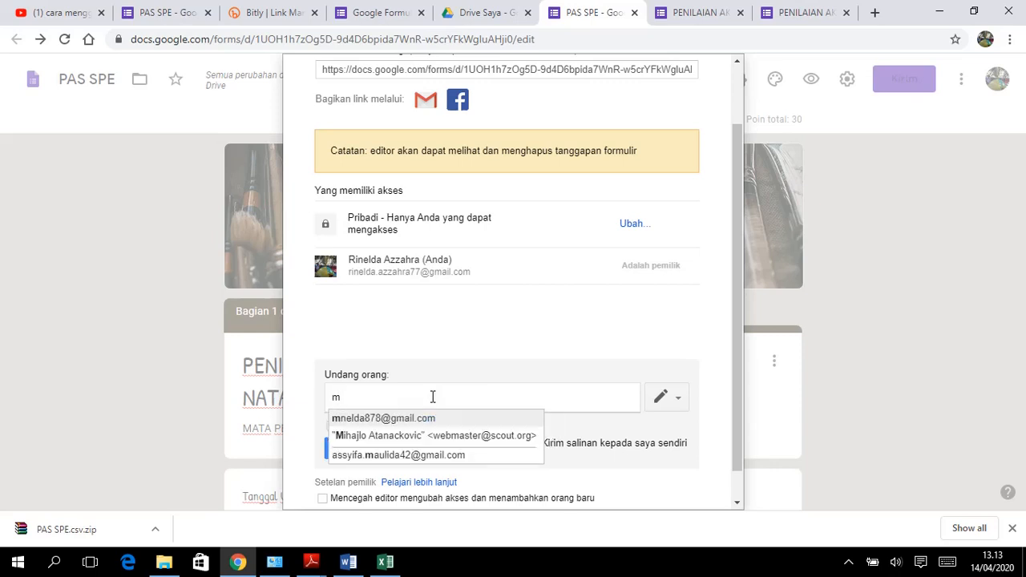
{"action": "left_click", "coordinate": [403, 418]}
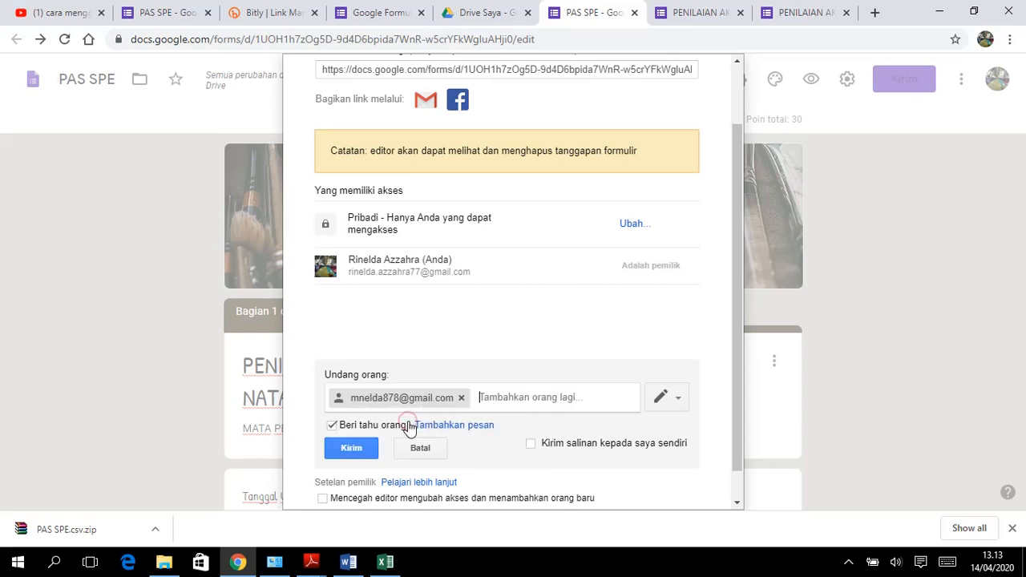
- Keep 'Beri tahu orang' checked, send the editor invitation, and close the sharing settings
{"action": "left_click", "coordinate": [332, 425]}
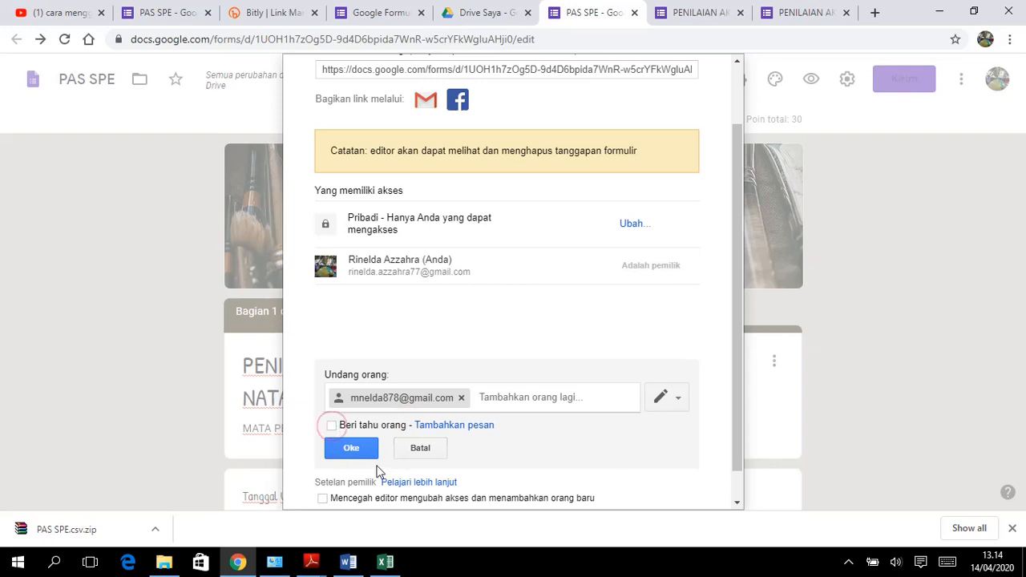
{"action": "left_click", "coordinate": [335, 426]}
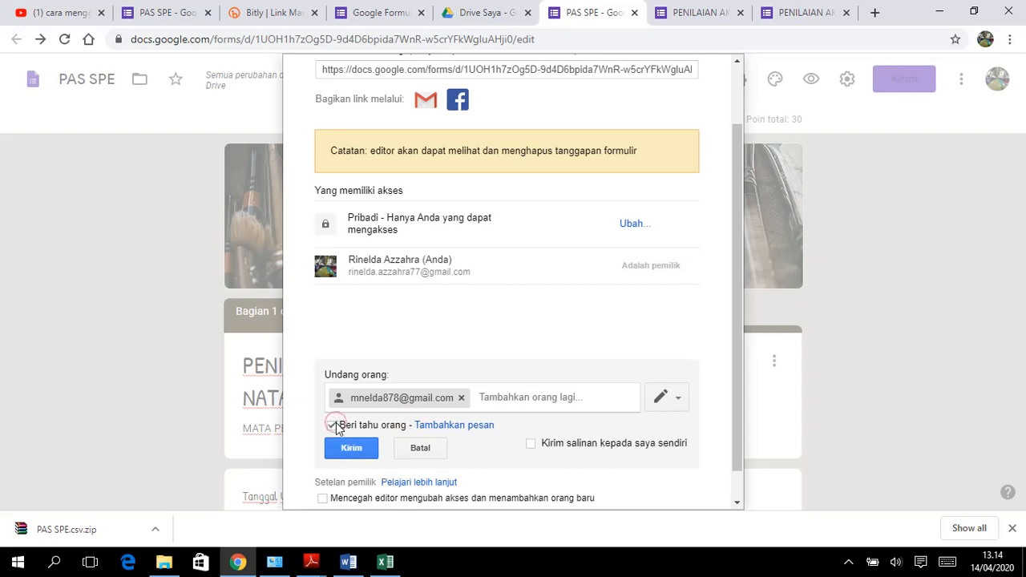
{"action": "left_click", "coordinate": [332, 426]}
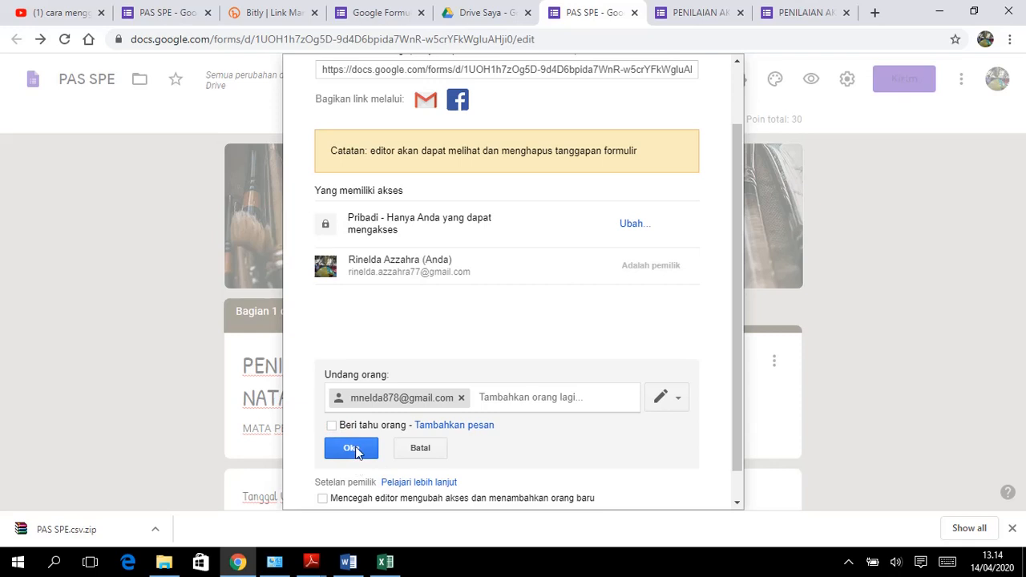
{"action": "left_click", "coordinate": [332, 427]}
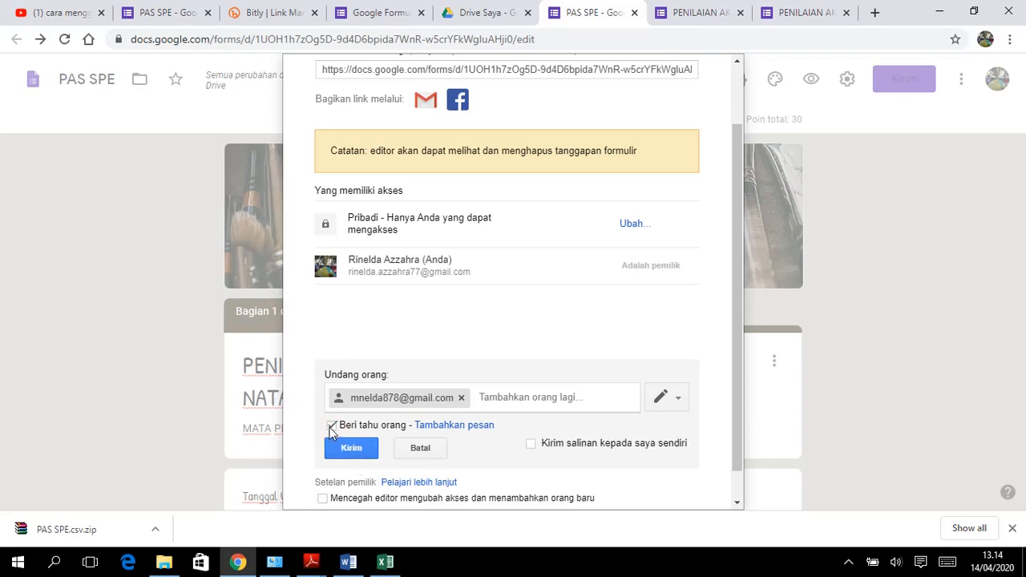
{"action": "left_click", "coordinate": [353, 452]}
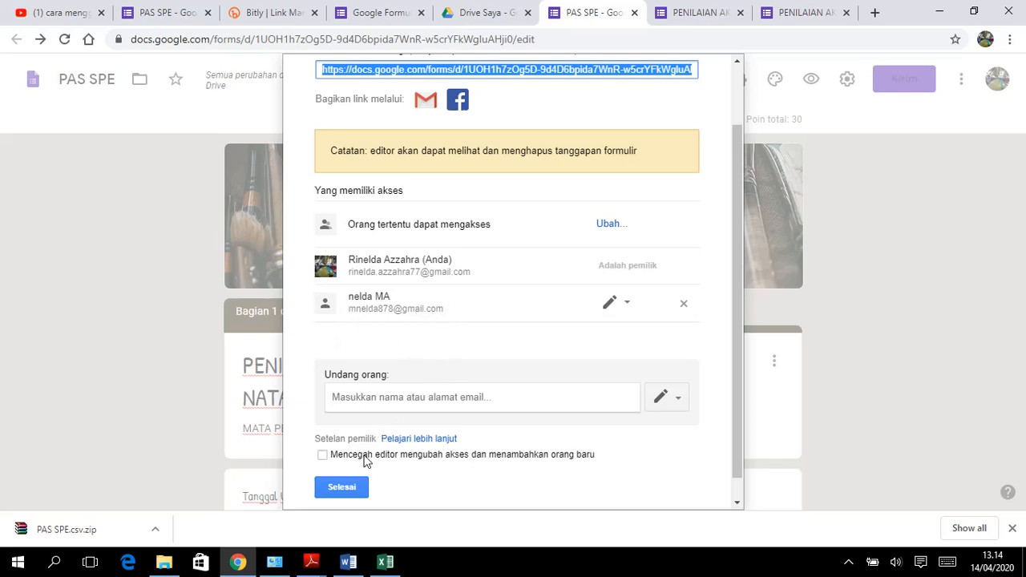
{"action": "left_click", "coordinate": [354, 487]}
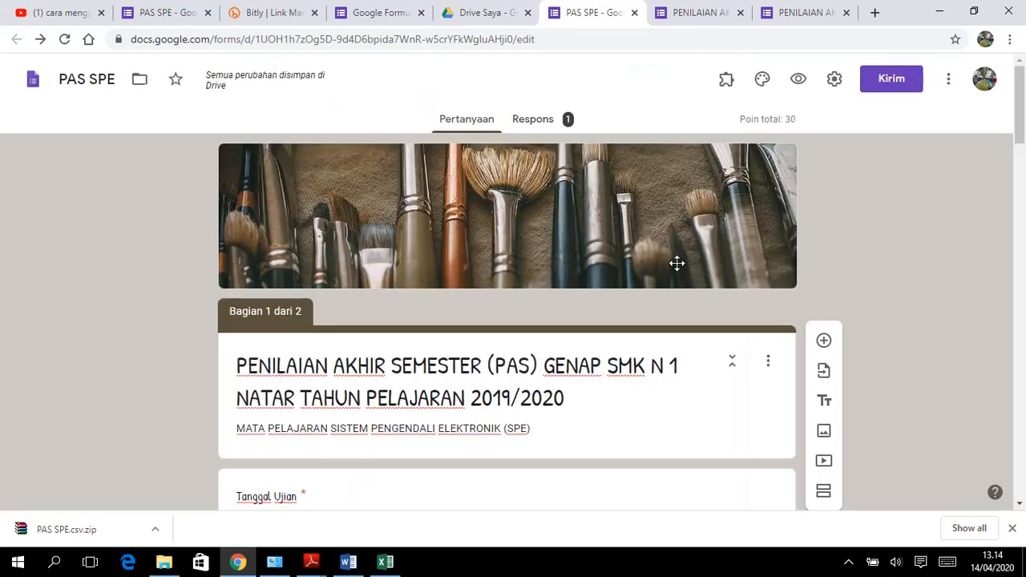
{"action": "left_click", "coordinate": [887, 81]}
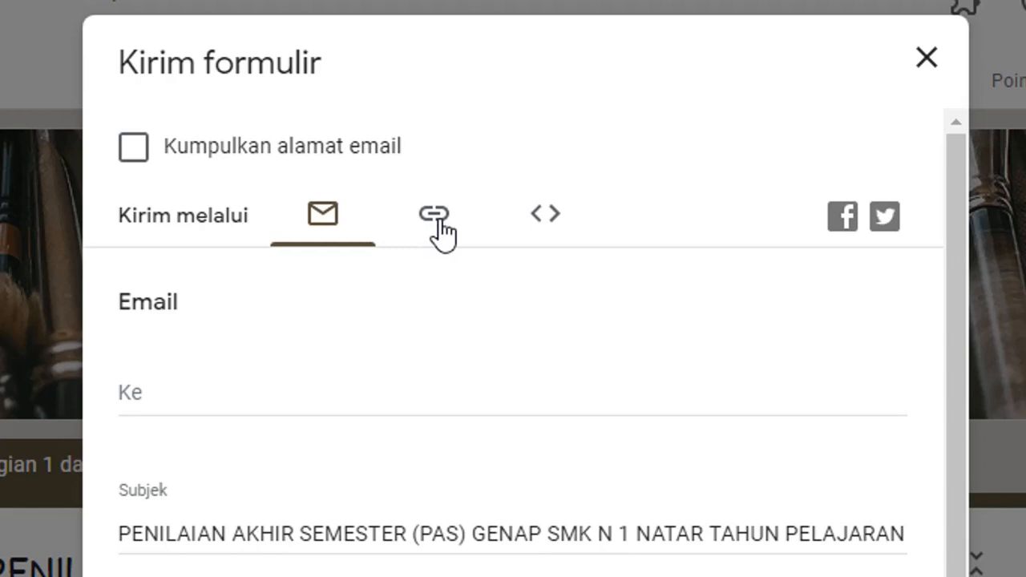
- Switch to the link option, tick Perpendek URL, and copy the forms.gle short link
{"action": "left_click", "coordinate": [436, 226]}
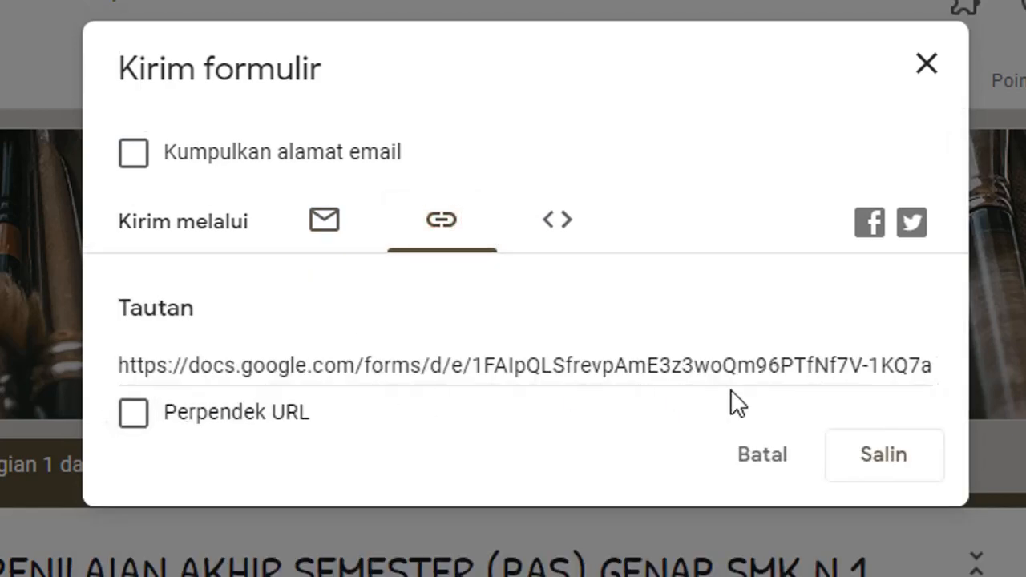
{"action": "left_click", "coordinate": [132, 415]}
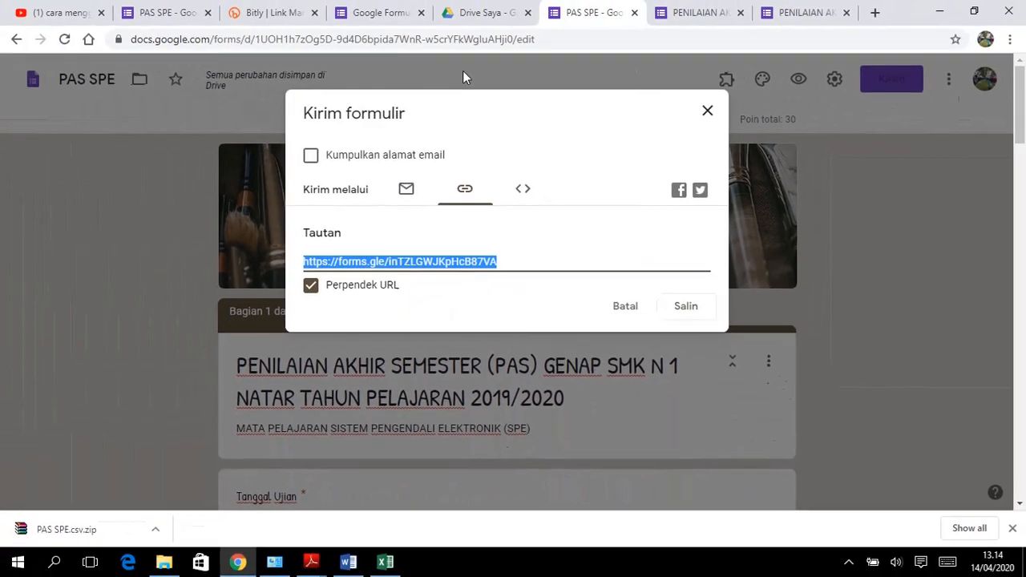
{"action": "left_click", "coordinate": [686, 313]}
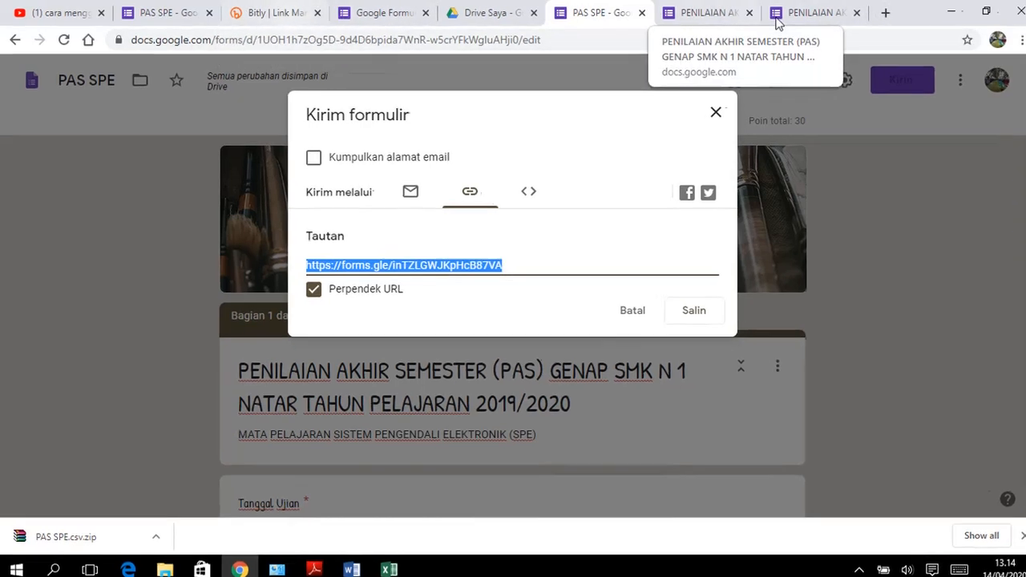
- Open a new tab, search Google for bit.ly, and go to the Bitly dashboard
{"action": "key", "text": "ctrl+t"}
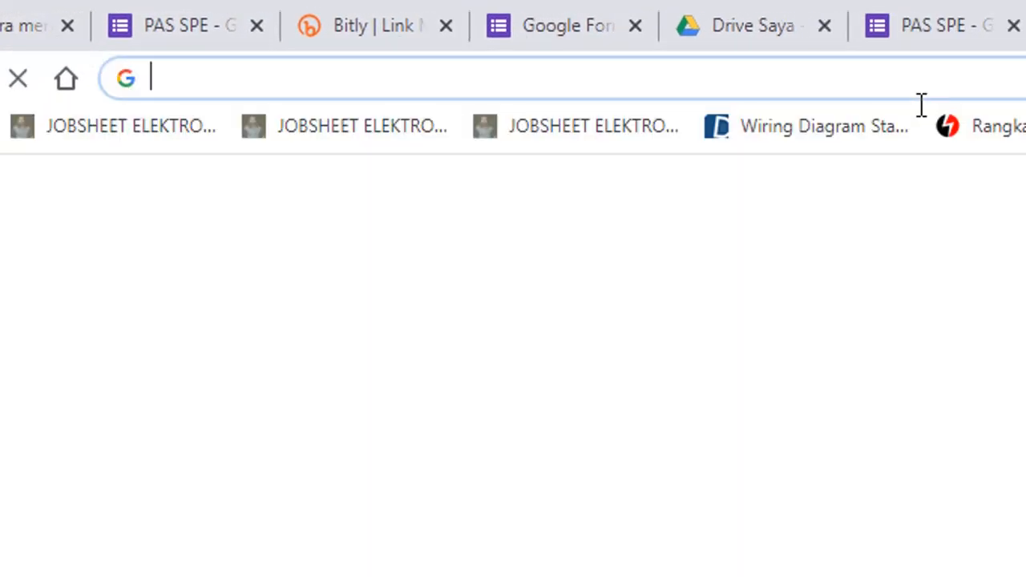
{"action": "type", "text": "bit"}
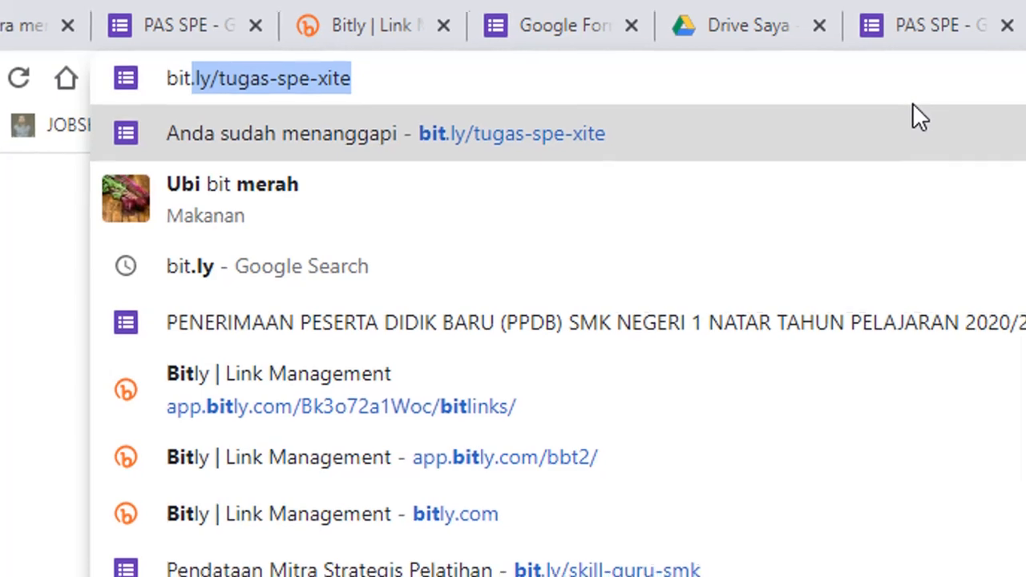
{"action": "type", "text": "."}
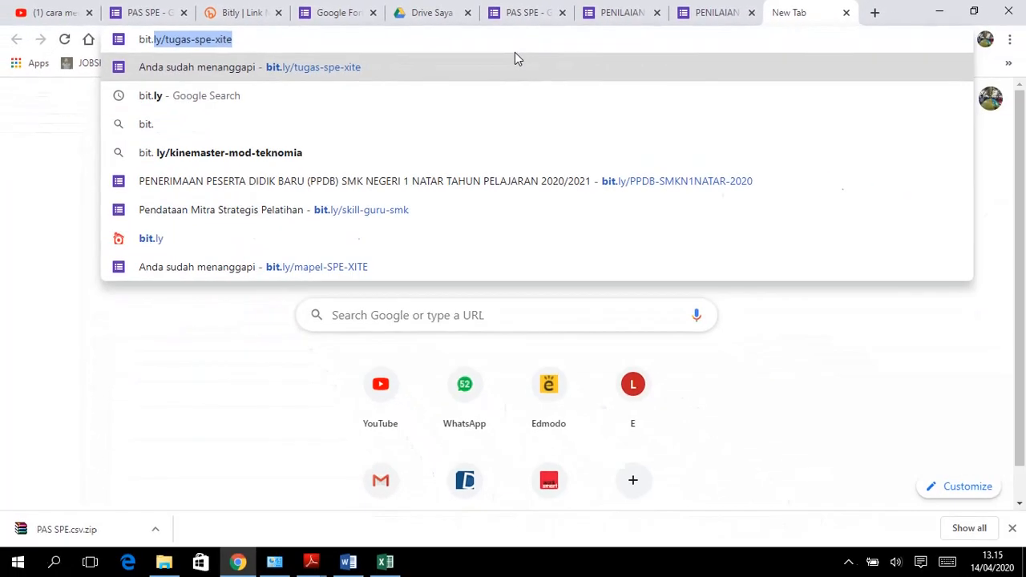
{"action": "type", "text": "ly"}
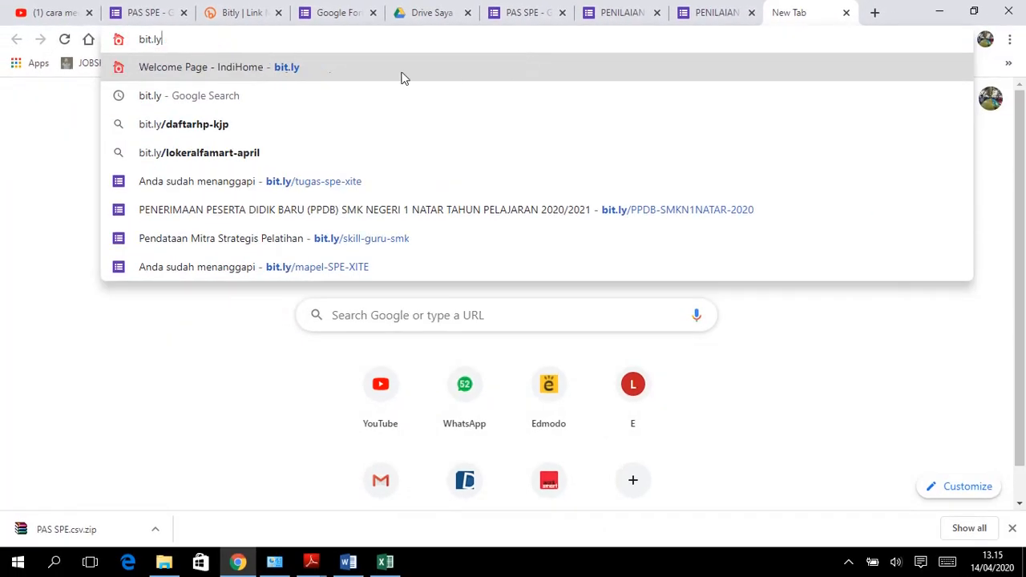
{"action": "left_click", "coordinate": [157, 96]}
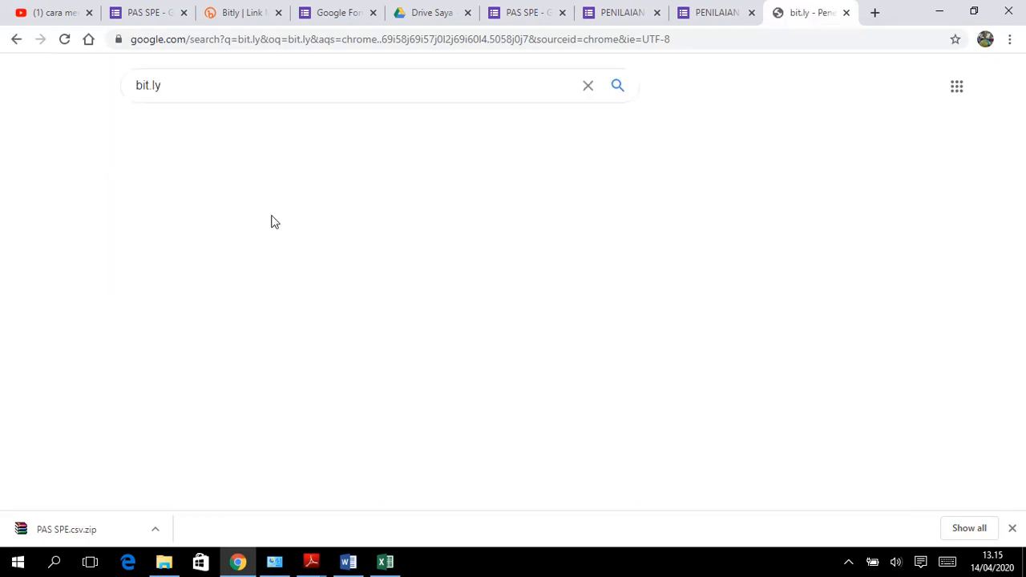
{"action": "left_click", "coordinate": [204, 211]}
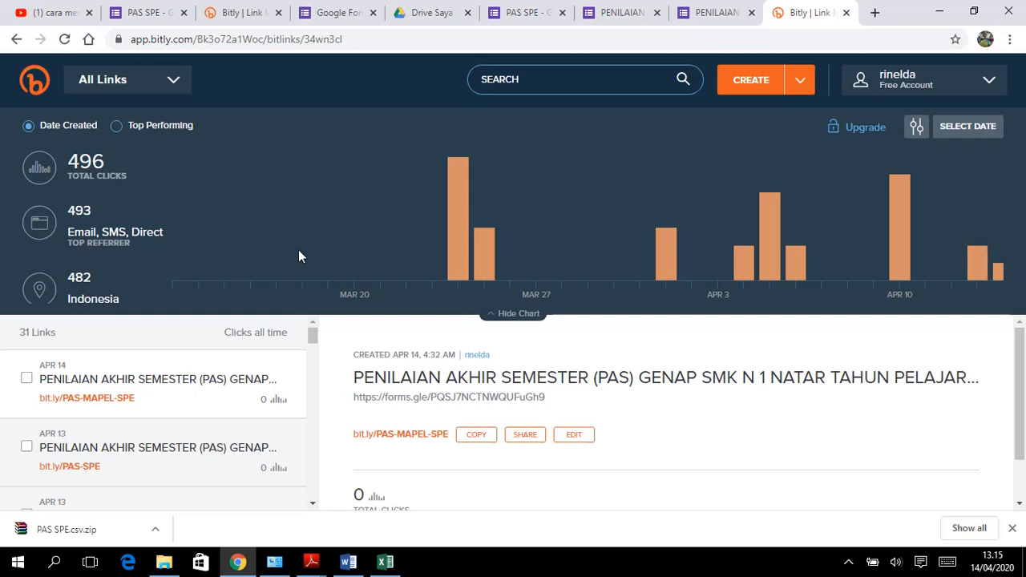
- Create a new Bitly link from the pasted forms.gle form URL
{"action": "left_click", "coordinate": [754, 83]}
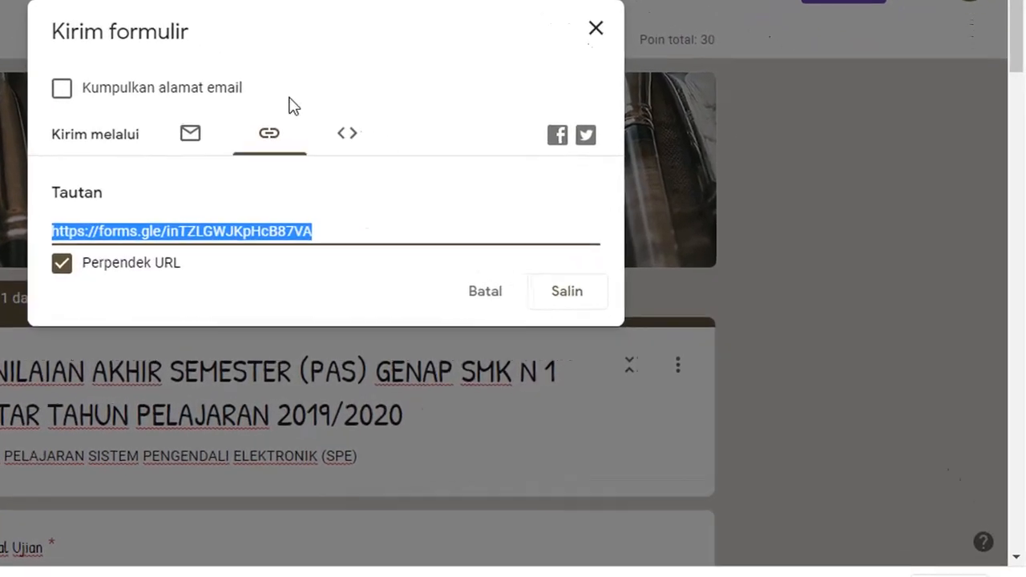
{"action": "left_click", "coordinate": [586, 297]}
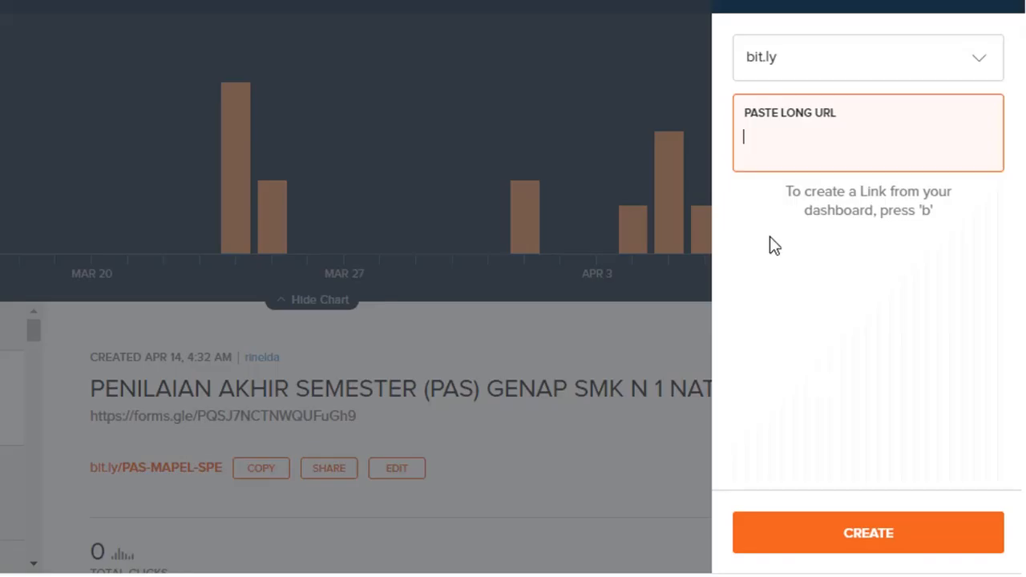
{"action": "right_click", "coordinate": [758, 152]}
{"action": "left_click", "coordinate": [805, 279]}
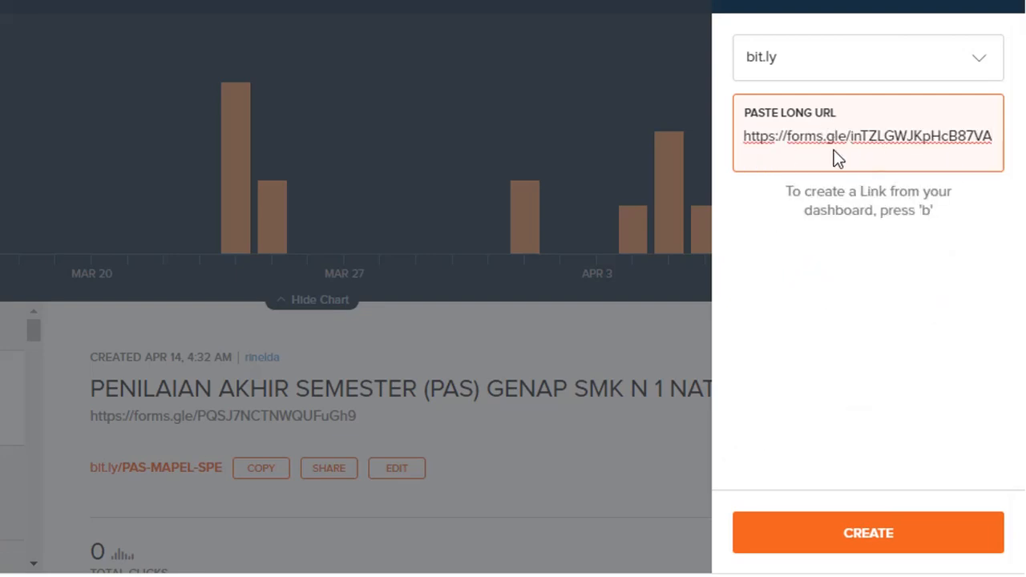
{"action": "key", "text": "Return"}
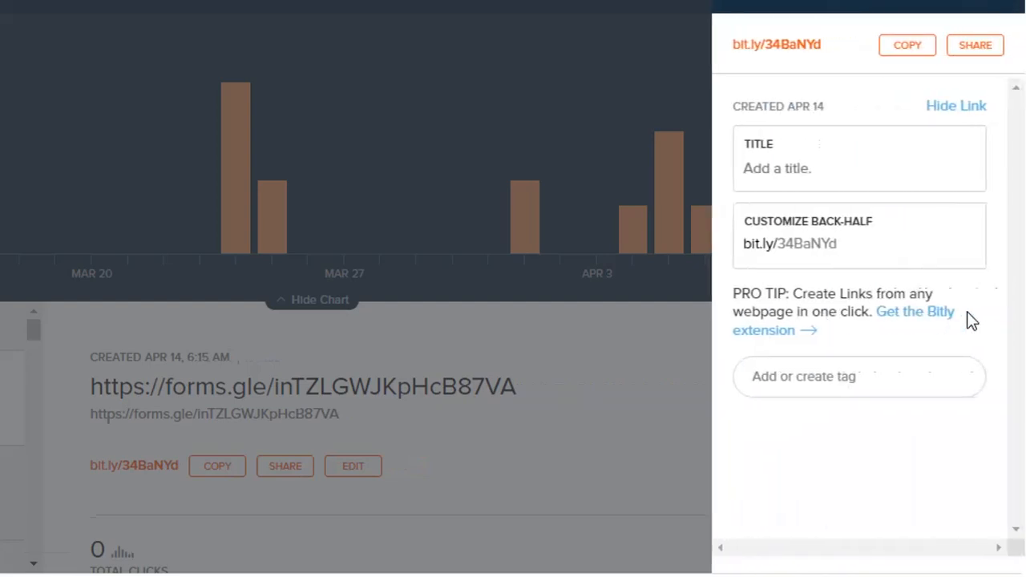
- Change the link's back-half to PAS-SPE-XITE, save it, and copy the short link
{"action": "left_click", "coordinate": [841, 246]}
{"action": "left_click_drag", "start_coordinate": [842, 246], "coordinate": [783, 252]}
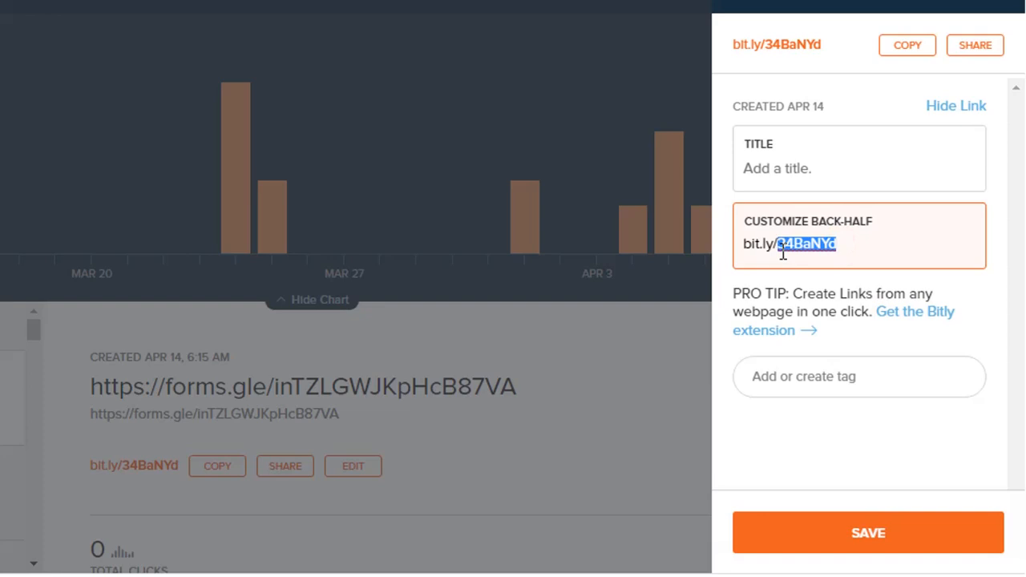
{"action": "type", "text": "PA"}
{"action": "type", "text": "S-SPE"}
{"action": "type", "text": "-XII"}
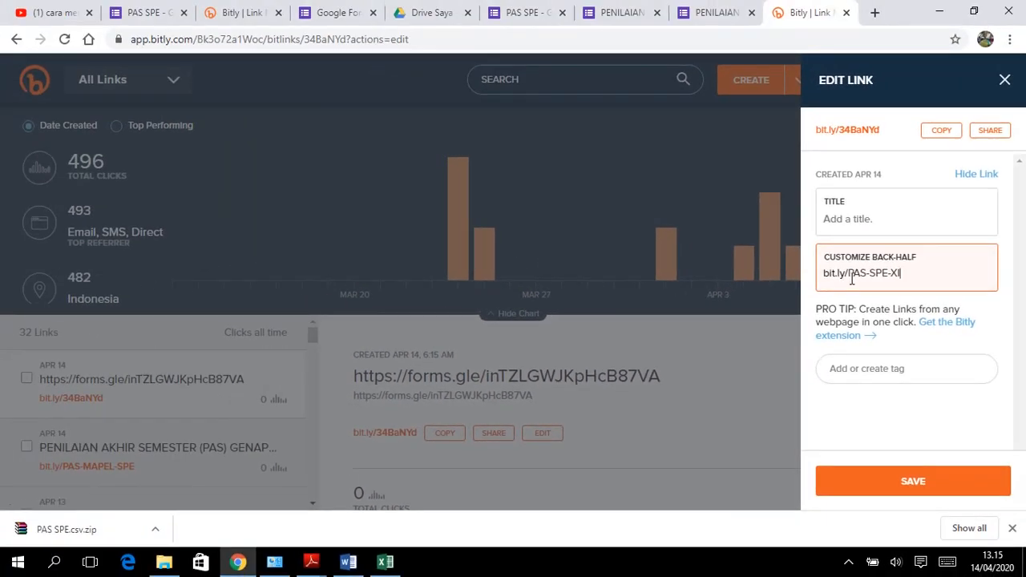
{"action": "left_click", "coordinate": [909, 489]}
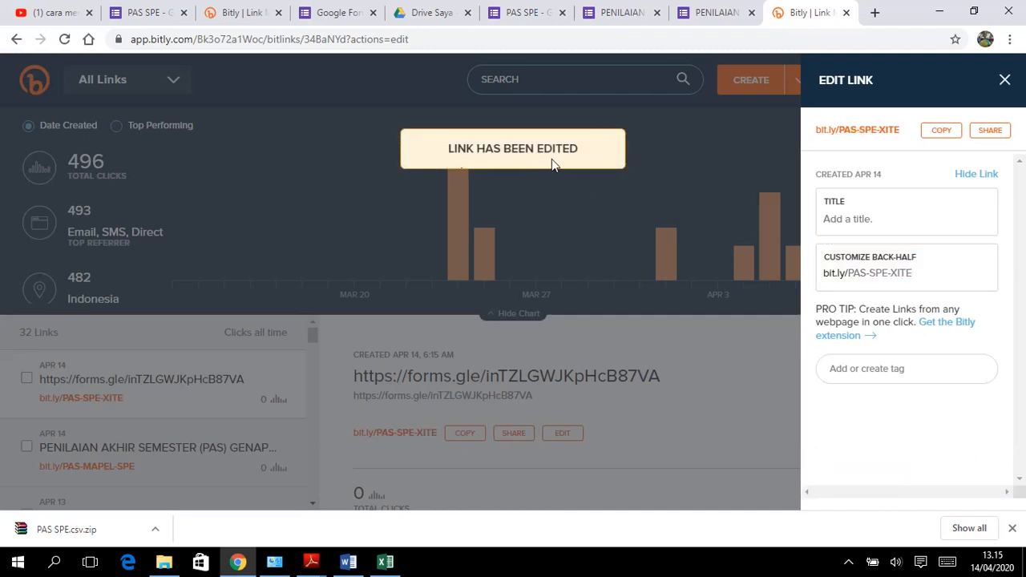
{"action": "left_click", "coordinate": [943, 137]}
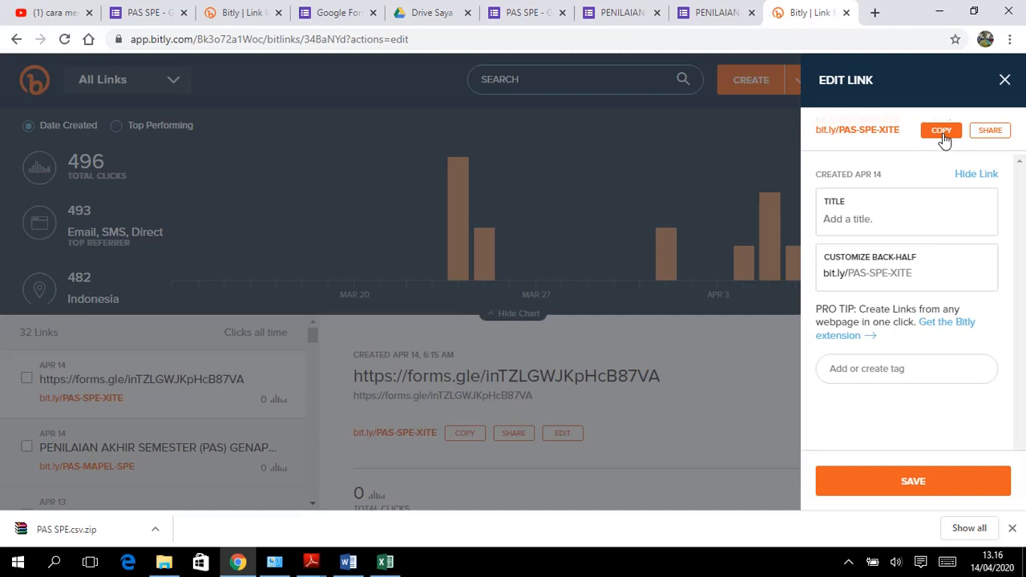
- Paste bit.ly/PAS-SPE-XITE into a new tab's address bar and copy it from there
{"action": "left_click", "coordinate": [875, 13]}
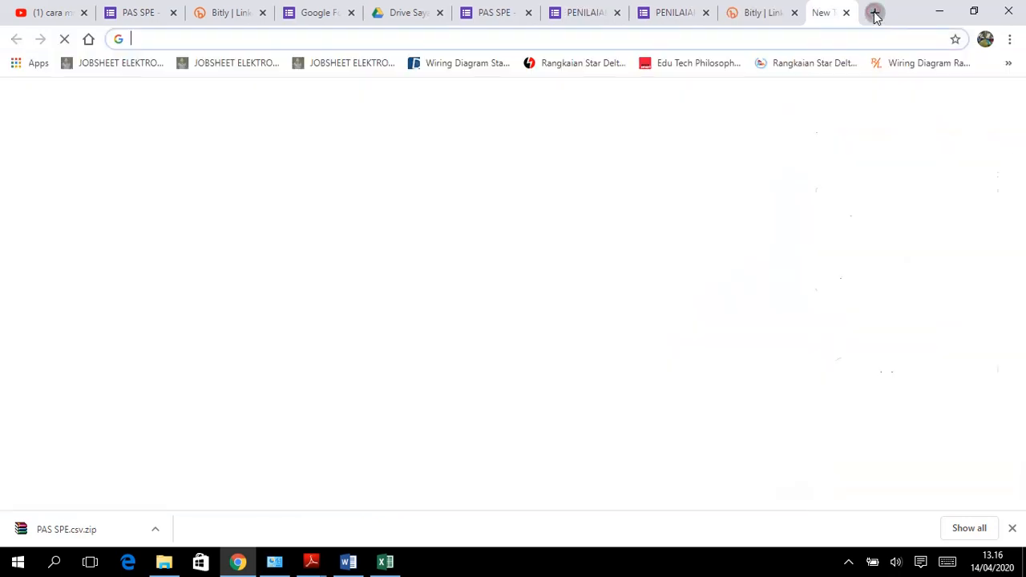
{"action": "right_click", "coordinate": [234, 35]}
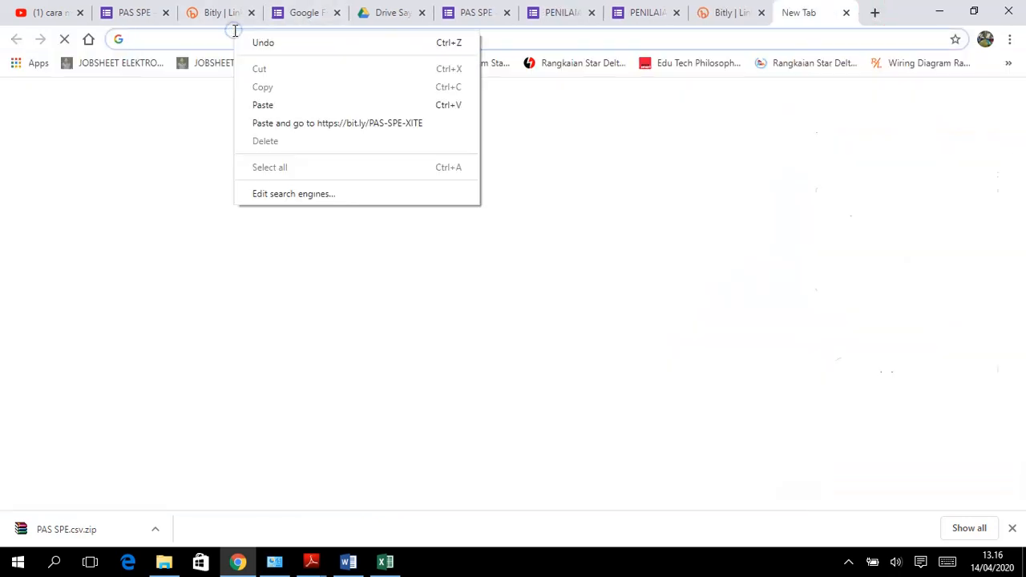
{"action": "left_click", "coordinate": [277, 104]}
{"action": "left_click_drag", "start_coordinate": [280, 39], "coordinate": [120, 44]}
{"action": "key", "text": "ctrl+c"}
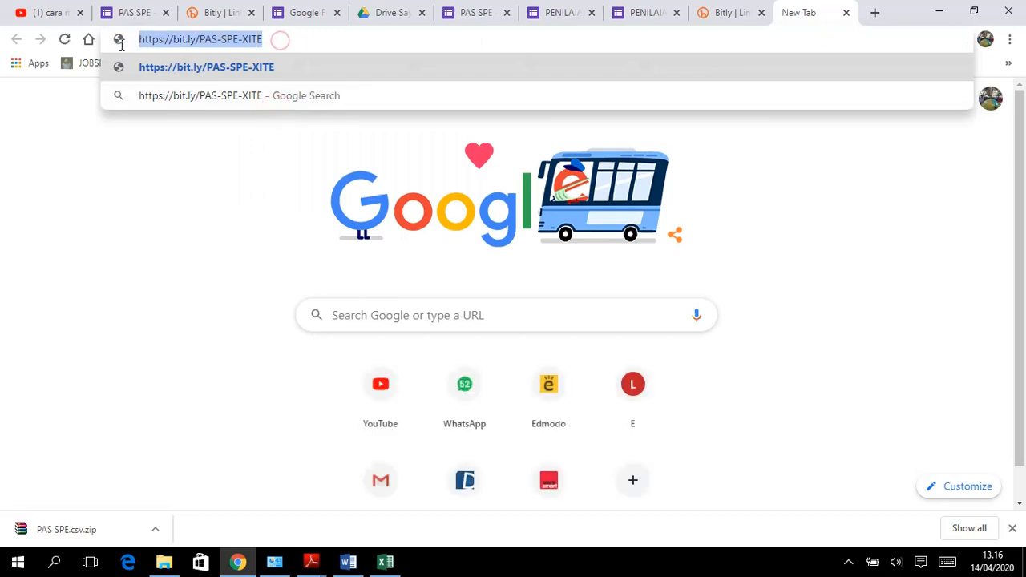
{"action": "right_click", "coordinate": [197, 39]}
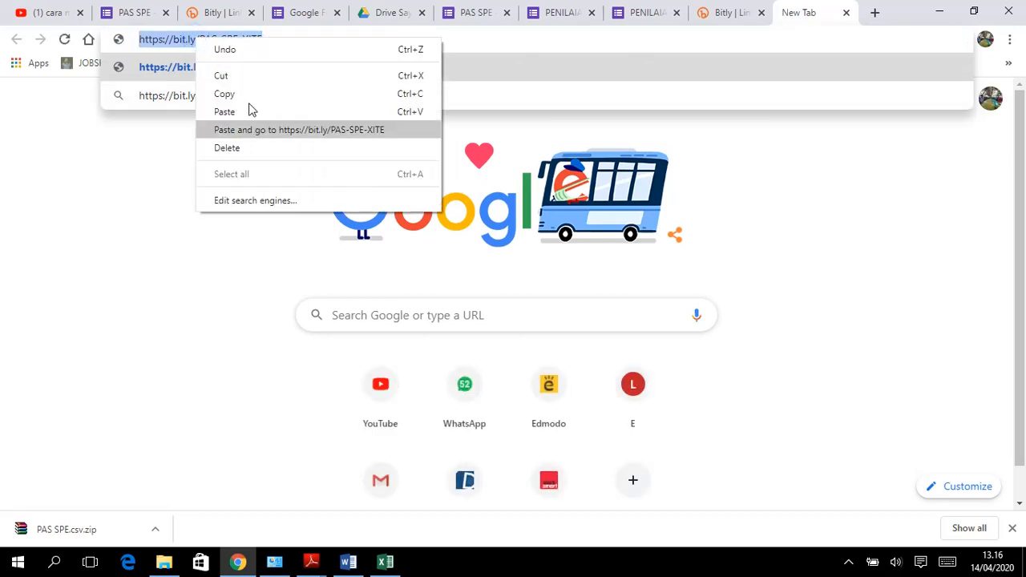
{"action": "left_click", "coordinate": [248, 94]}
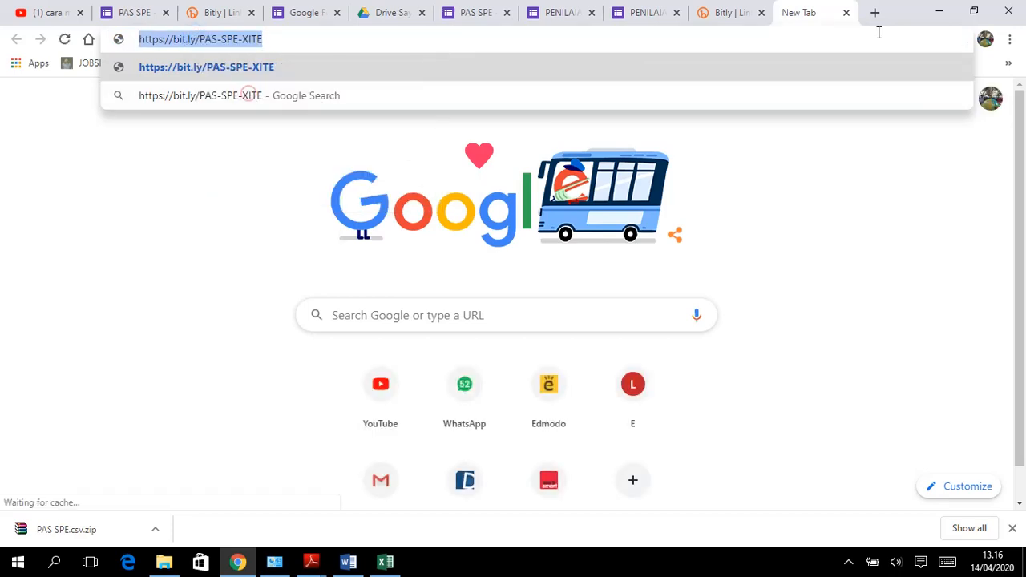
- In Word, add two blank lines below the last screenshot on page 7
{"action": "left_click", "coordinate": [939, 12]}
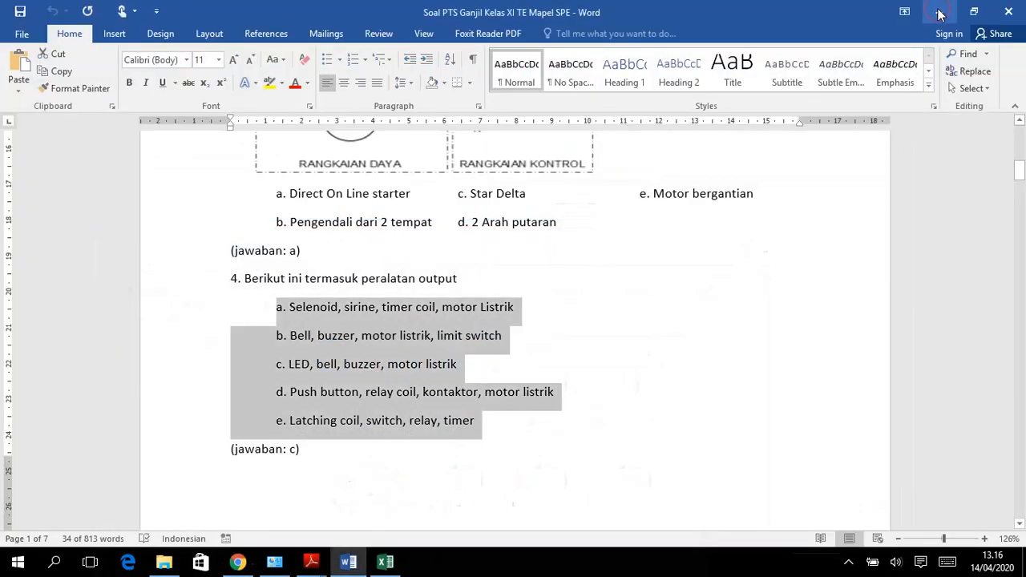
{"action": "scroll", "coordinate": [577, 376], "scroll_direction": "down", "scroll_amount": 8}
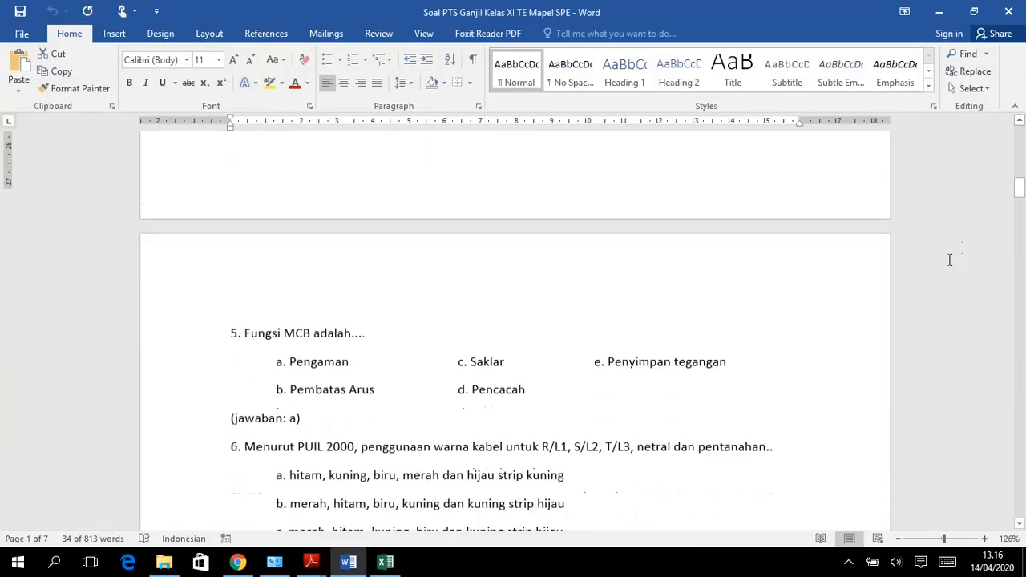
{"action": "left_click_drag", "start_coordinate": [1025, 432], "coordinate": [1025, 529]}
{"action": "left_click", "coordinate": [327, 232]}
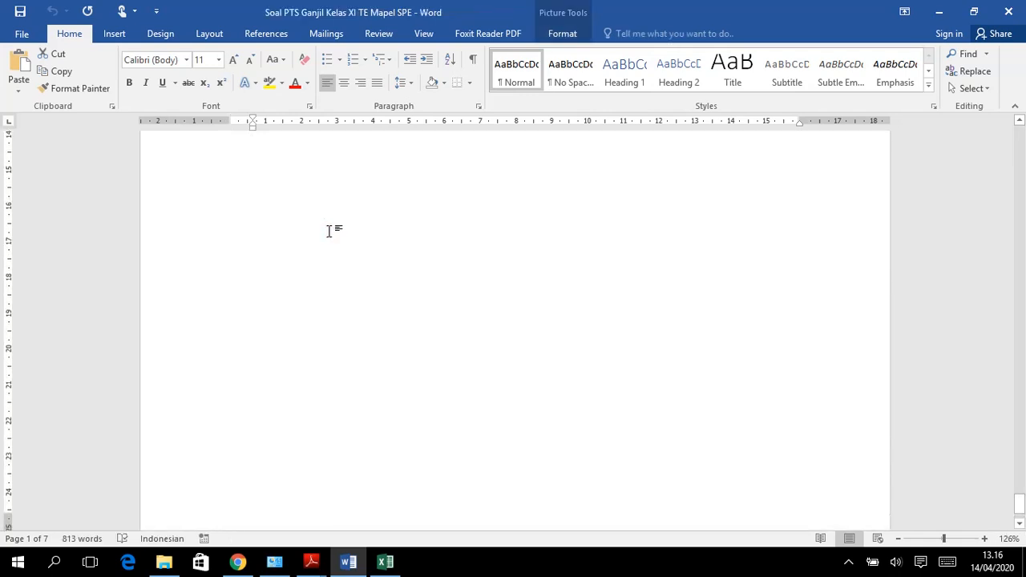
{"action": "key", "text": "ctrl+v"}
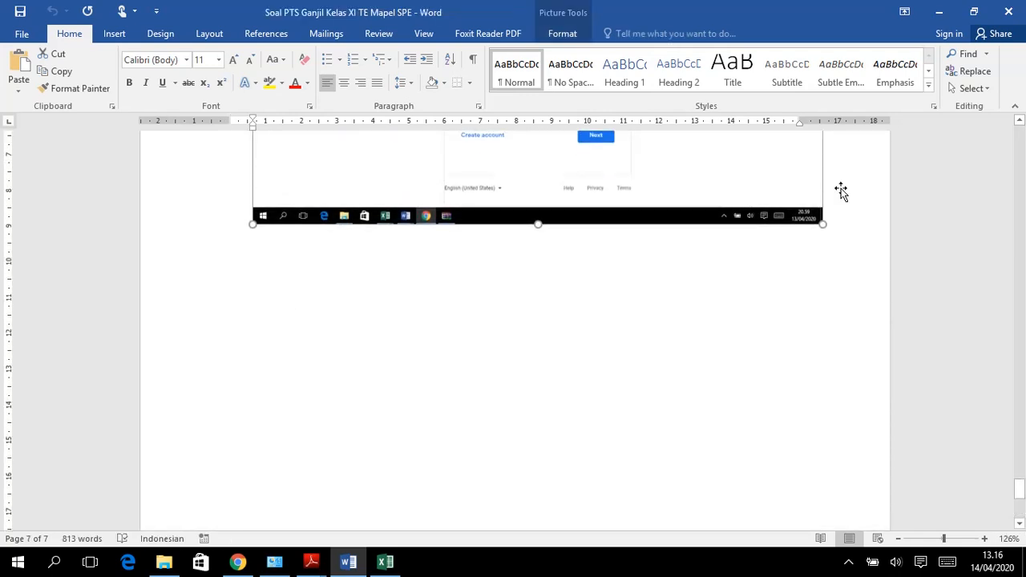
{"action": "left_click", "coordinate": [841, 224]}
{"action": "key", "text": "Return"}
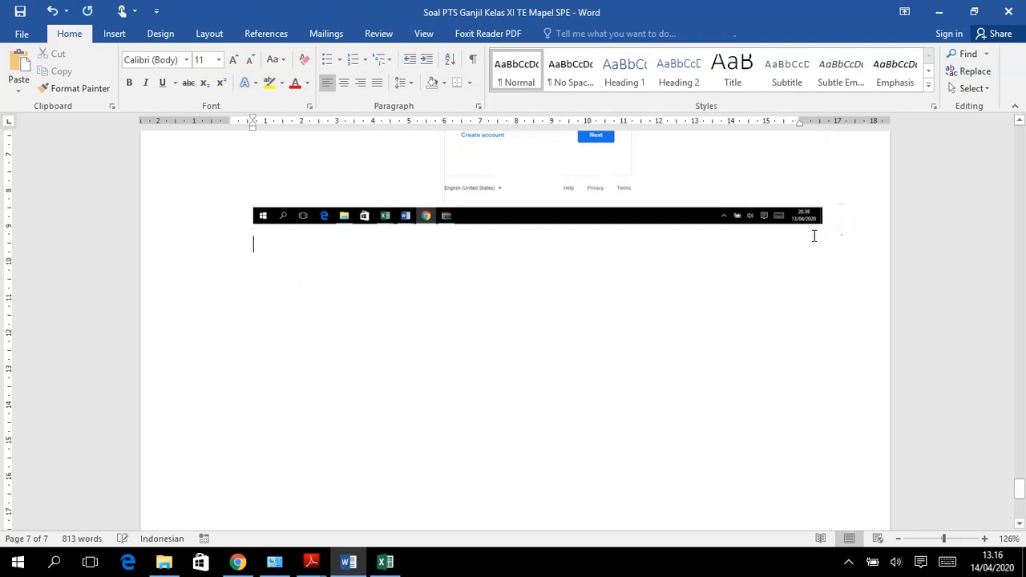
{"action": "key", "text": "Return"}
{"action": "key", "text": "Return"}
{"action": "key", "text": "Return"}
{"action": "key", "text": "Return"}
{"action": "key", "text": "Return"}
{"action": "key", "text": "Return"}
{"action": "key", "text": "Return"}
{"action": "key", "text": "Return"}
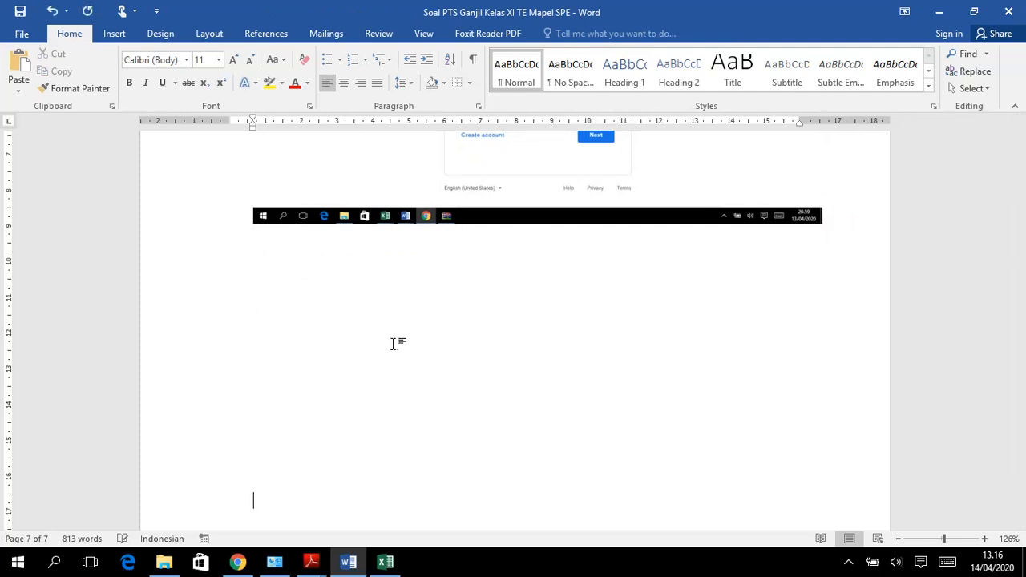
{"action": "scroll", "coordinate": [390, 345], "scroll_direction": "down", "scroll_amount": 5}
{"action": "right_click", "coordinate": [289, 333]}
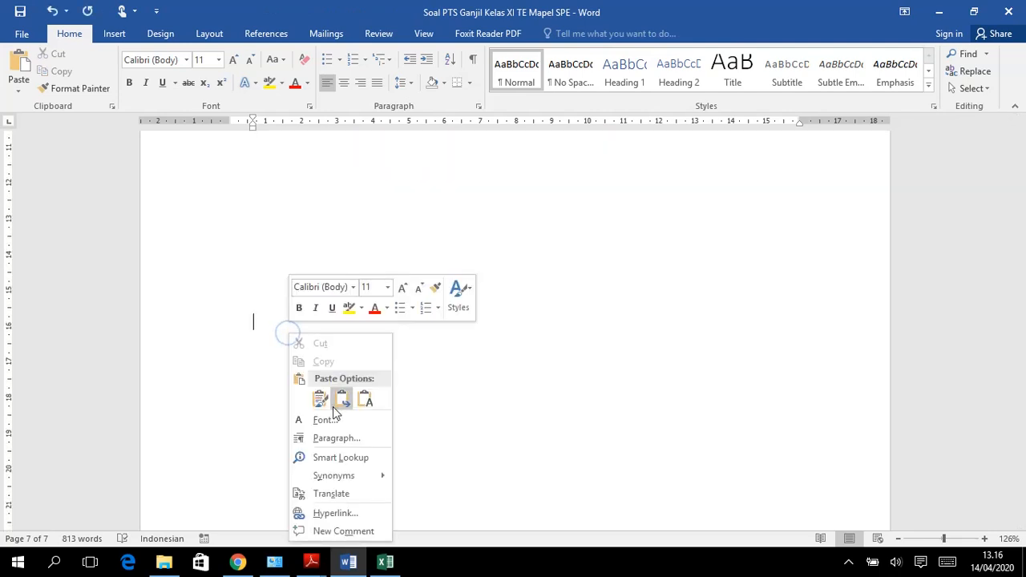
{"action": "left_click", "coordinate": [322, 400]}
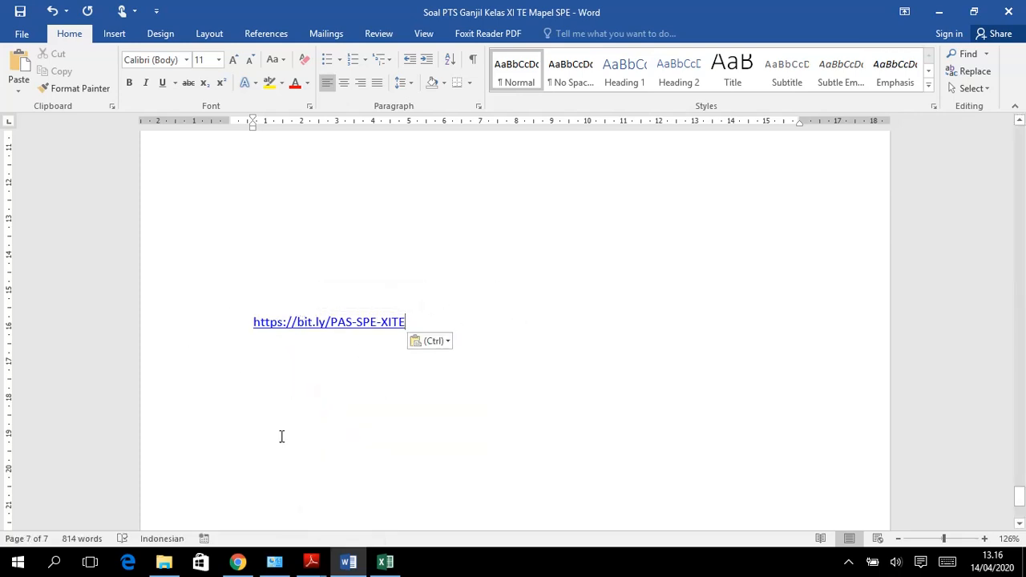
{"action": "left_click", "coordinate": [238, 560]}
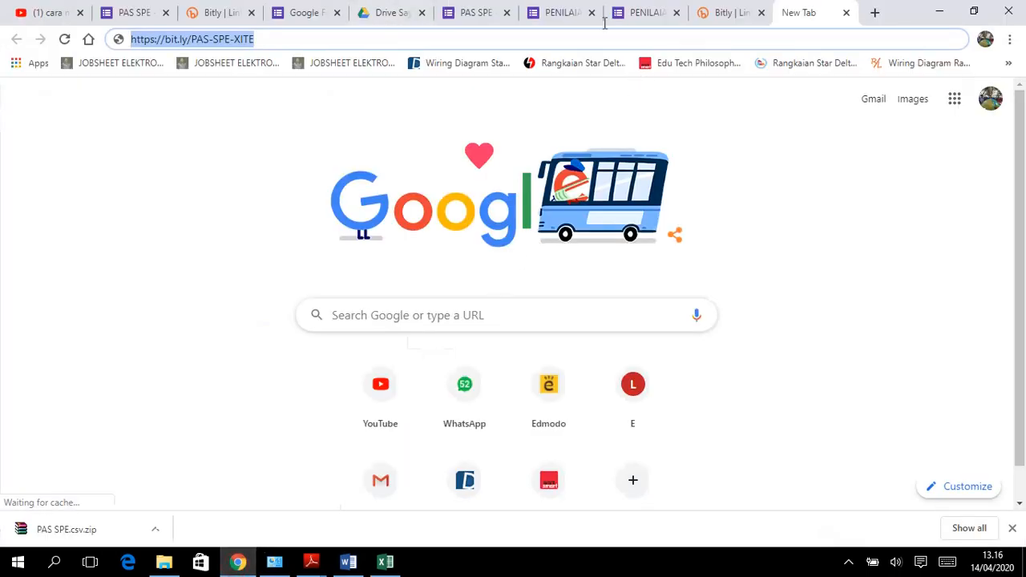
- Close the PAS SPE Kirim formulir dialog and the Bitly Edit Link panel
{"action": "left_click", "coordinate": [478, 8]}
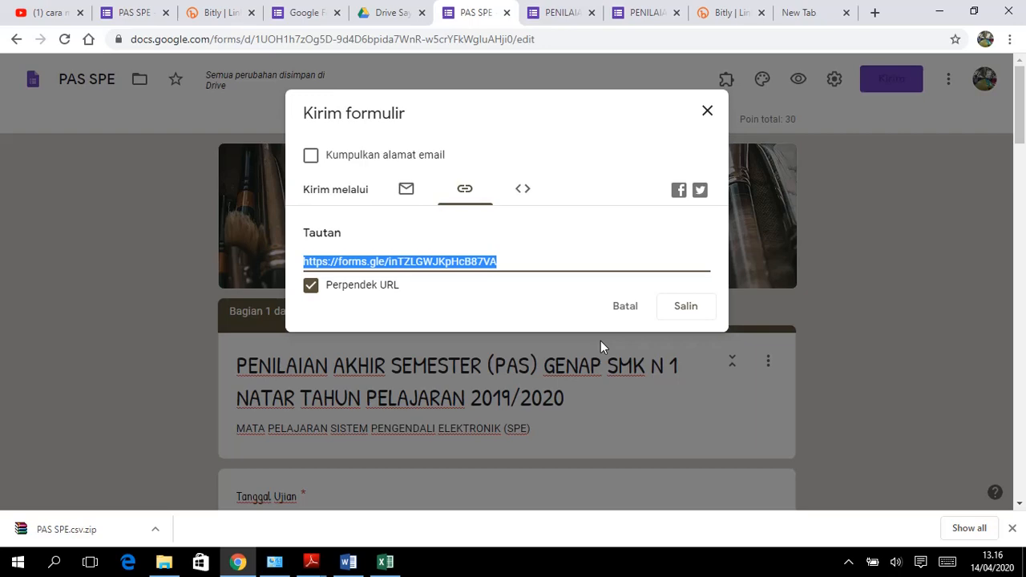
{"action": "left_click", "coordinate": [706, 112]}
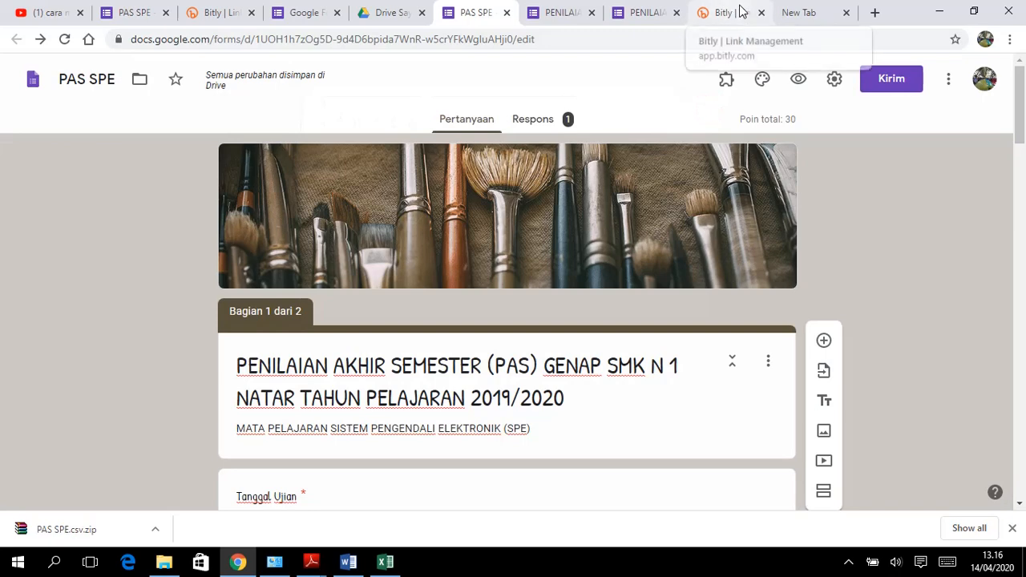
{"action": "left_click", "coordinate": [739, 12]}
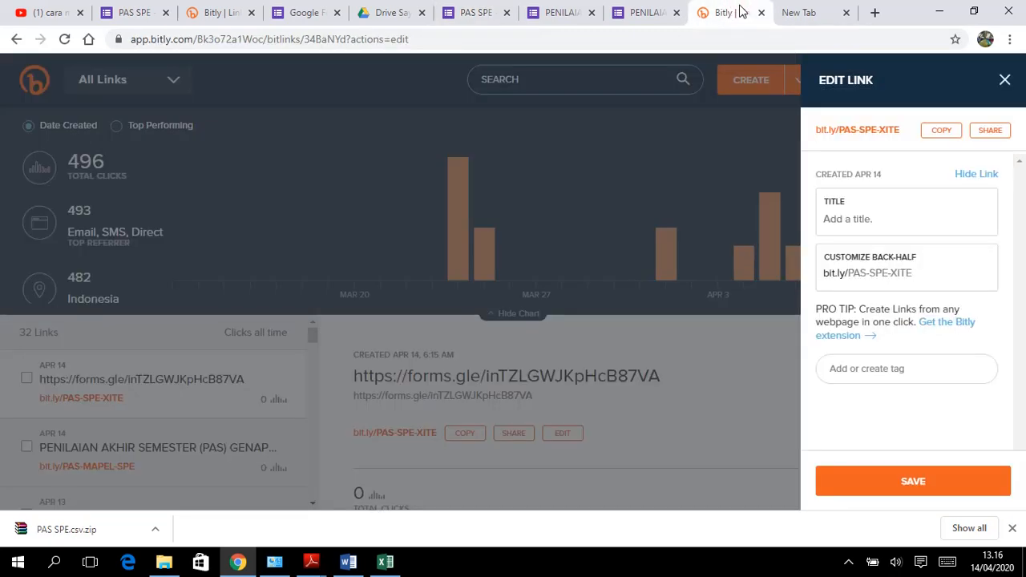
{"action": "left_click", "coordinate": [1004, 80]}
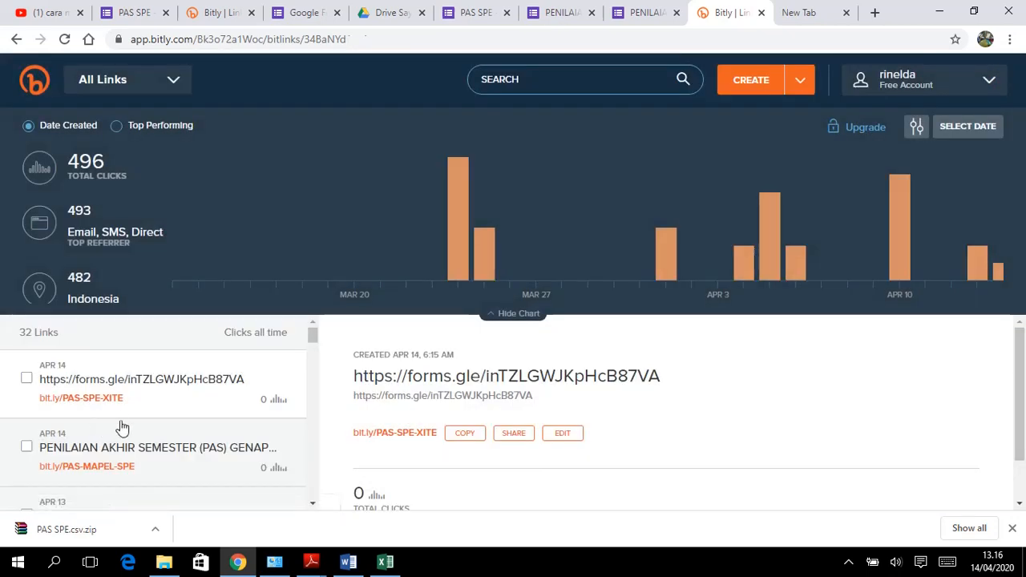